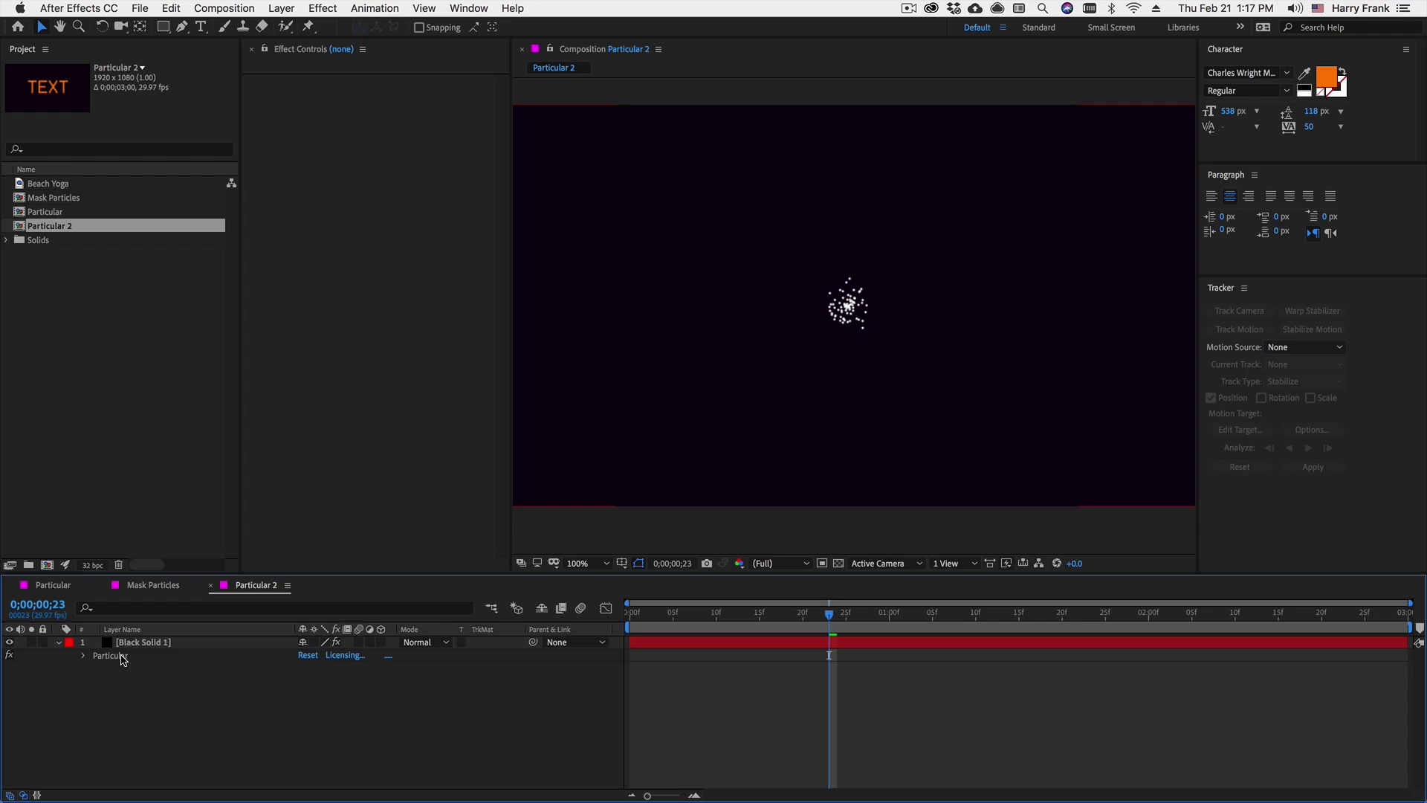
Select Black Solid 1 to show its Particular effect settings
left_click(189, 642)
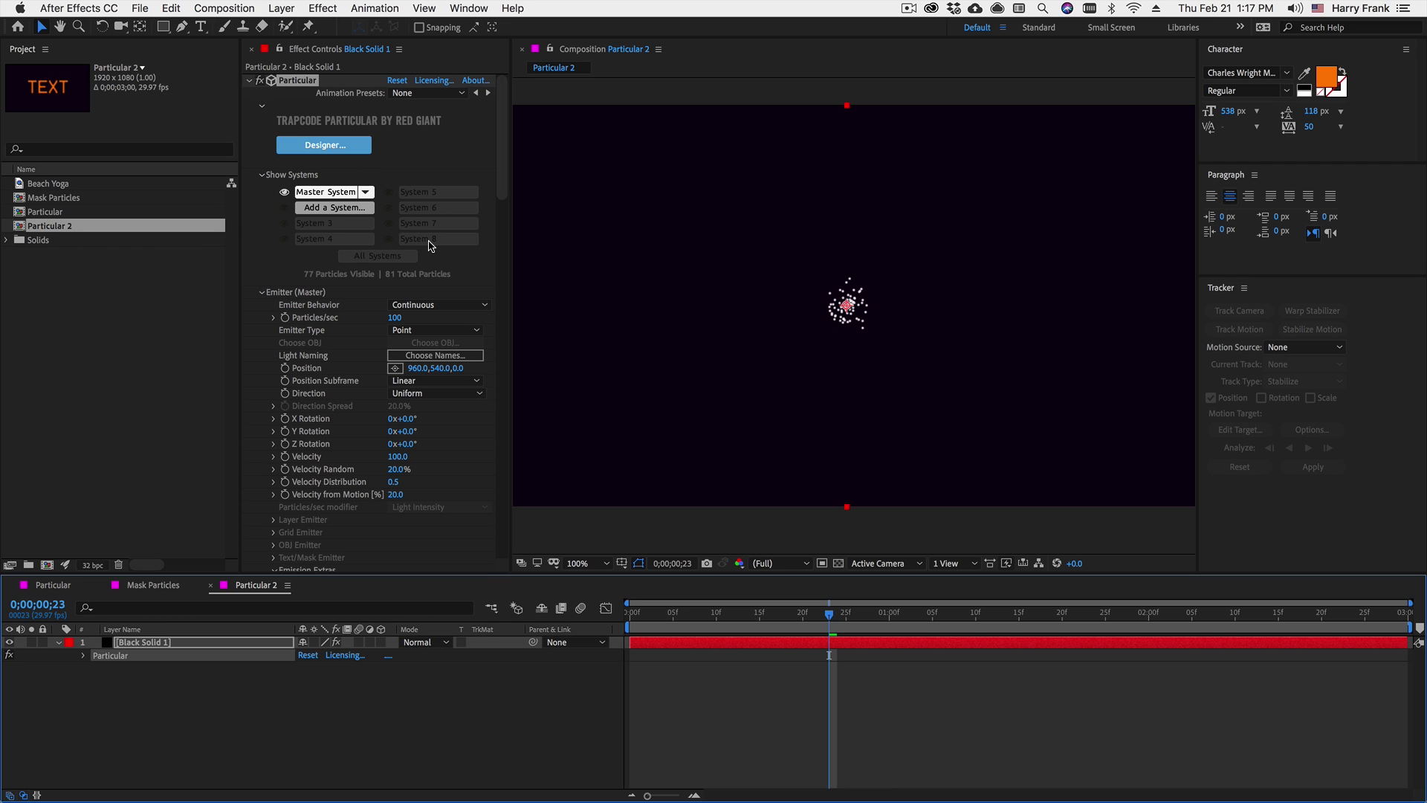
Load the Golden multi-system preset in Particular Designer and apply it
left_click(324, 145)
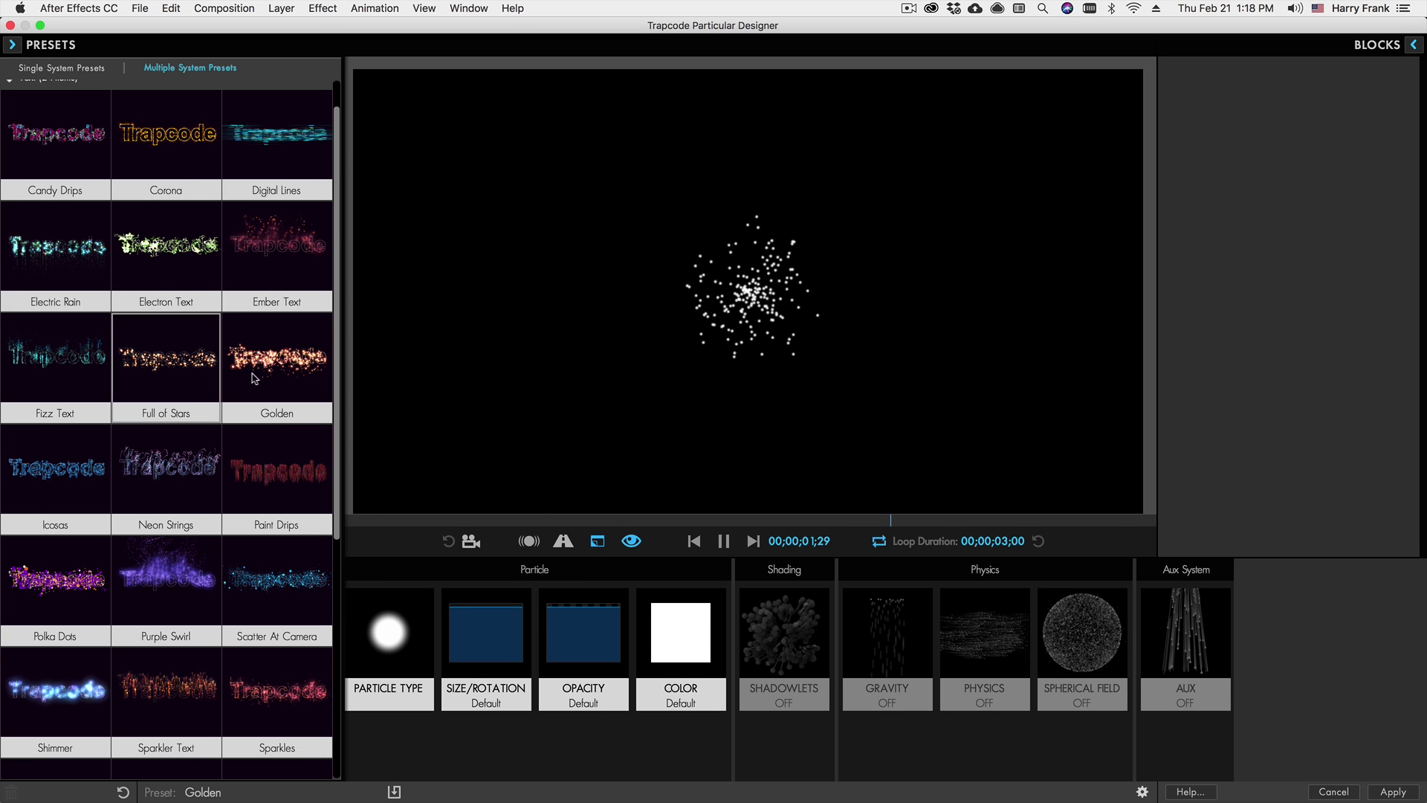
left_click(277, 357)
left_click(498, 321)
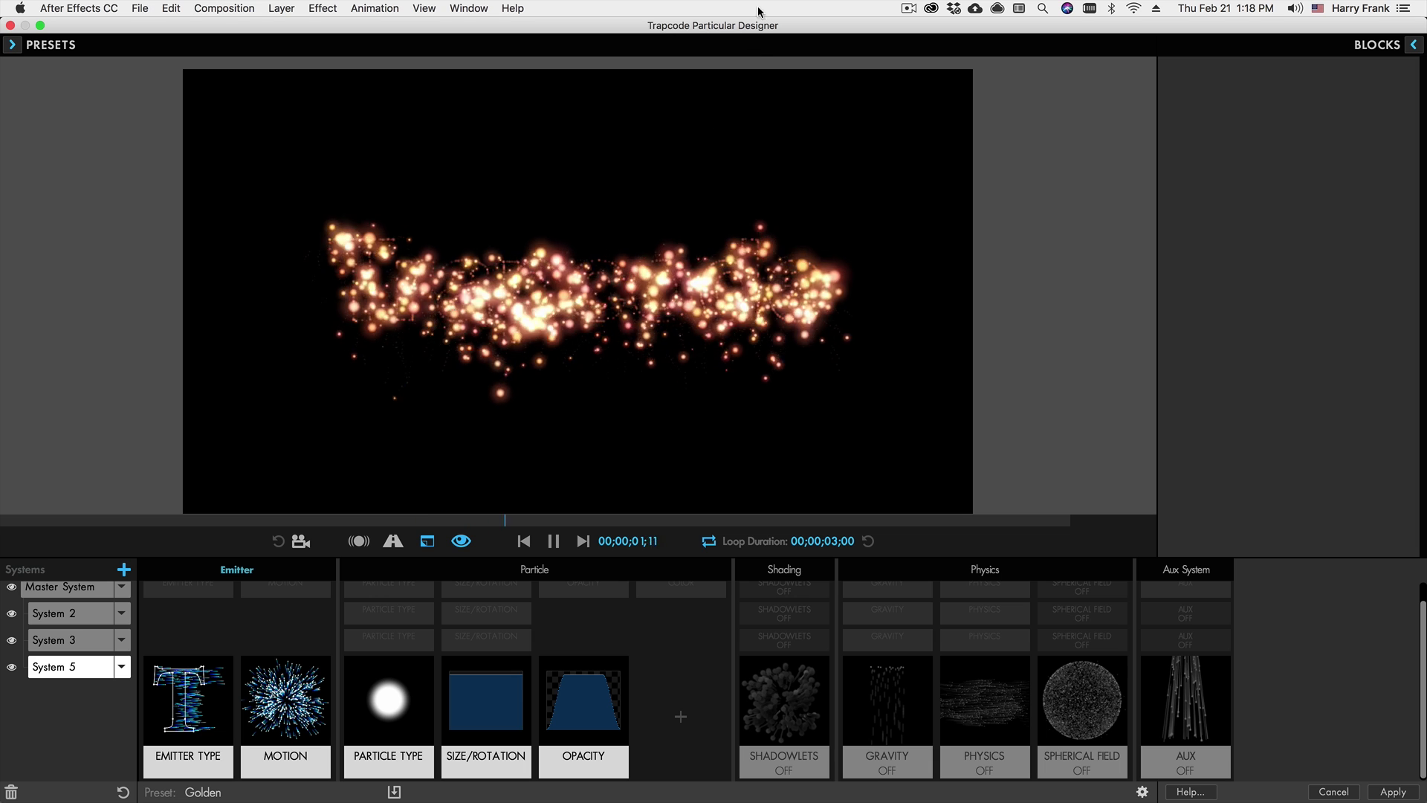
left_click(1405, 795)
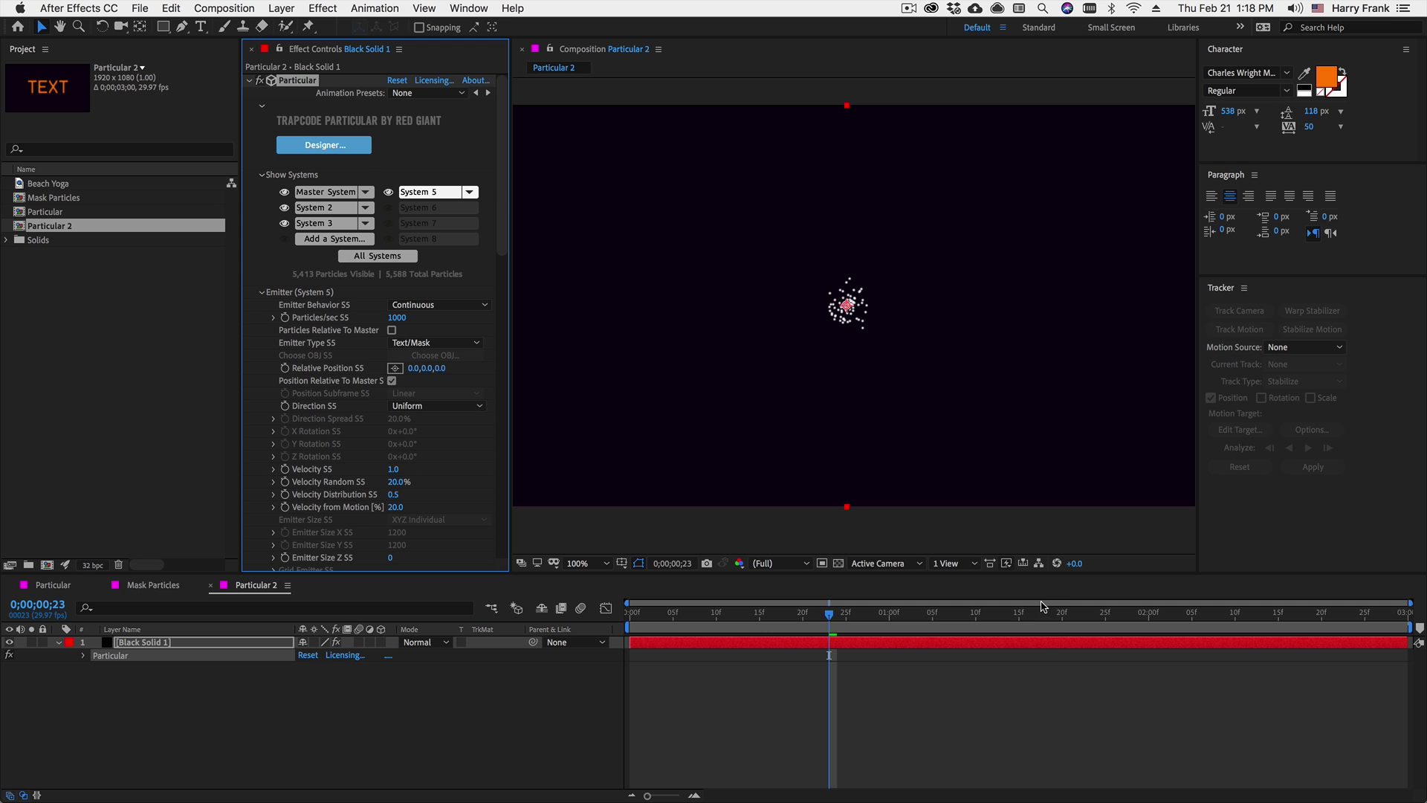
Create a text layer reading 'TEXT' in the composition
left_click(201, 24)
left_click(760, 268)
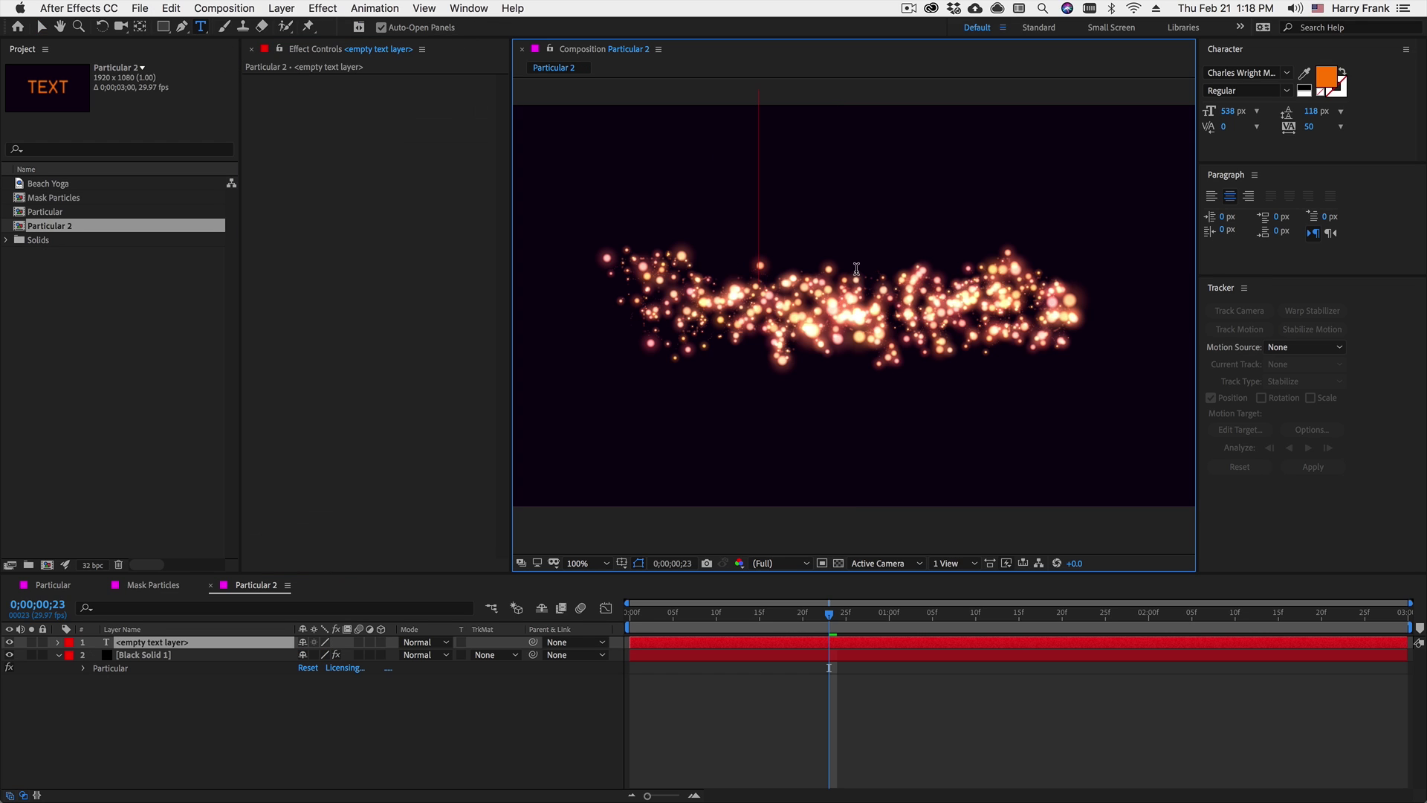
type("TEXT")
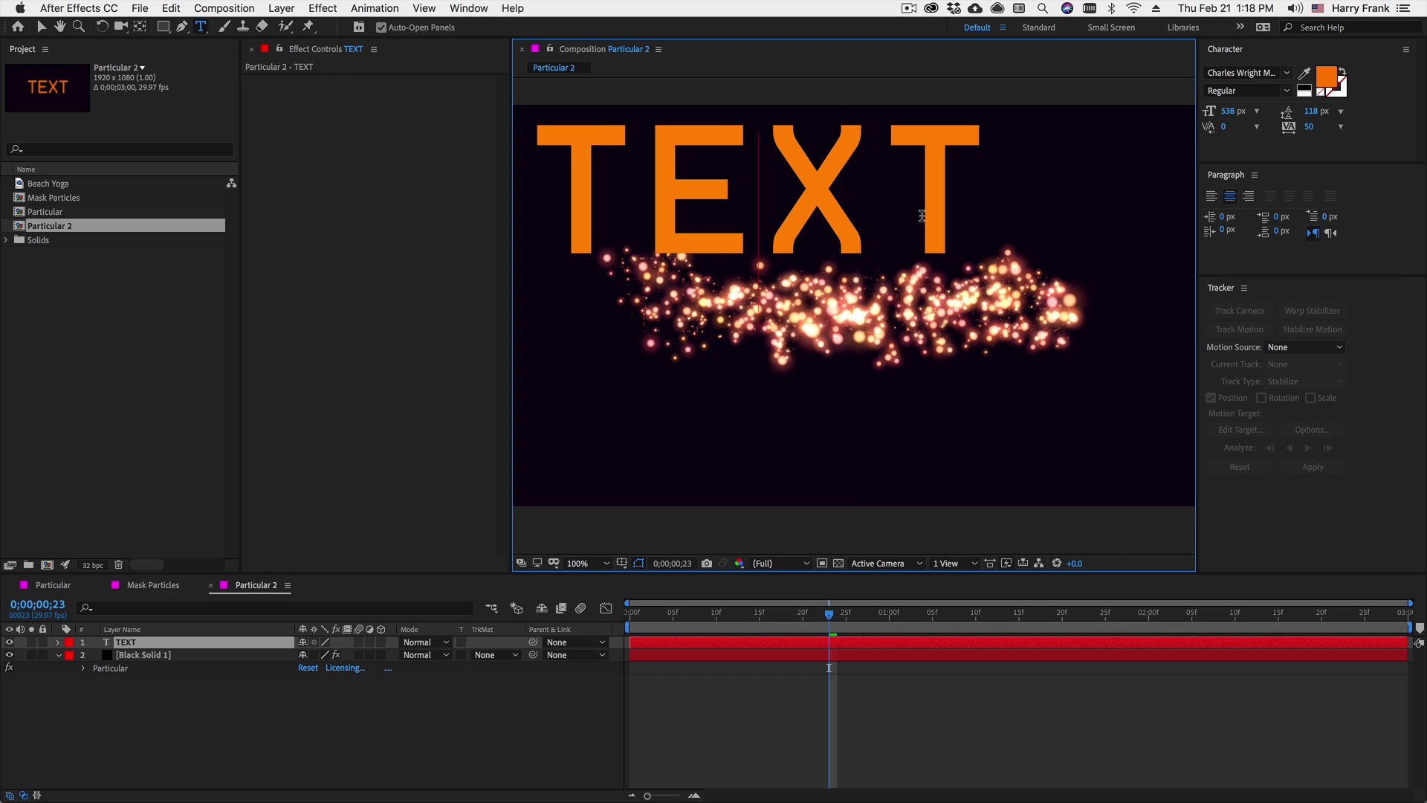
key("Escape")
Move TEXT over the particle cloud and below Black Solid 1 in the stack
key("v")
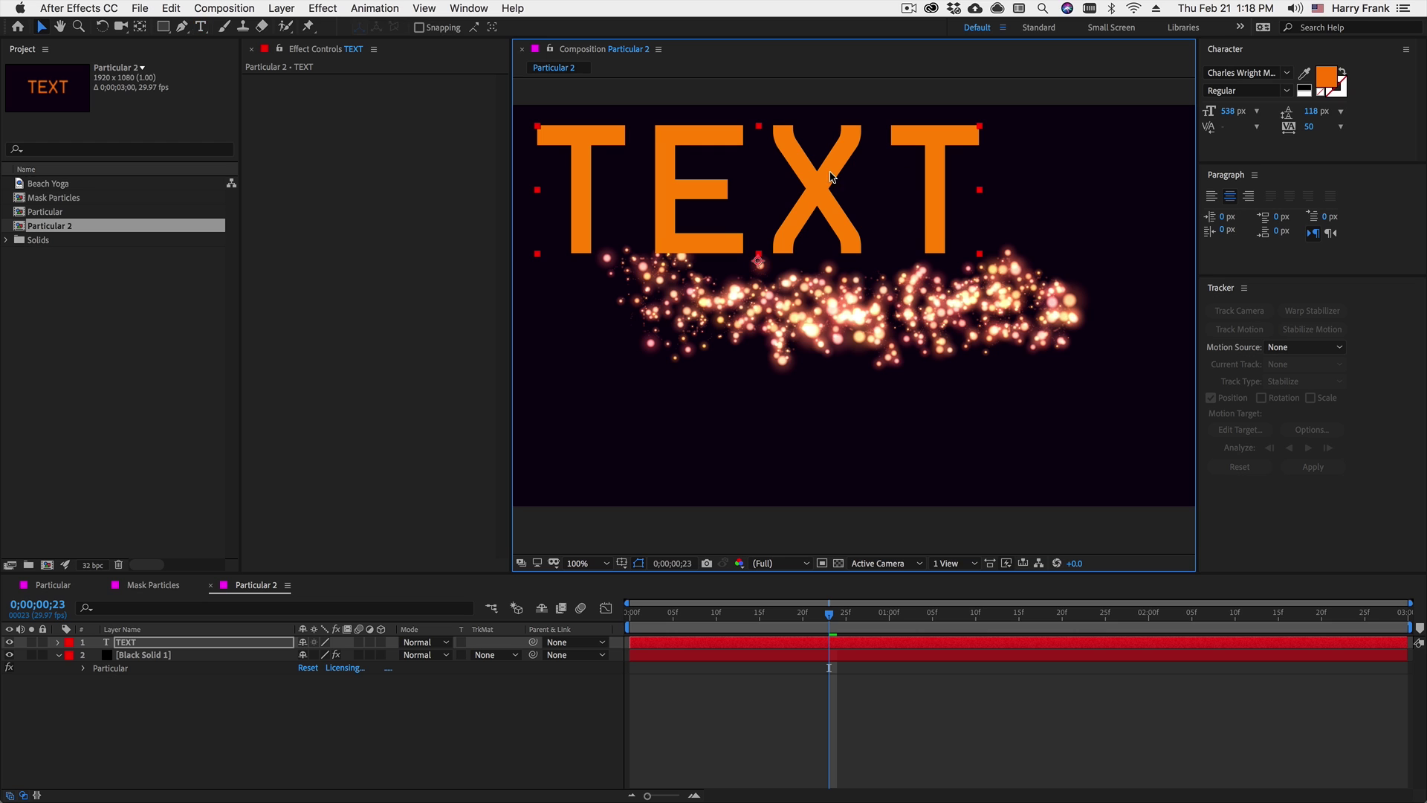
mouse_move(898, 266)
left_mouse_down()
mouse_move(926, 343)
mouse_move(974, 364)
left_mouse_up()
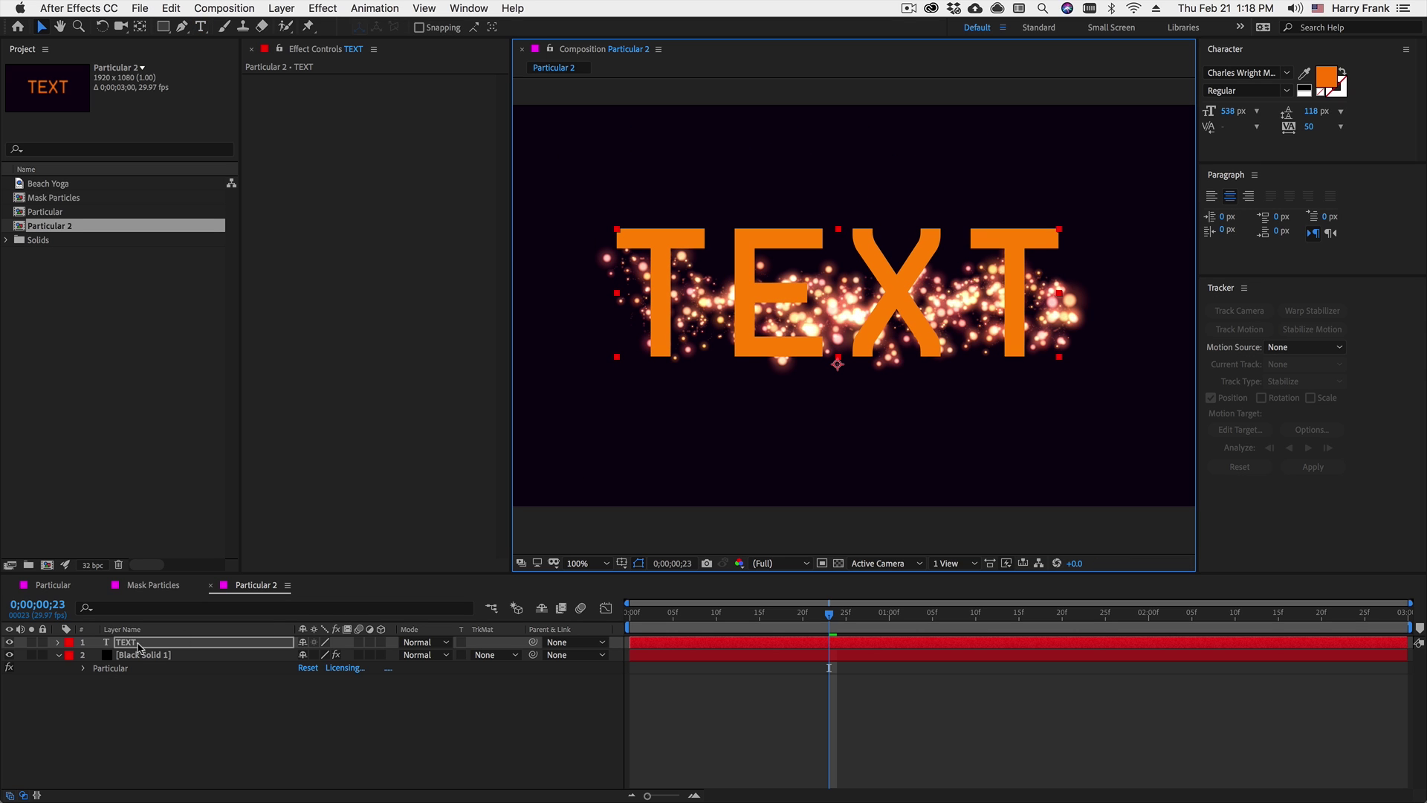
left_click_drag(126, 643, 131, 678)
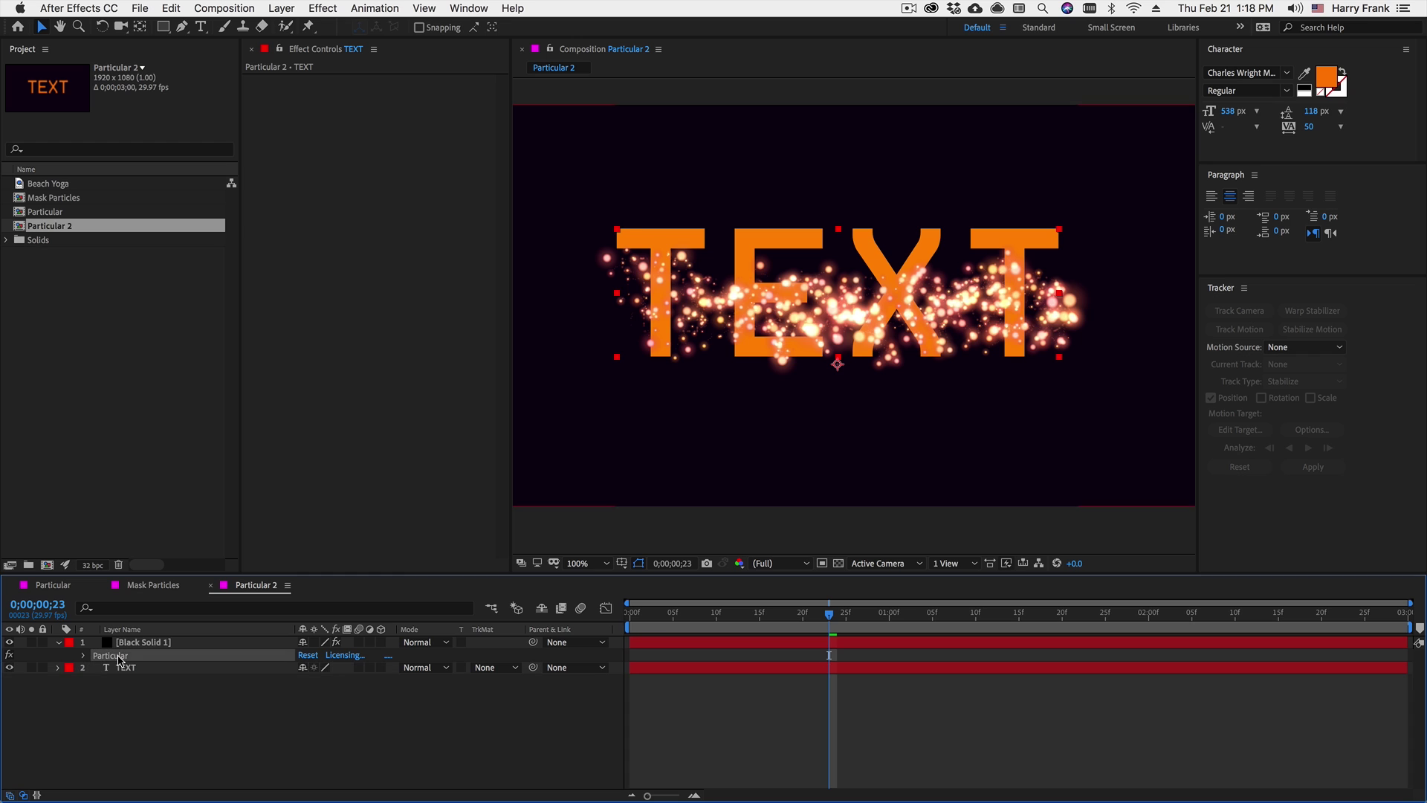
Set Black Solid 1's Text/Mask Emitter Layer to 3. TEXT
left_click(128, 643)
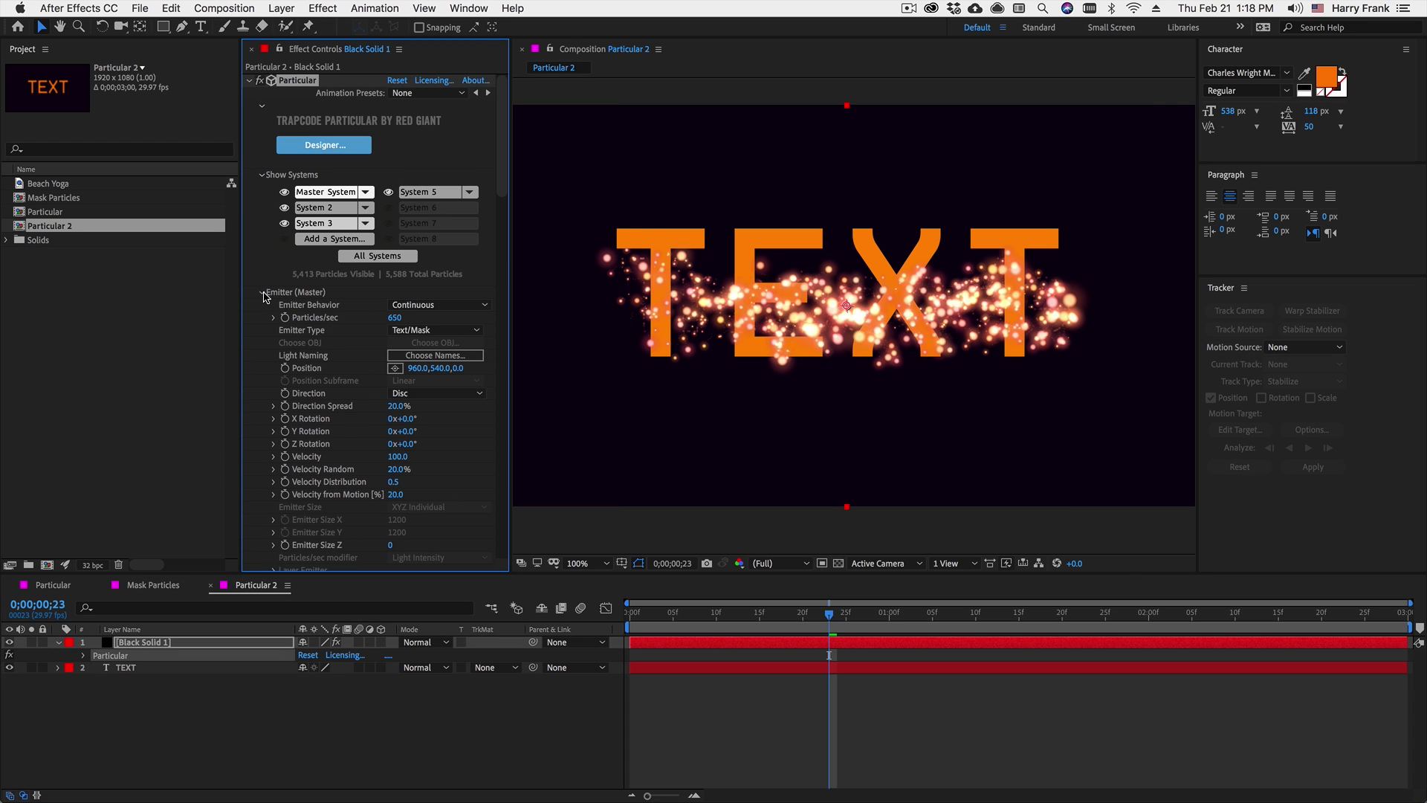
left_click_drag(339, 443, 366, 232)
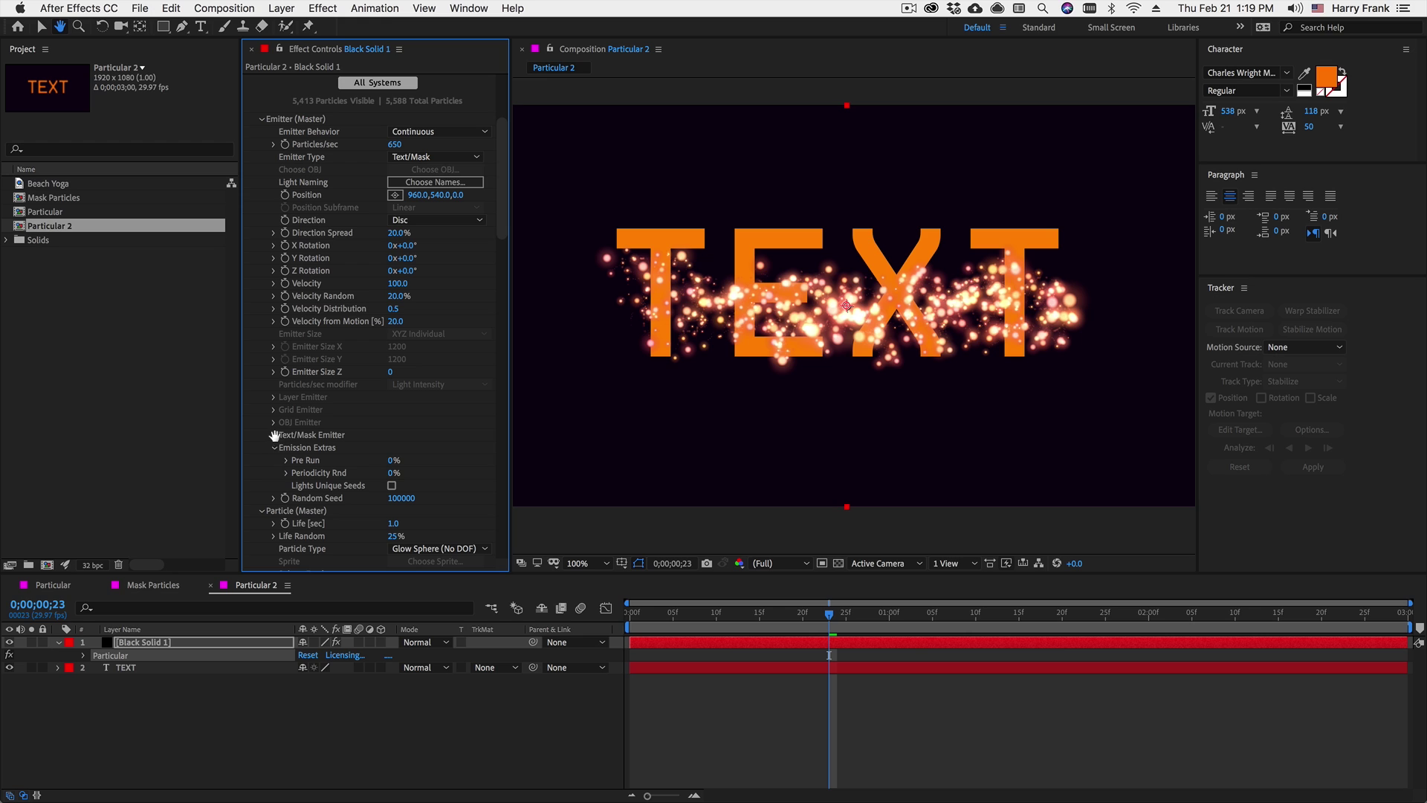
key("space")
left_click(286, 436)
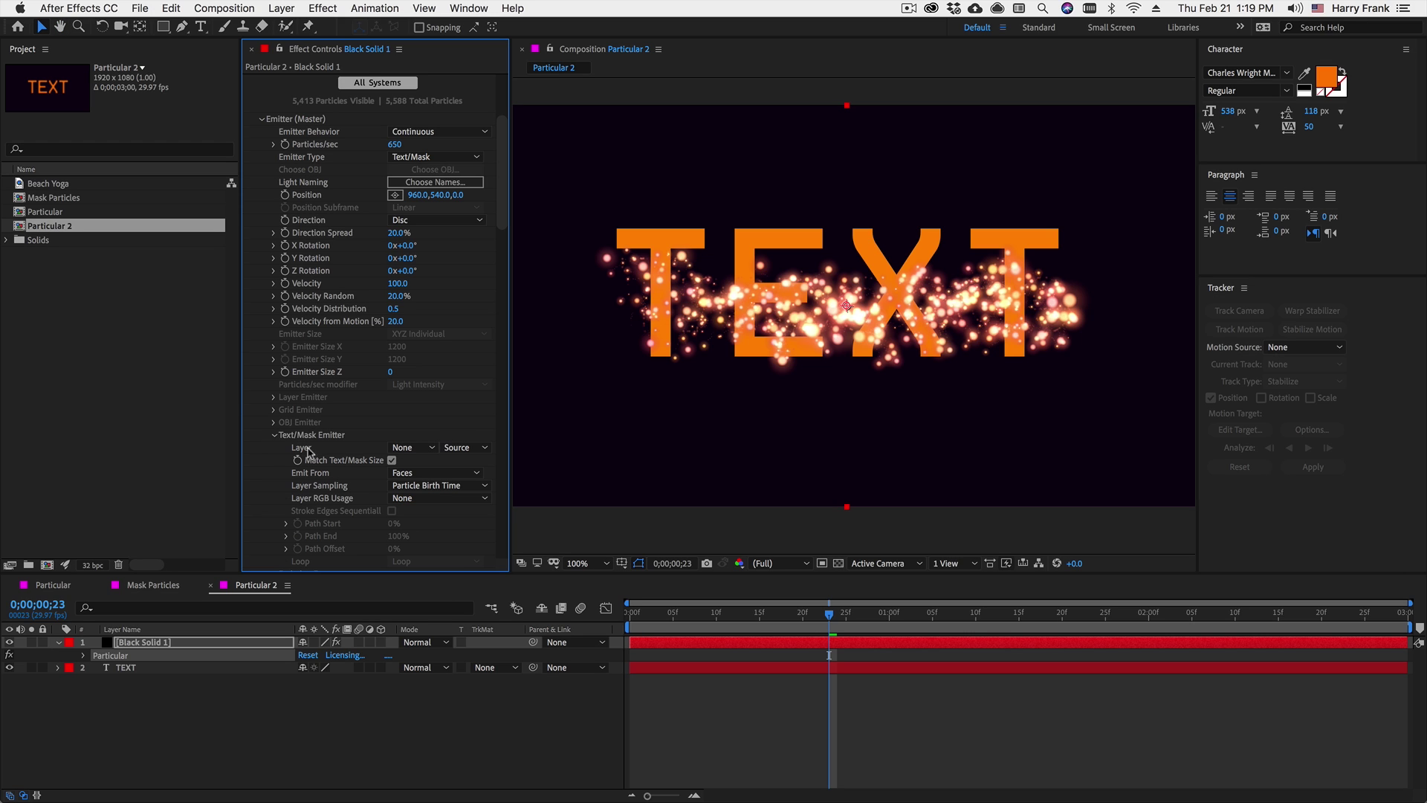
left_click(408, 448)
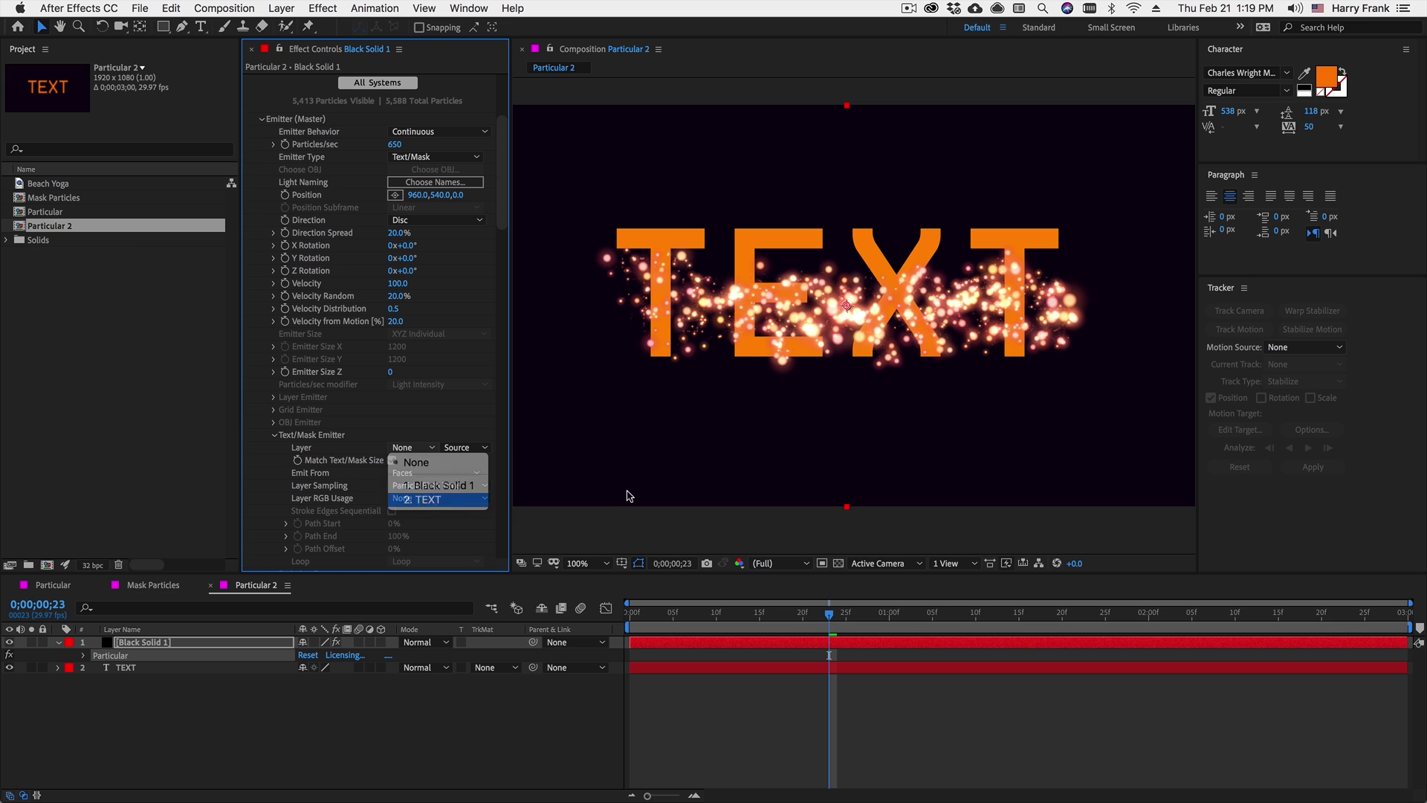
key("Return")
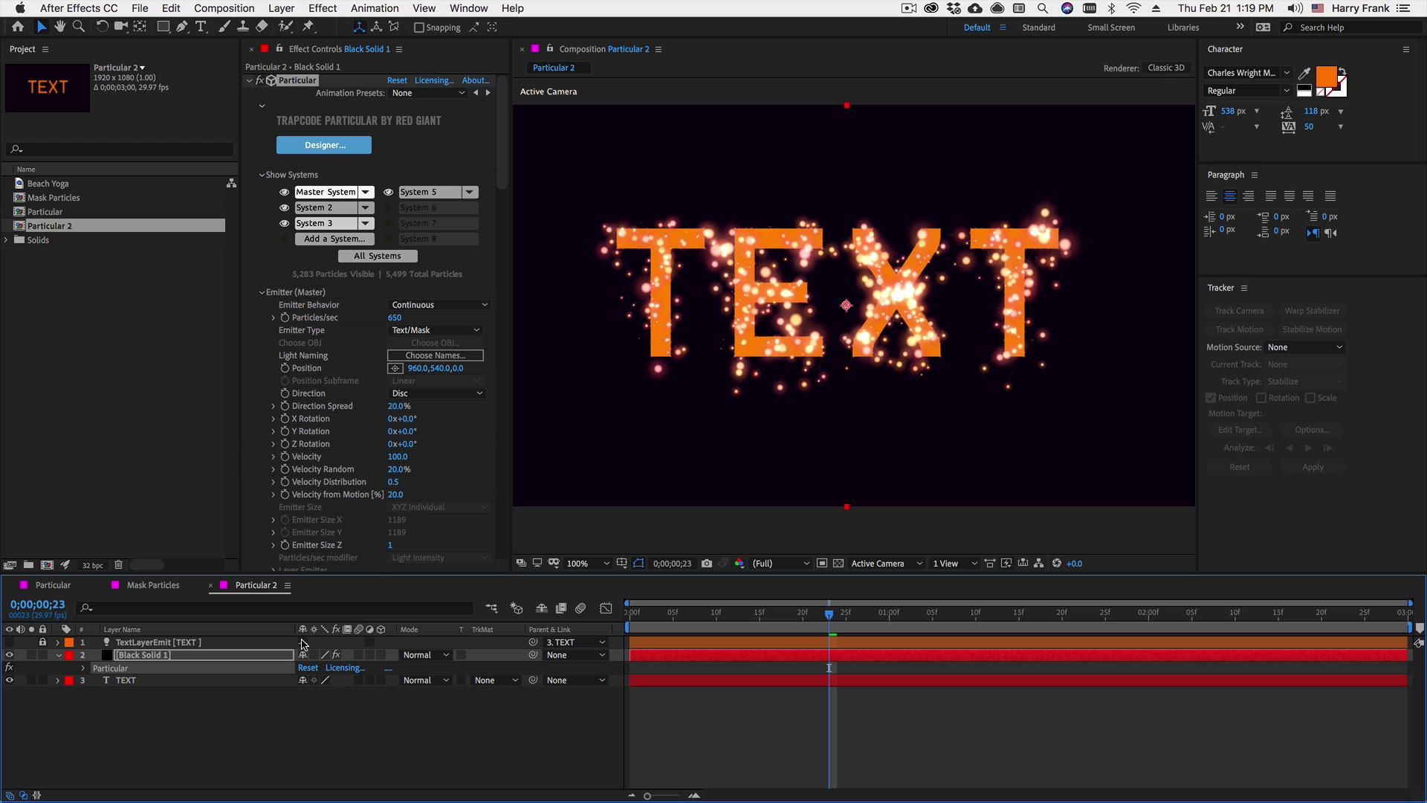
scroll(379, 454, "down", 3)
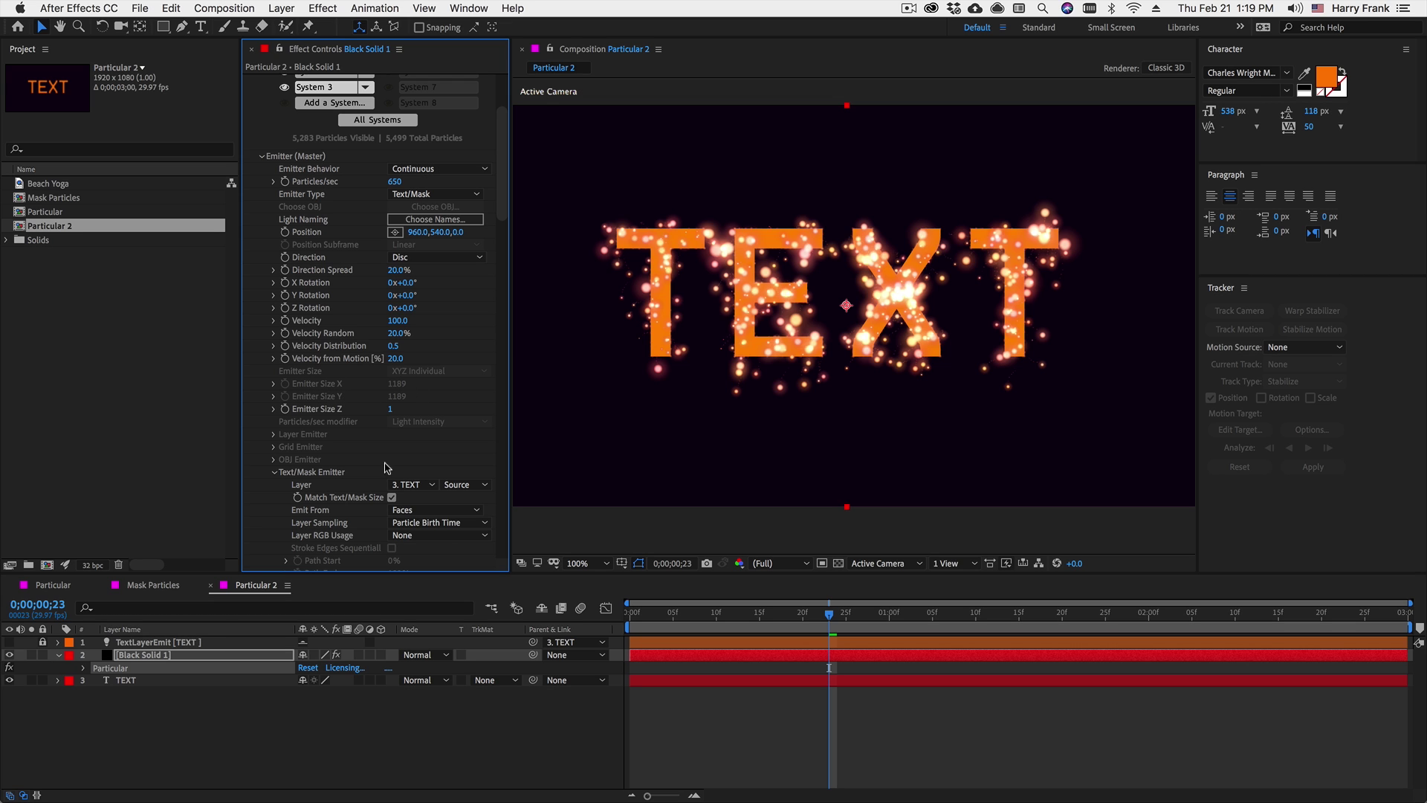
Tighten the letter tracking of the TEXT layer
left_click(145, 683)
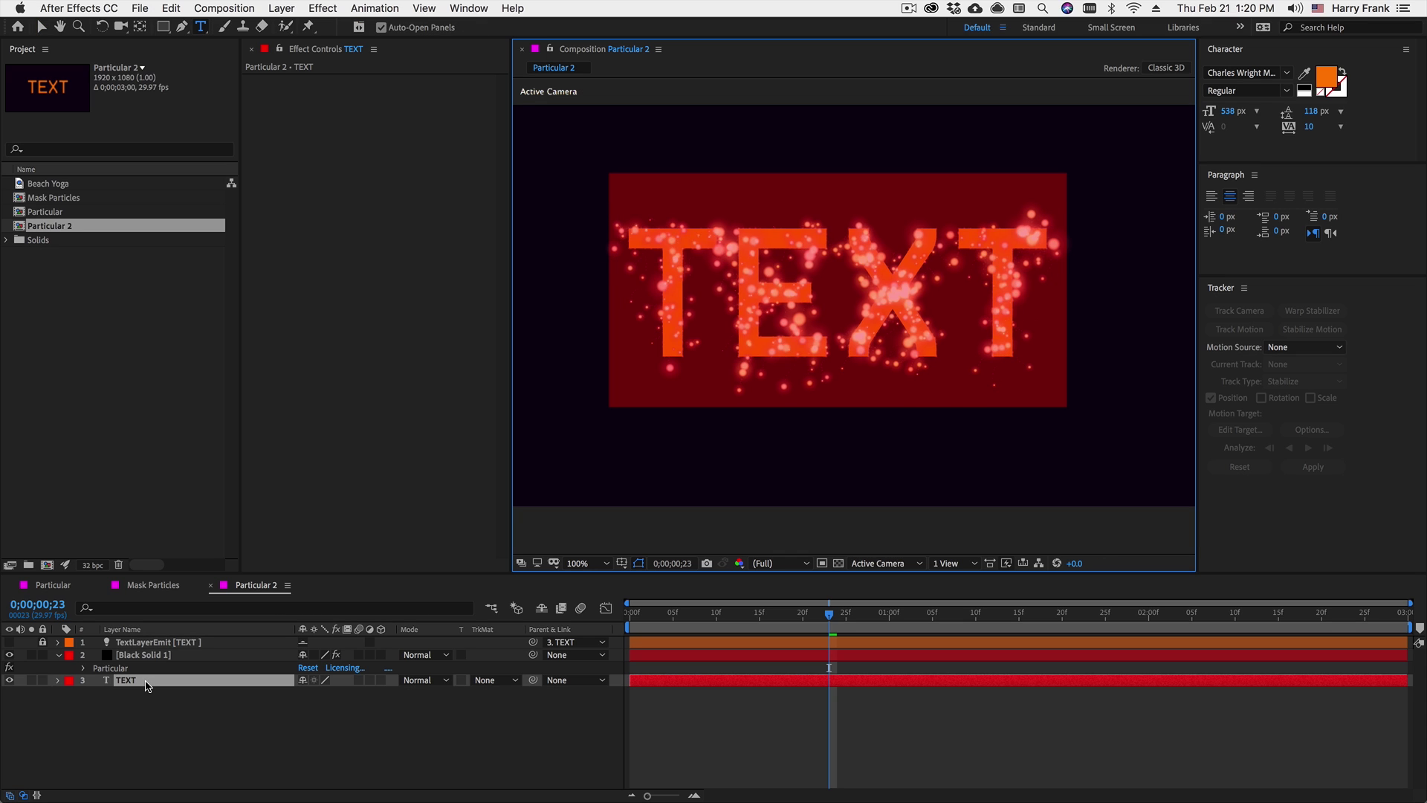
key("alt+Left")
key("alt+Left")
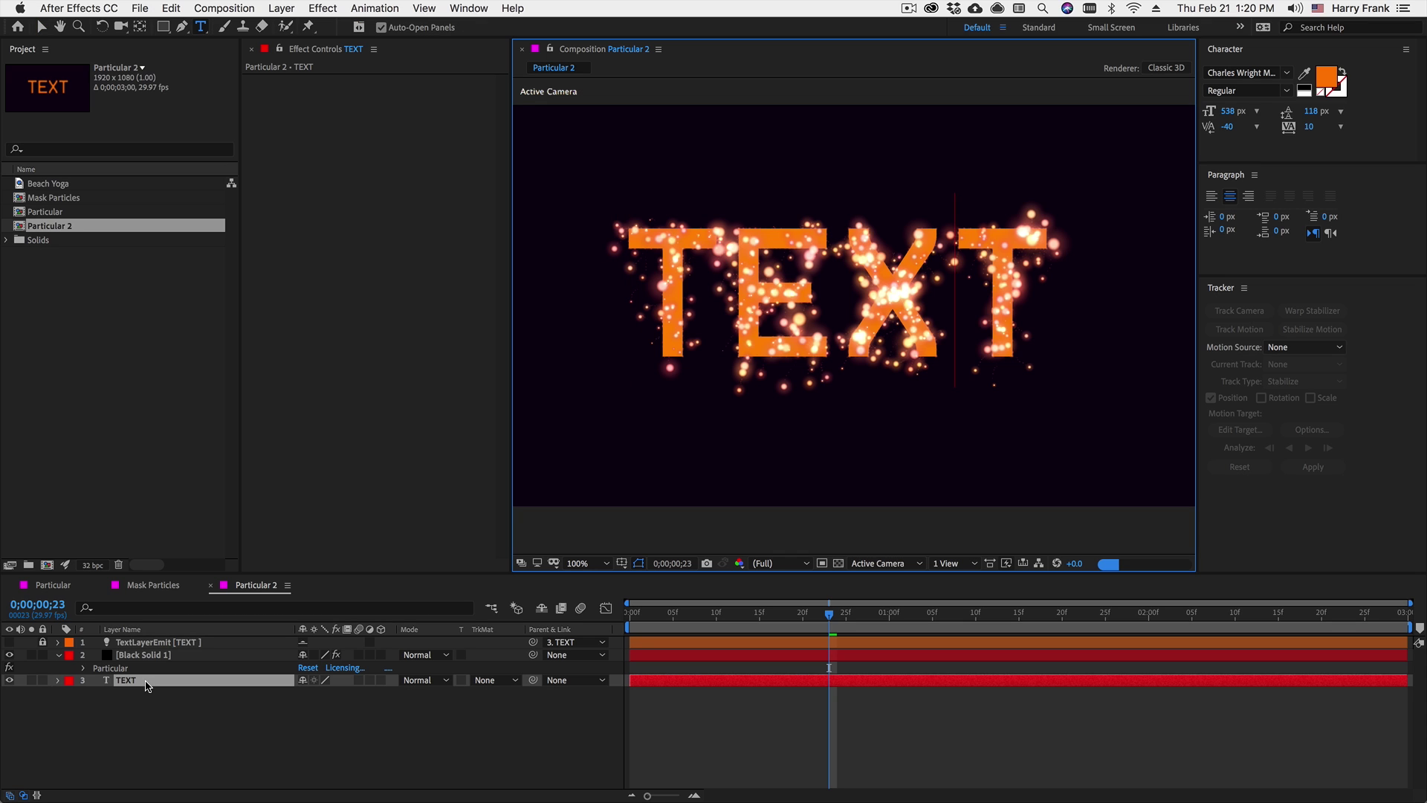
left_click(145, 685)
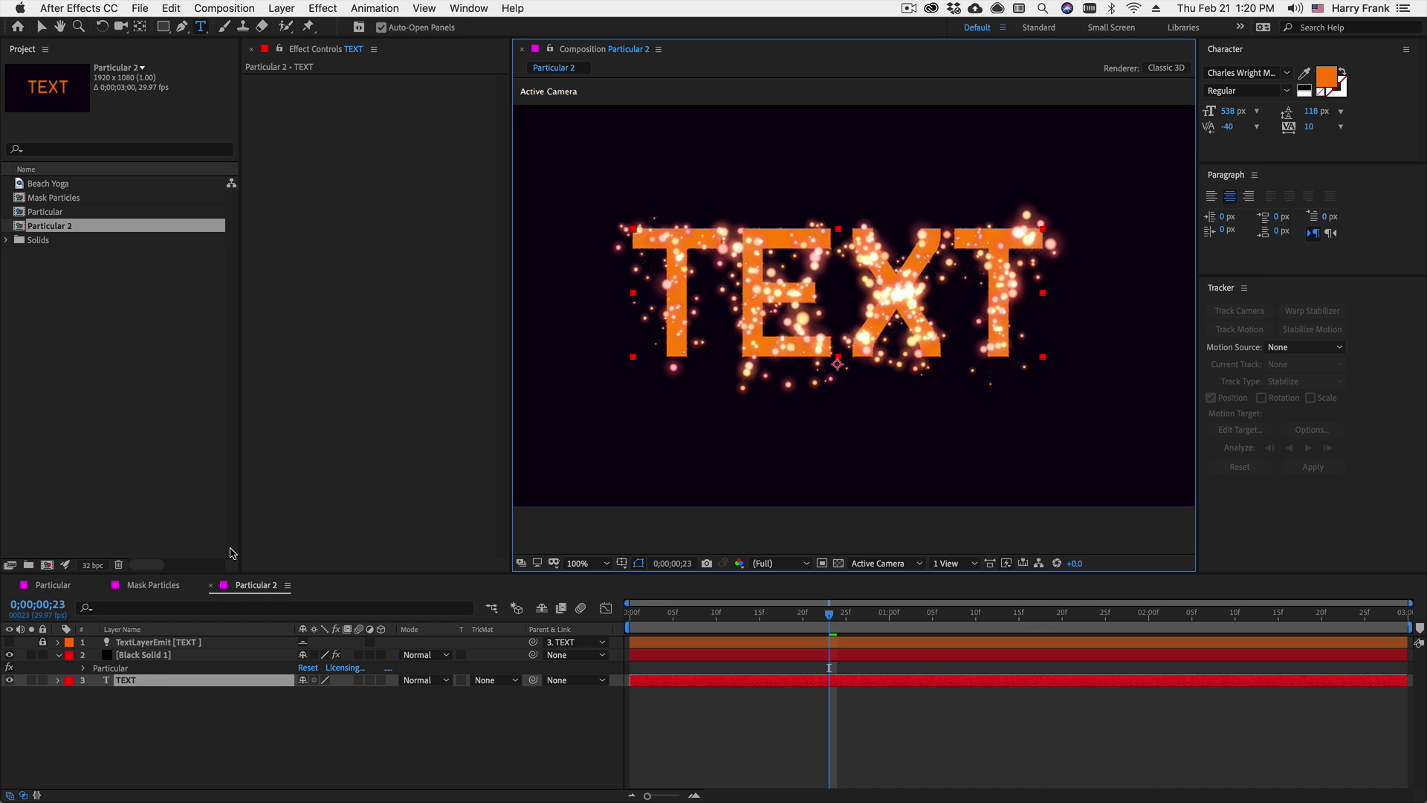
Drag the TEXT word slightly down and right over the particles
left_click(150, 656)
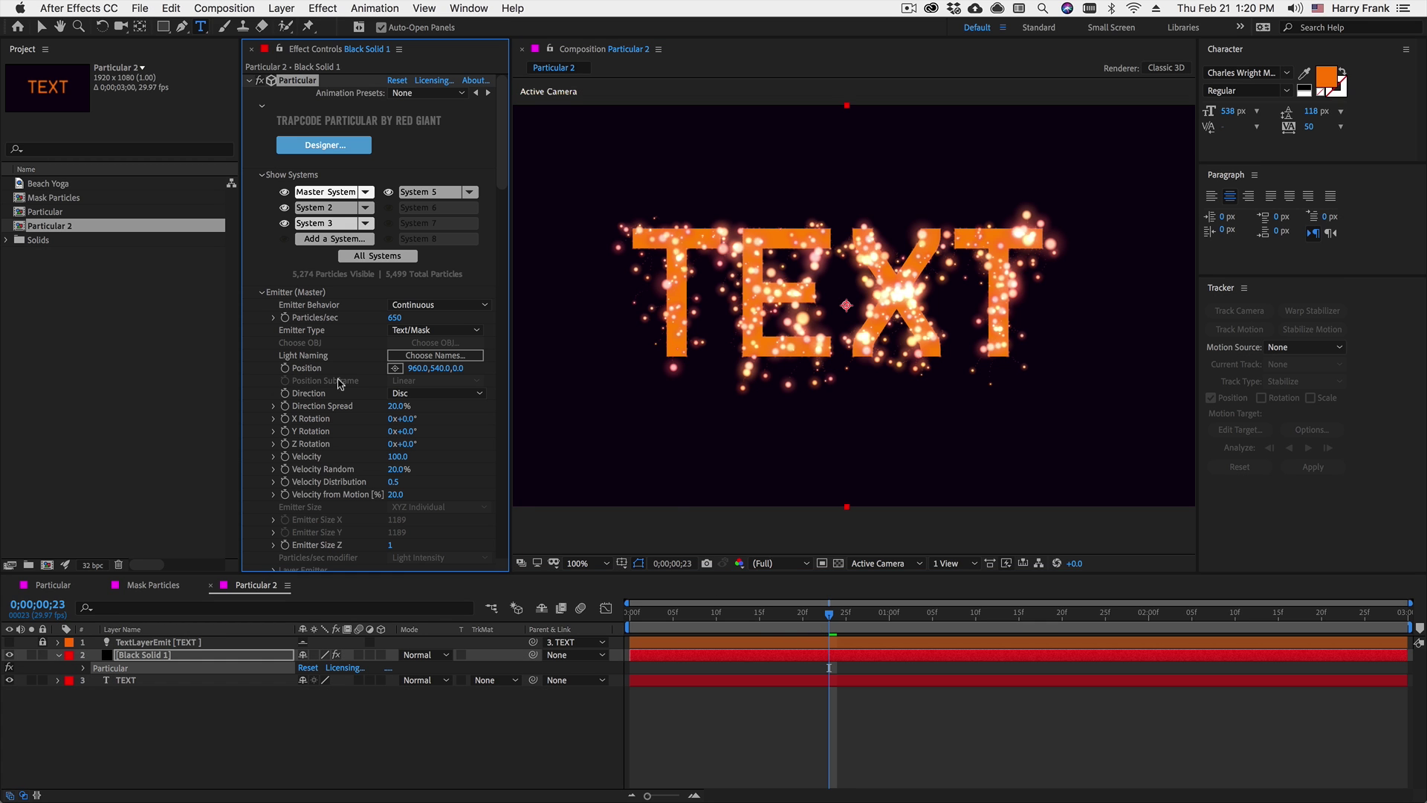
left_click_drag(499, 139, 499, 256)
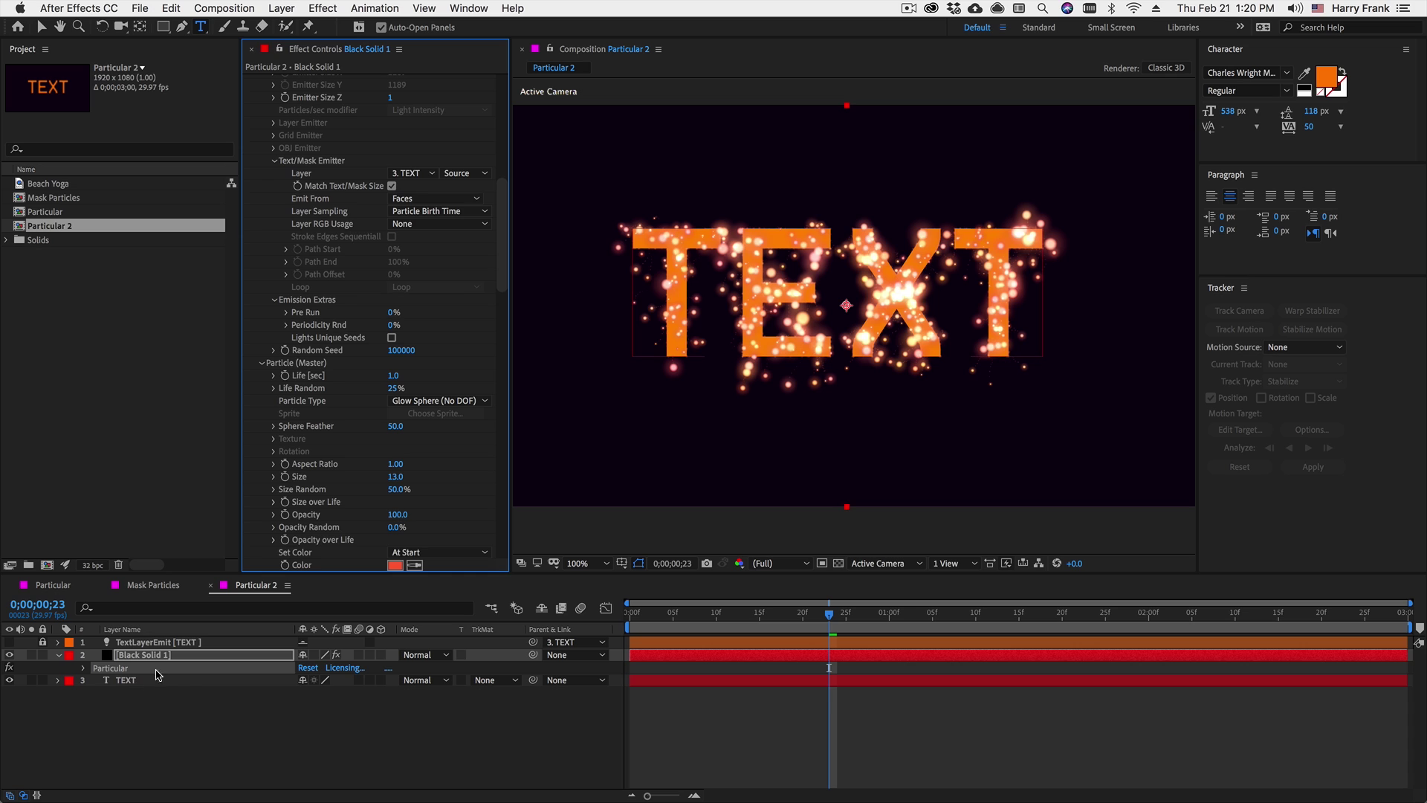
left_click(134, 682)
key("v")
left_click(786, 298)
left_click_drag(787, 297, 790, 321)
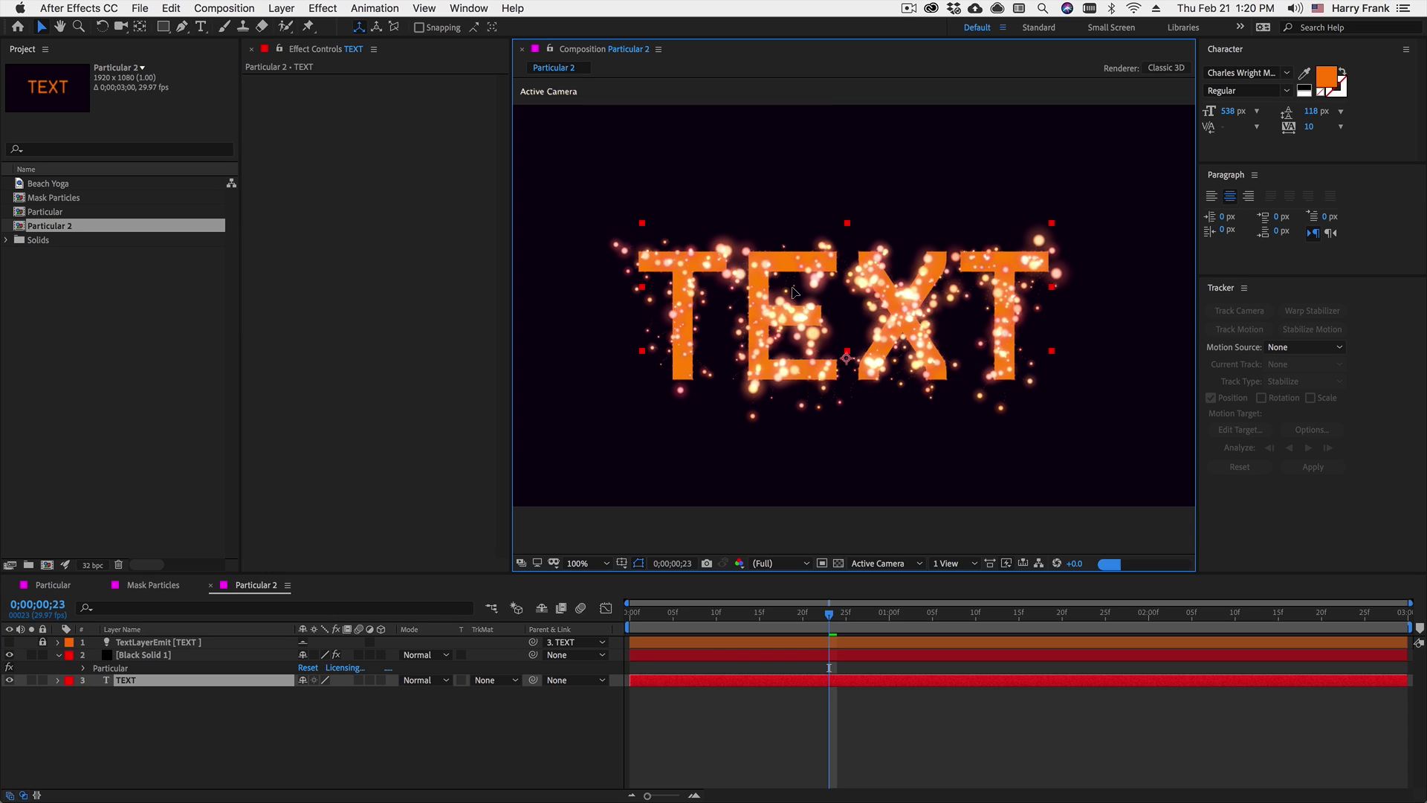
Make the TEXT layer 3D and tilt it in the viewer
key("ctrl+z")
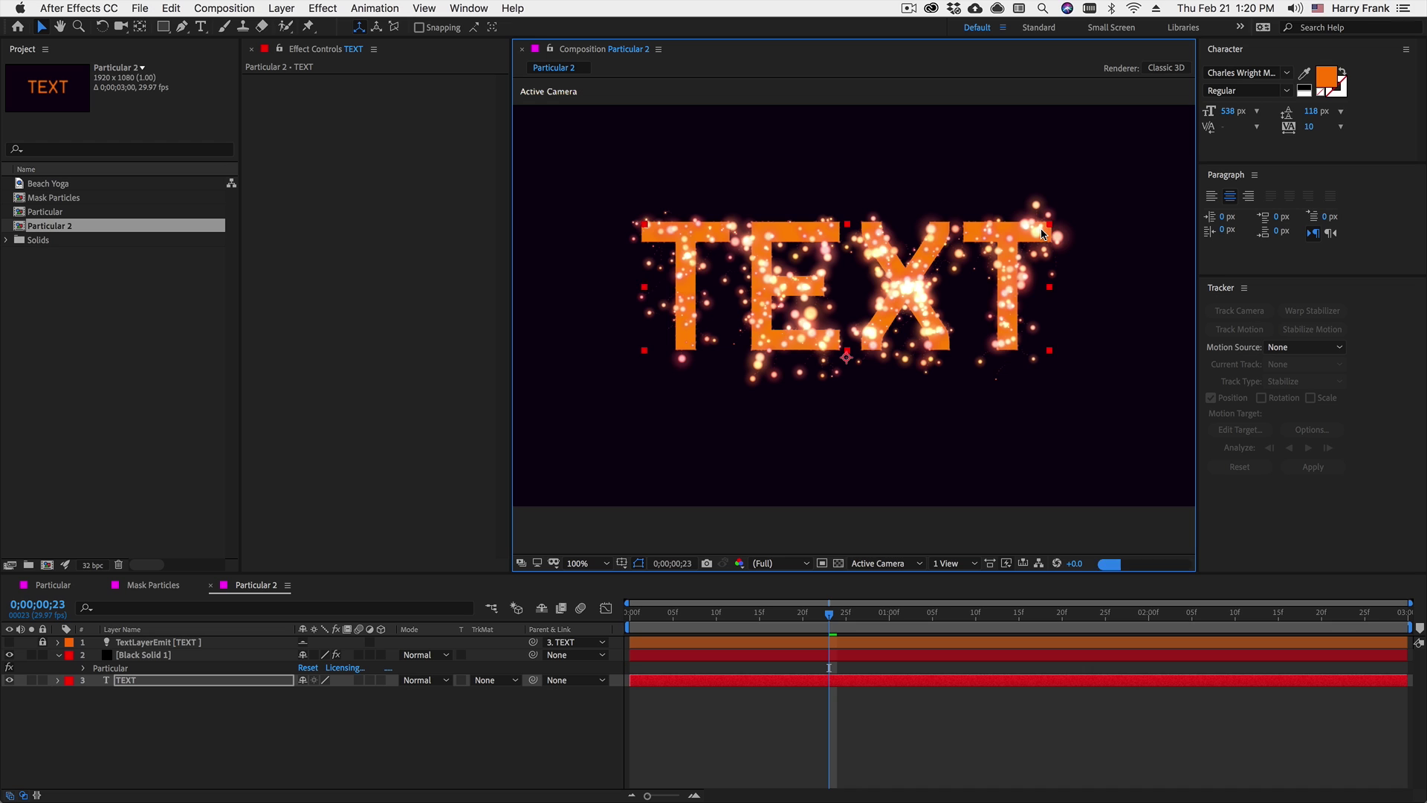
key("w")
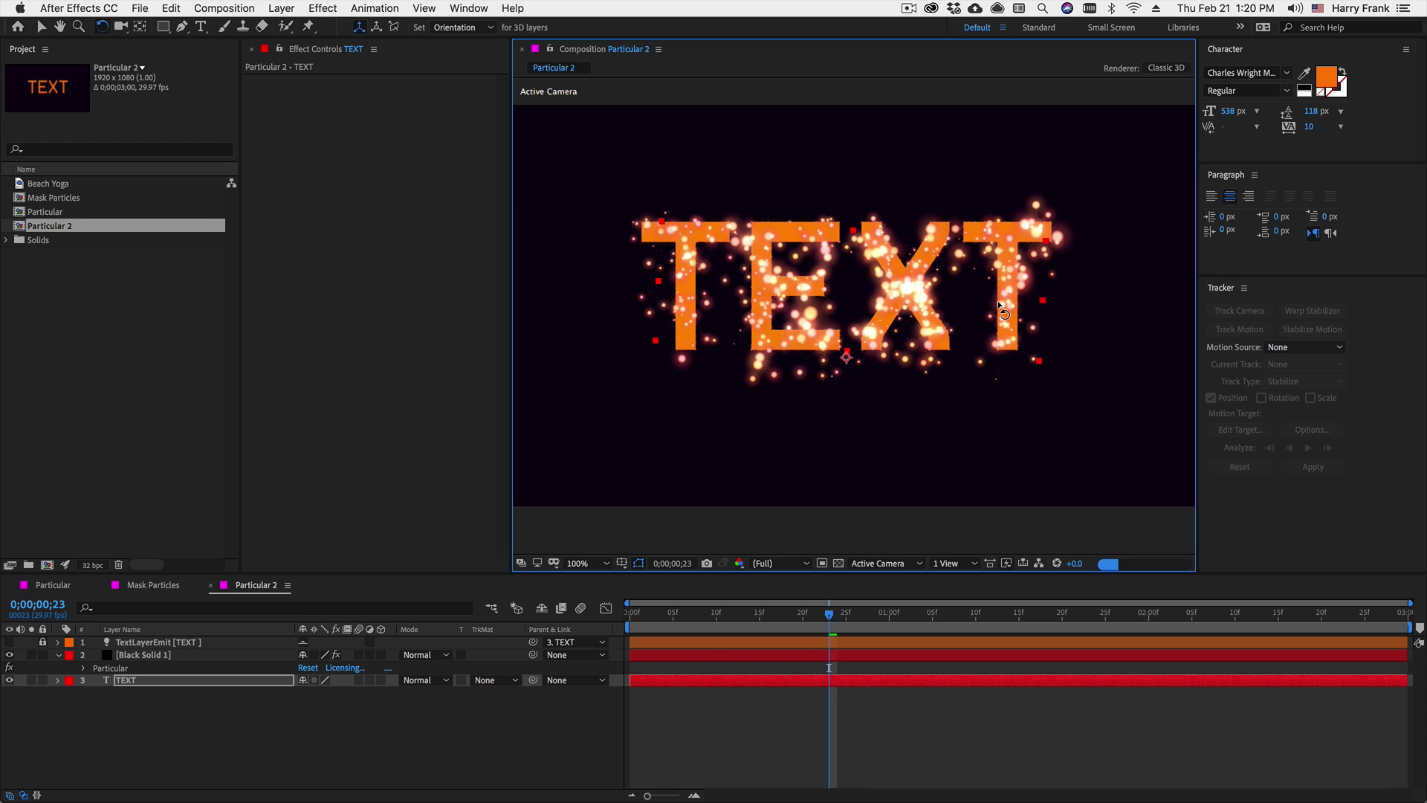
left_click(380, 681)
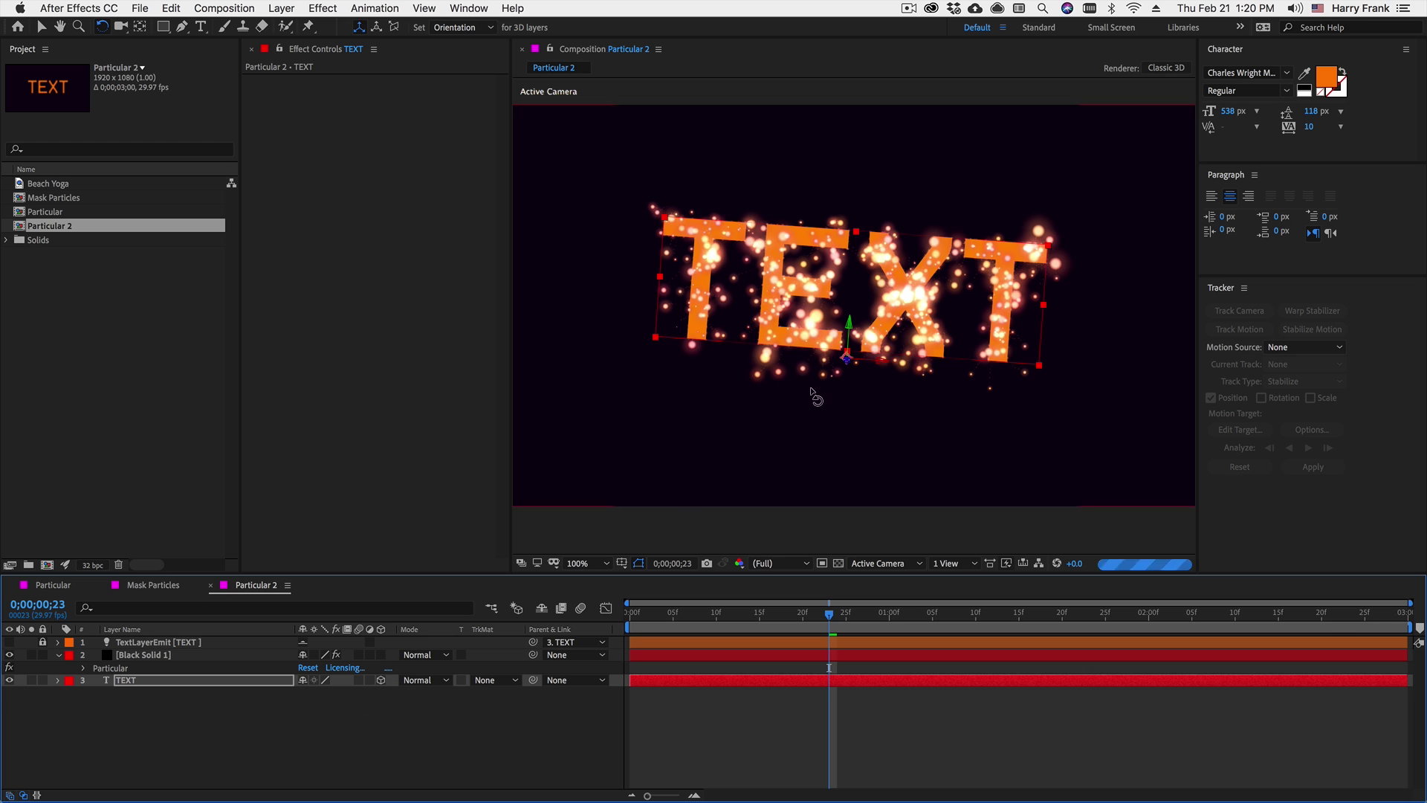
left_click_drag(891, 304, 925, 422)
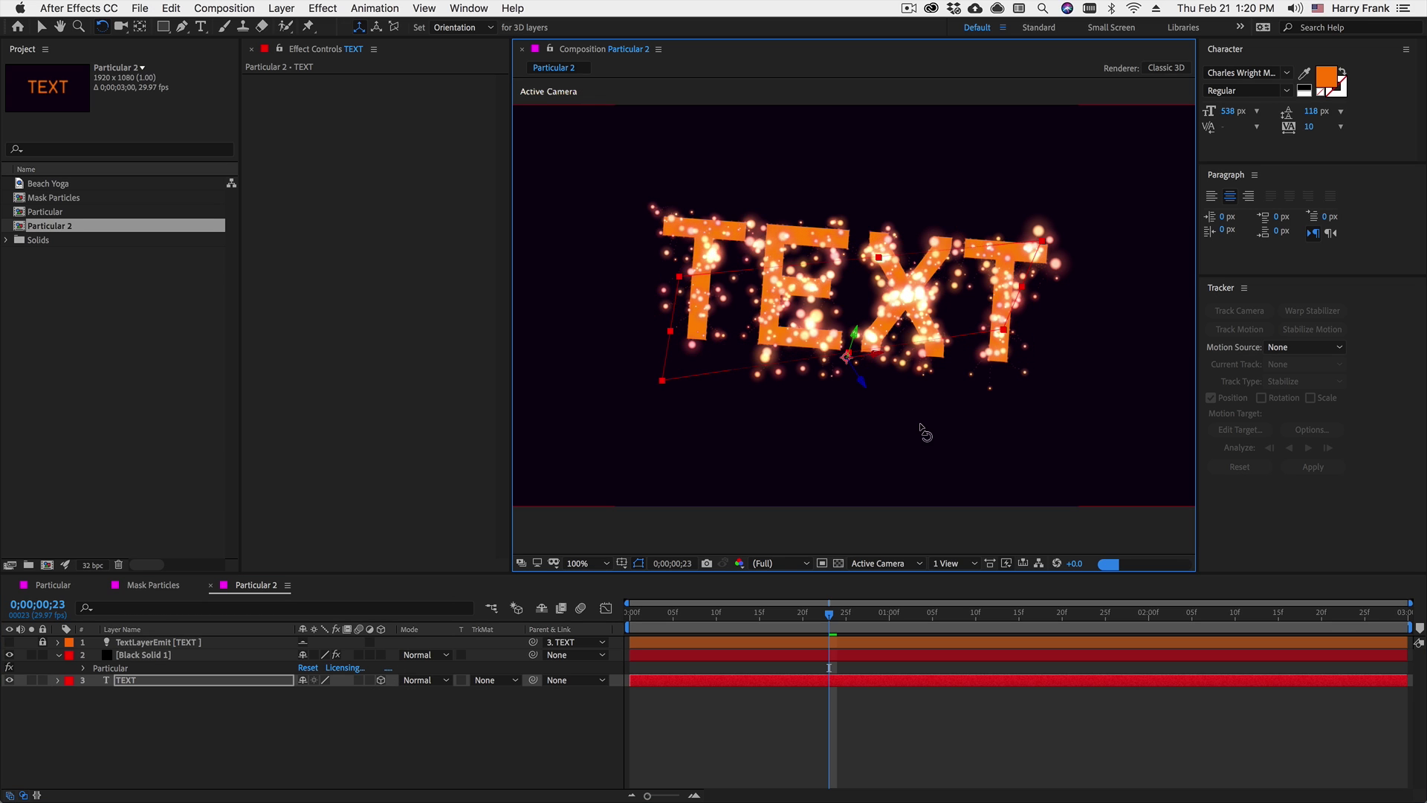
mouse_move(914, 297)
left_mouse_down()
mouse_move(893, 360)
mouse_move(867, 334)
left_mouse_up()
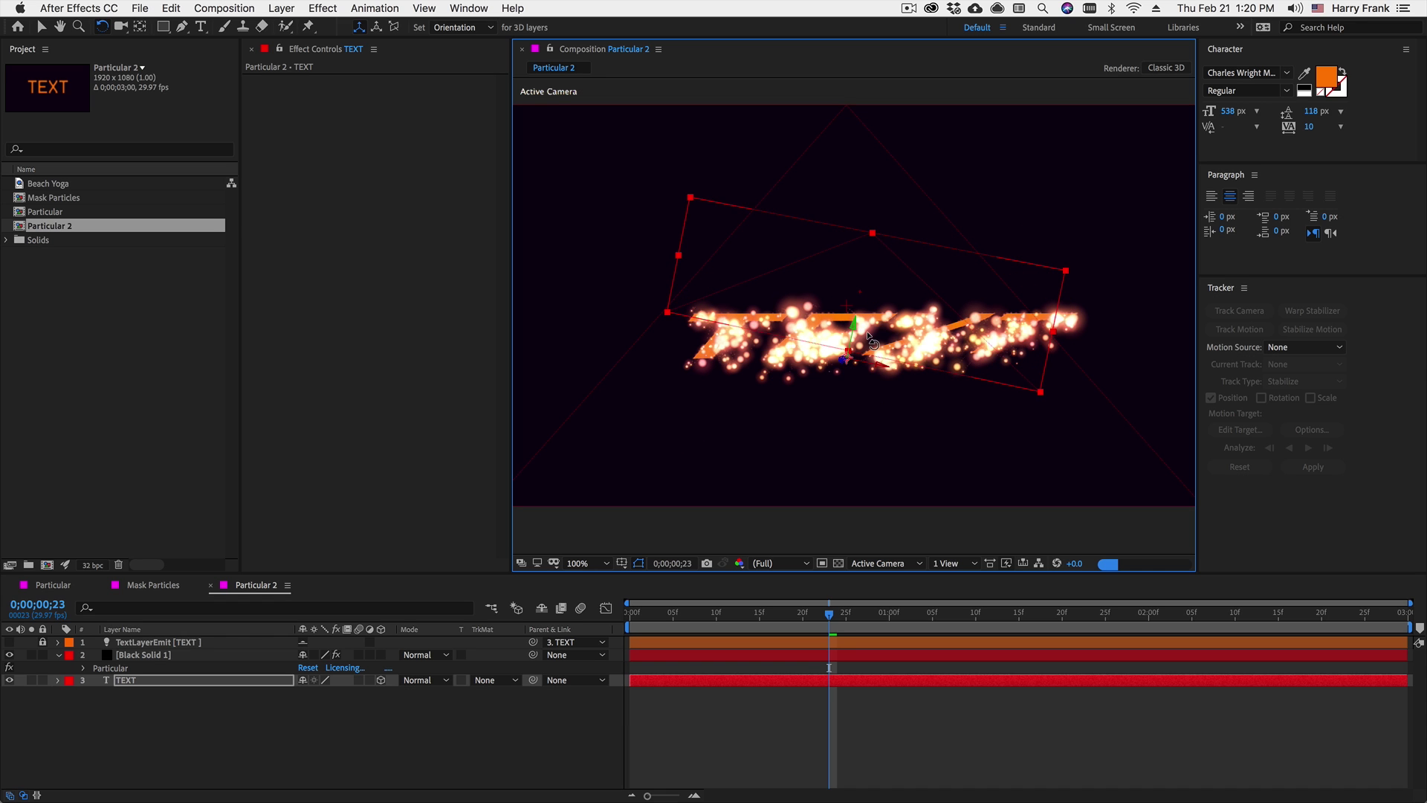
Reset TEXT's transform to upright and reselect Black Solid 1
key("u")
key("u")
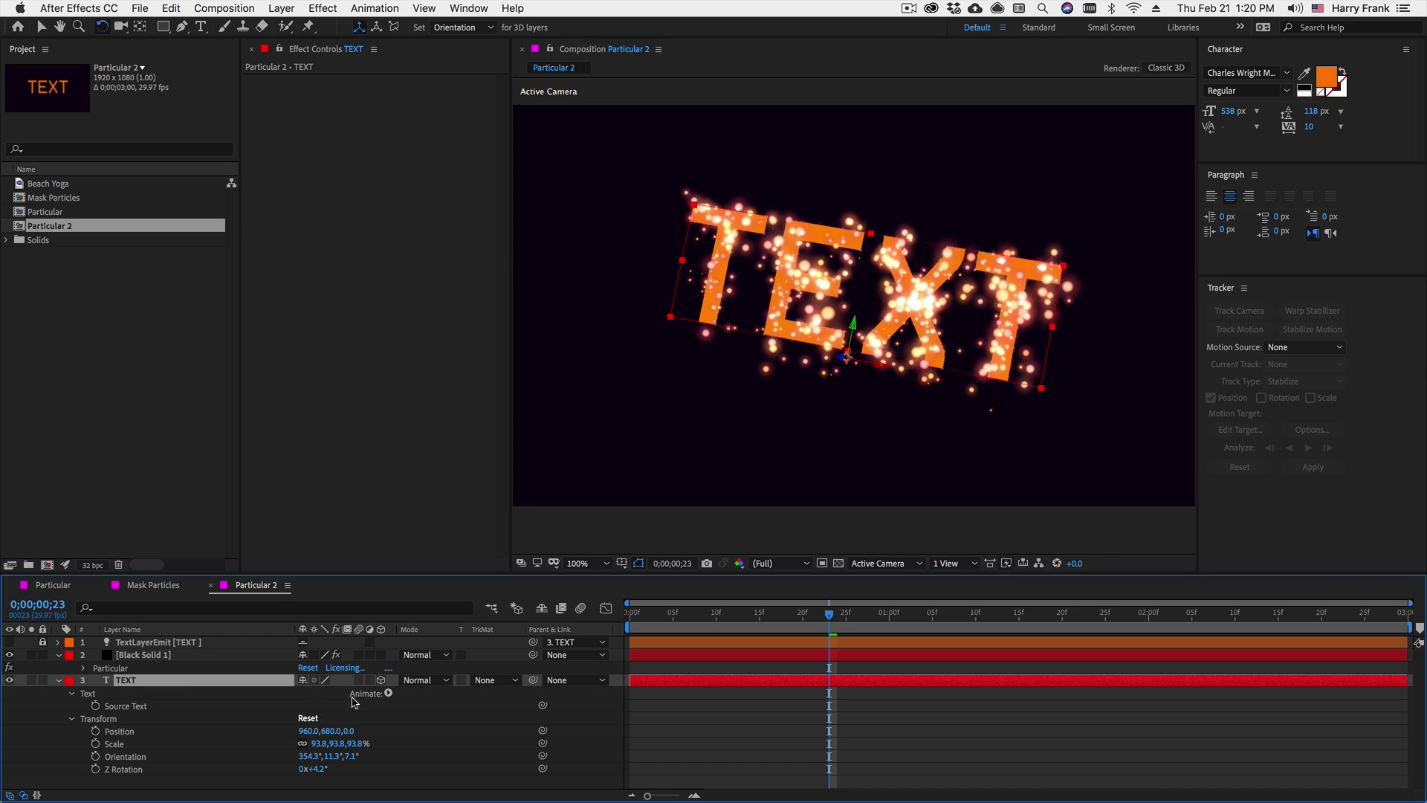
left_click(308, 719)
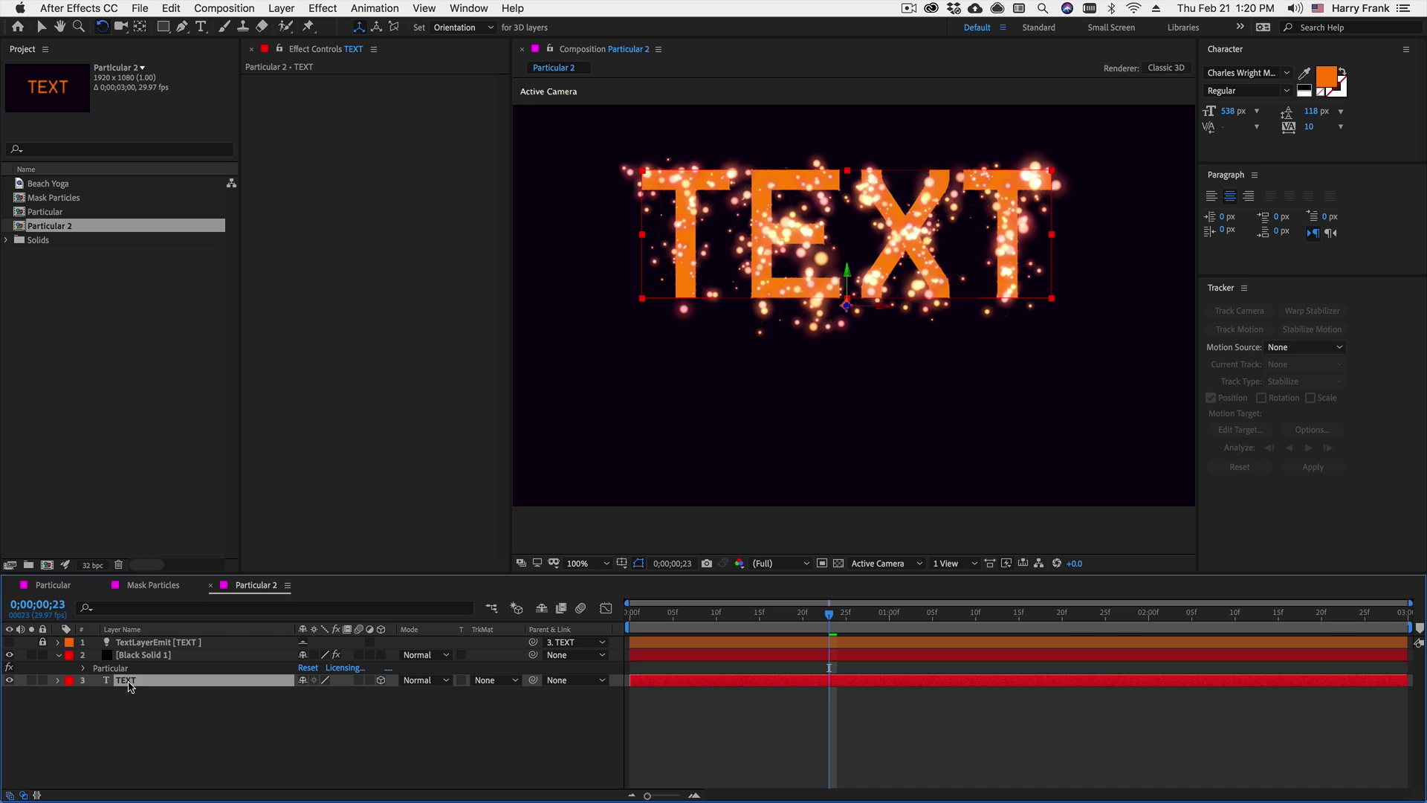
left_click(144, 655)
scroll(422, 398, "down", 5)
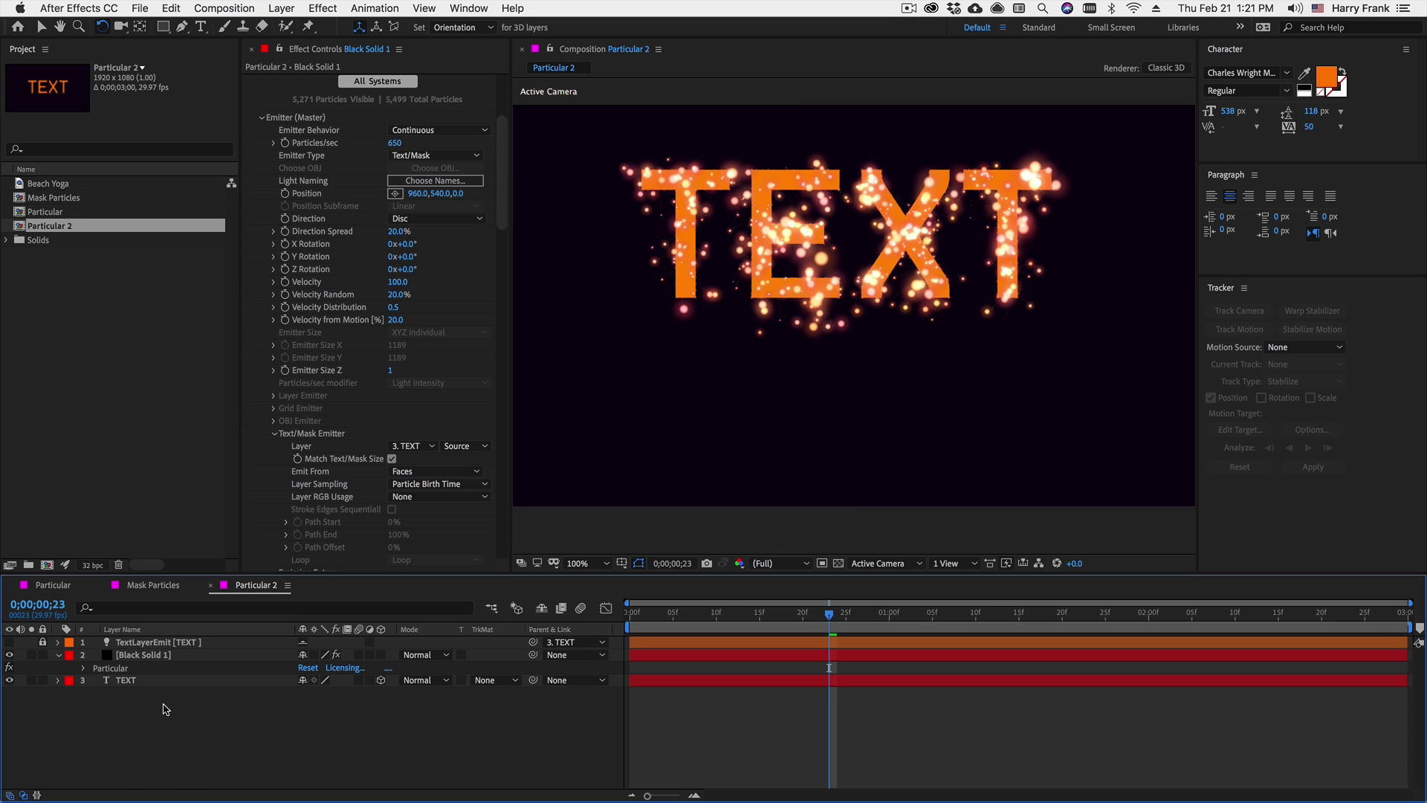
scroll(365, 262, "up", 2)
scroll(385, 89, "up", 3)
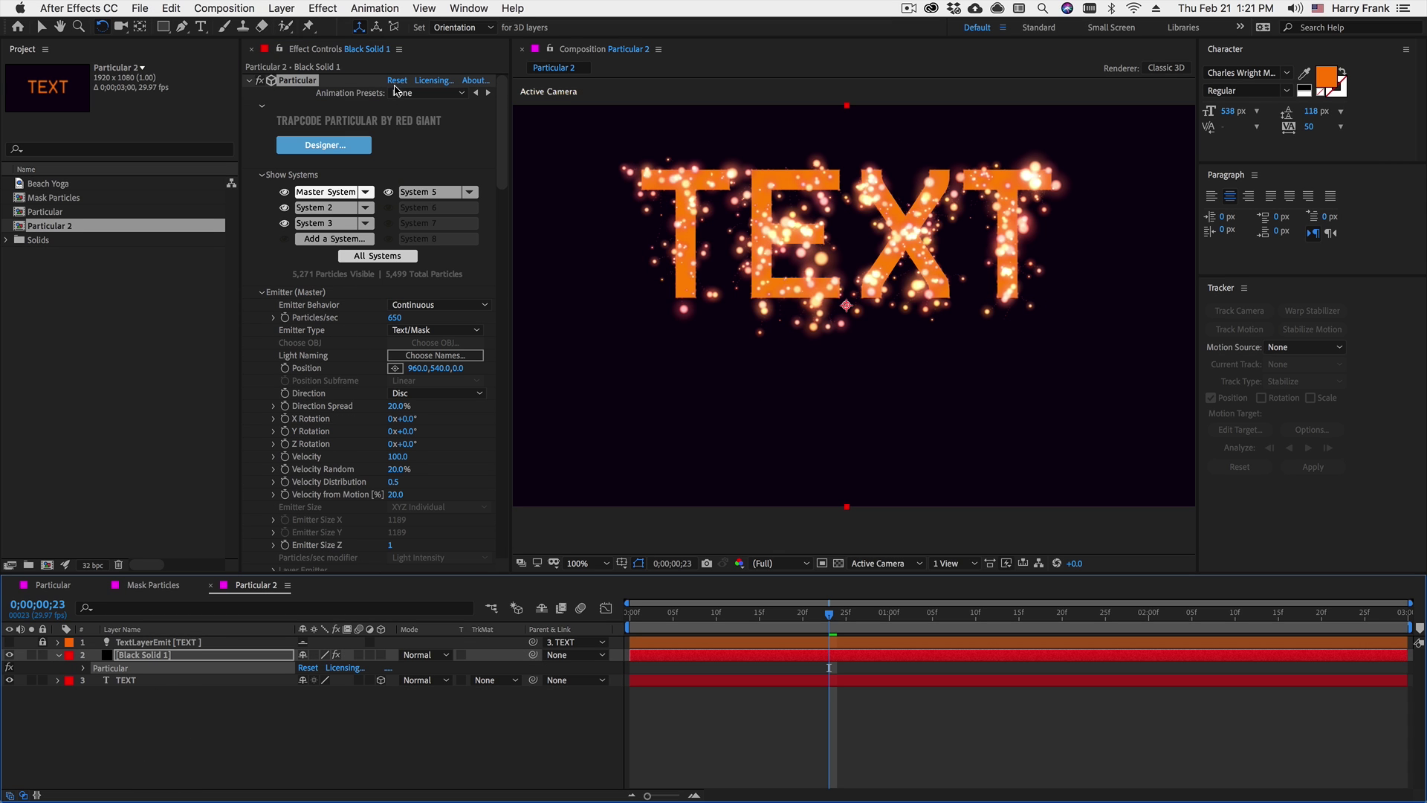
Reset Particular and set its Emitter Type to Text/Mask
left_click(267, 335)
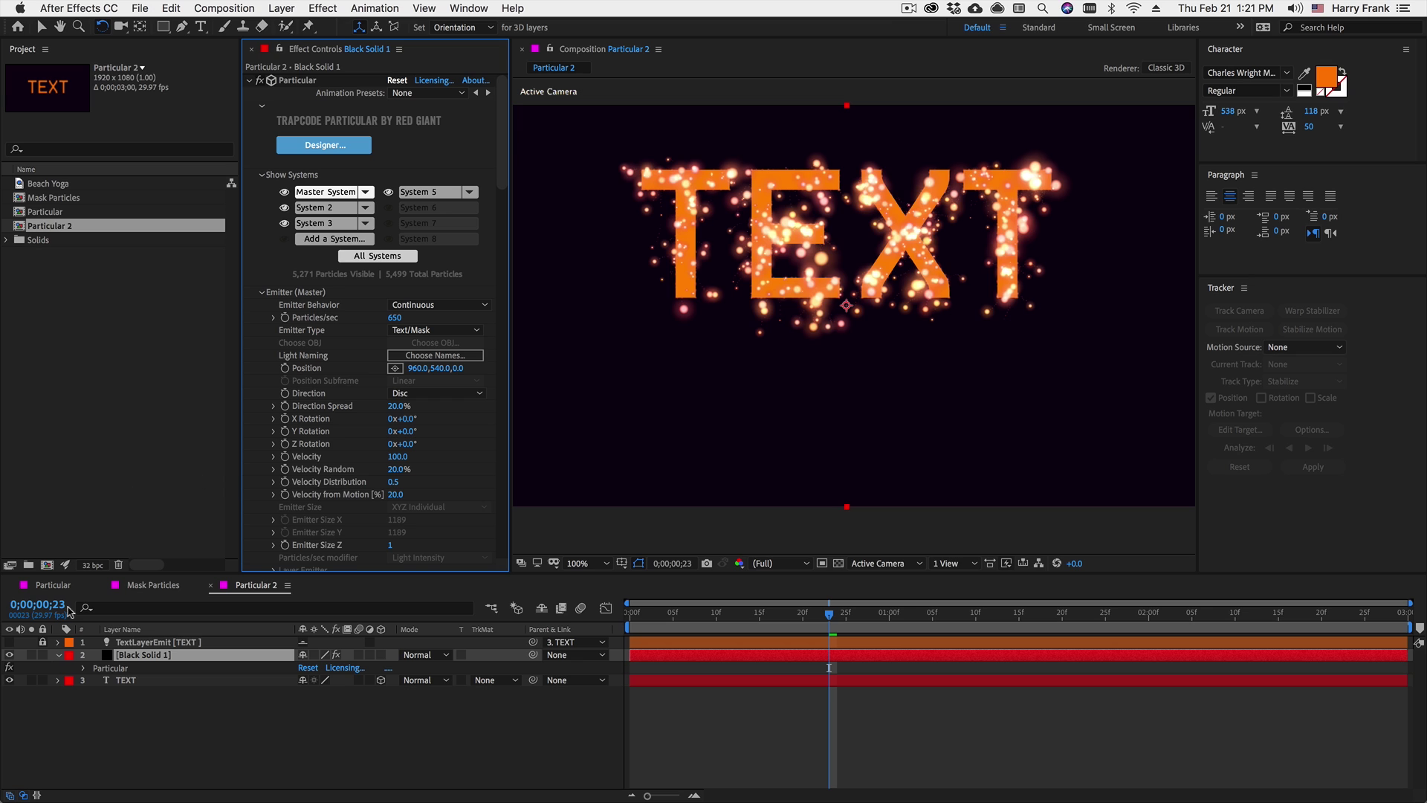
left_click(101, 642)
key("Delete")
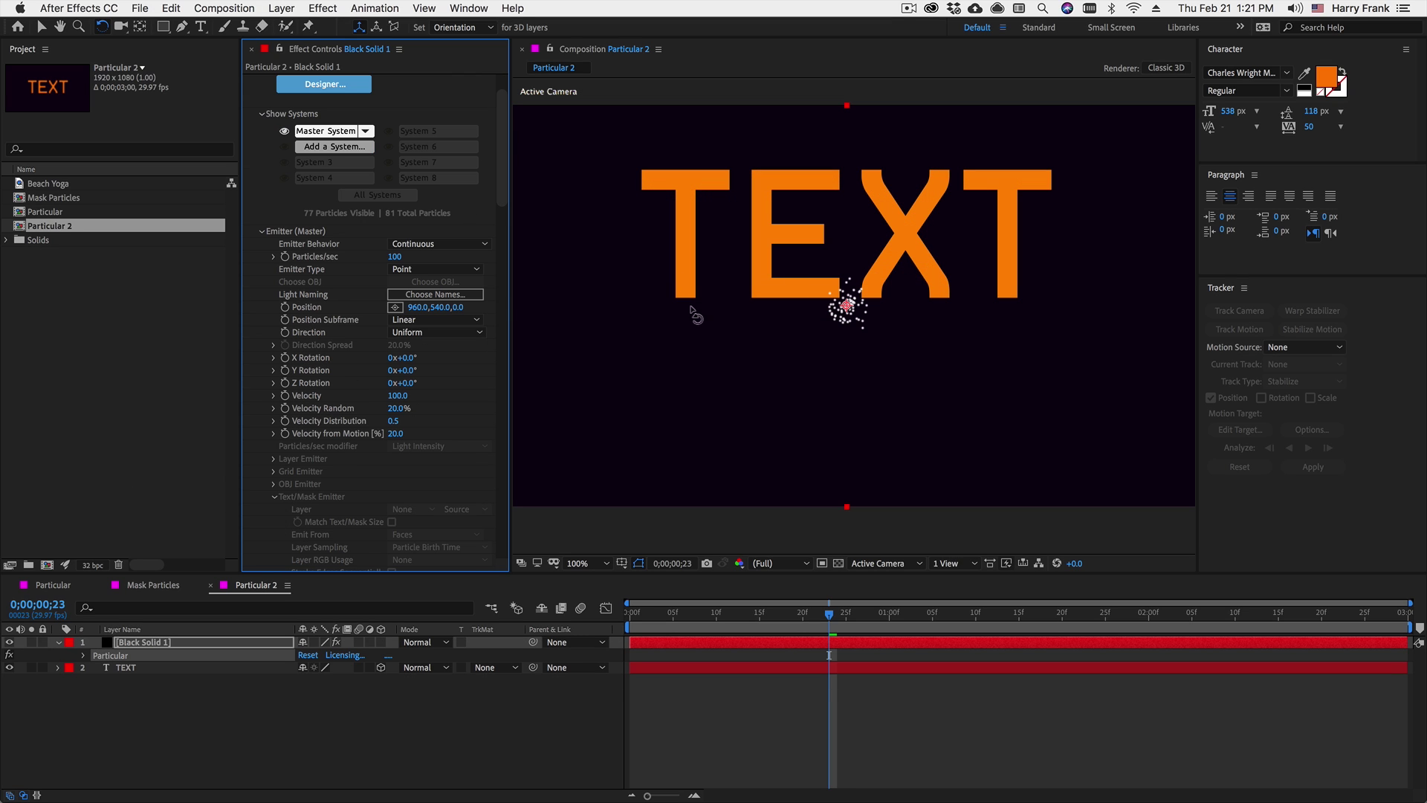
left_click(434, 269)
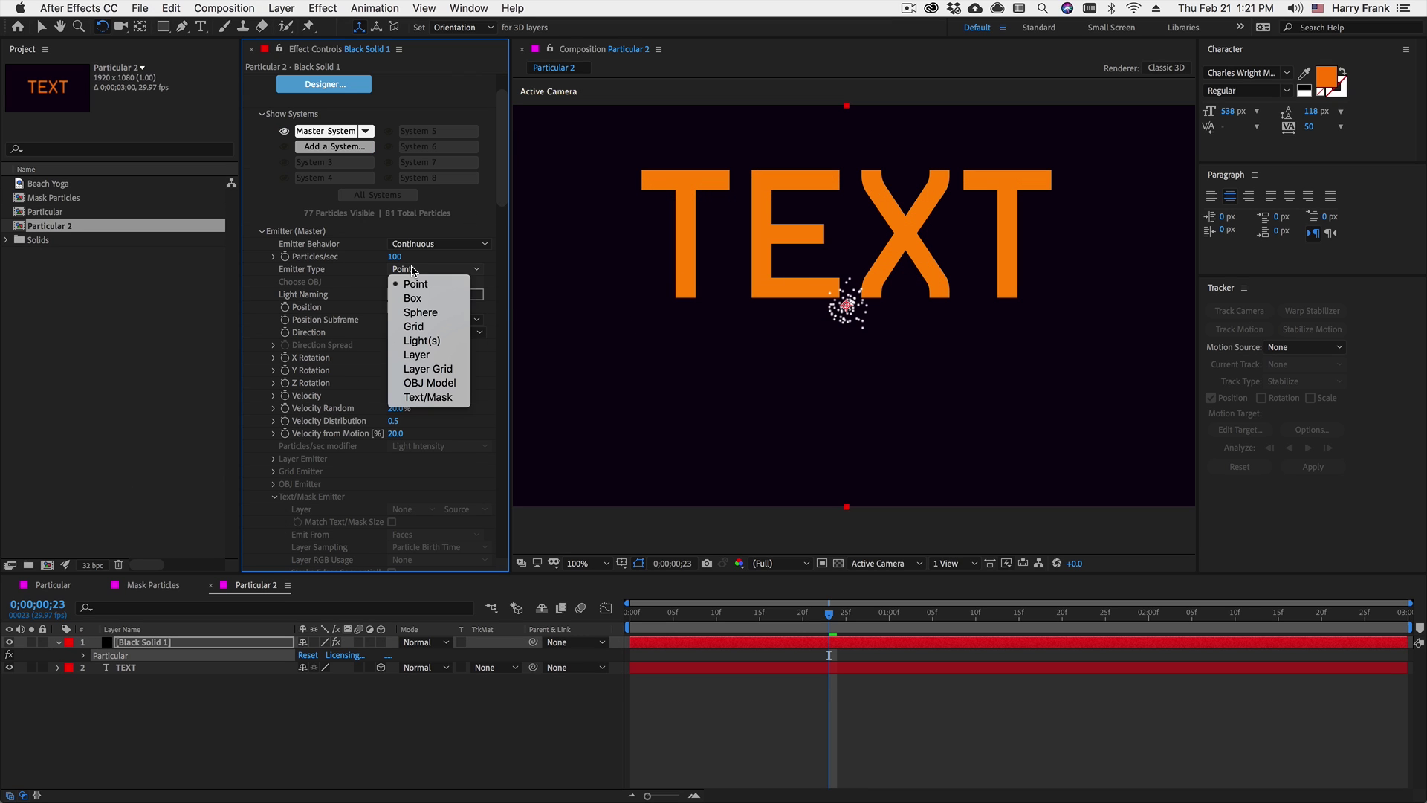
left_click(515, 199)
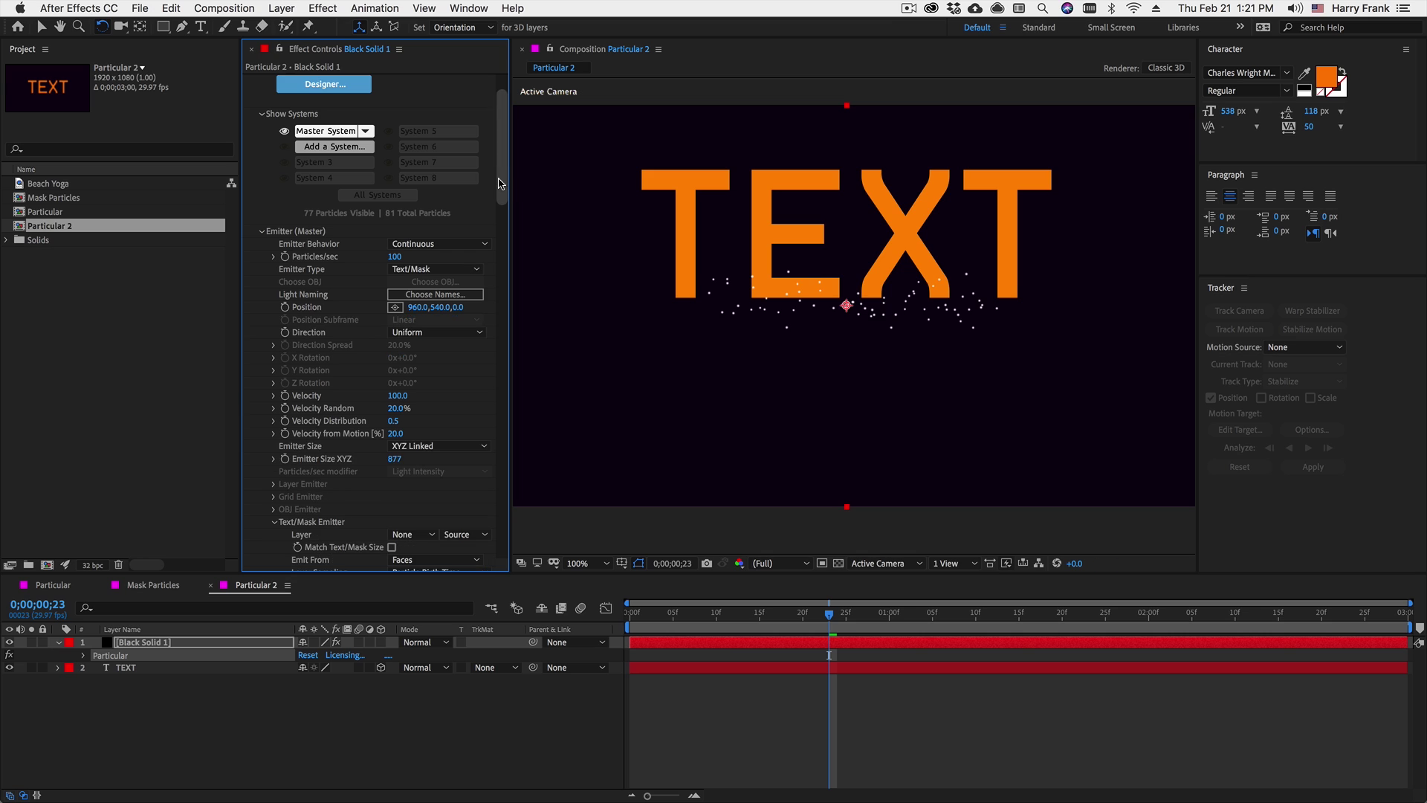
scroll(504, 196, "down", 2)
scroll(504, 196, "down", 3)
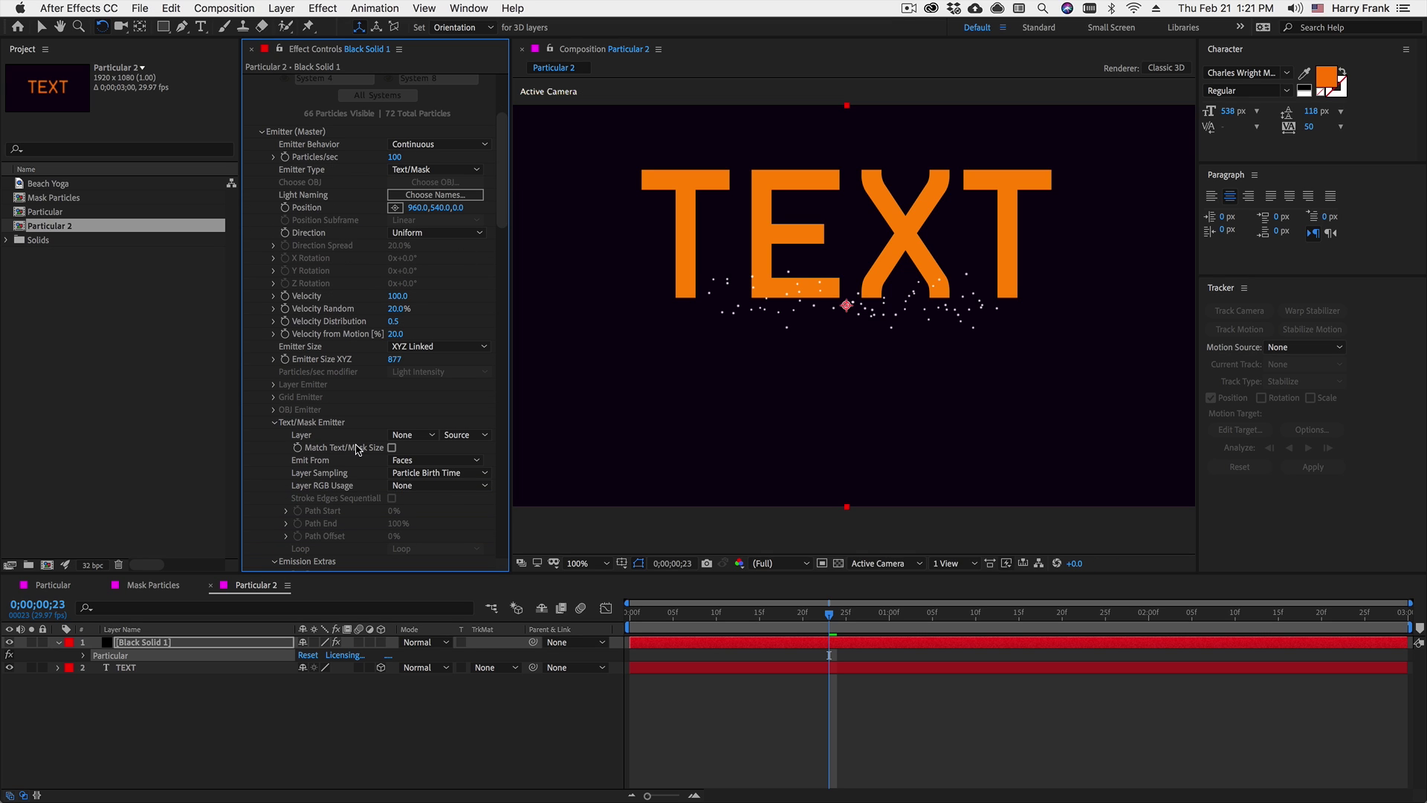
Emit from TEXT with Match Text/Mask Size on at 10000 particles/sec
left_click(414, 435)
left_click(432, 486)
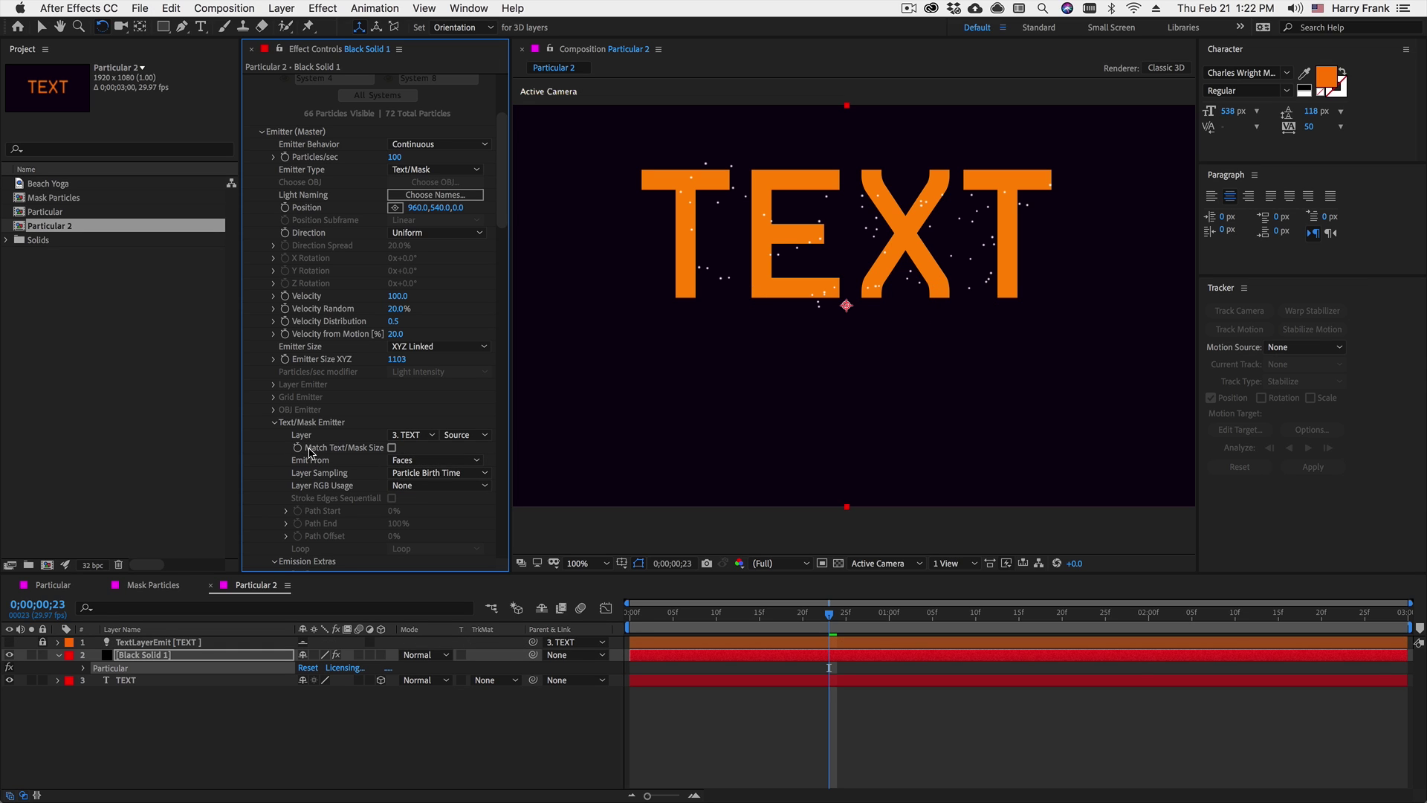
left_click(392, 448)
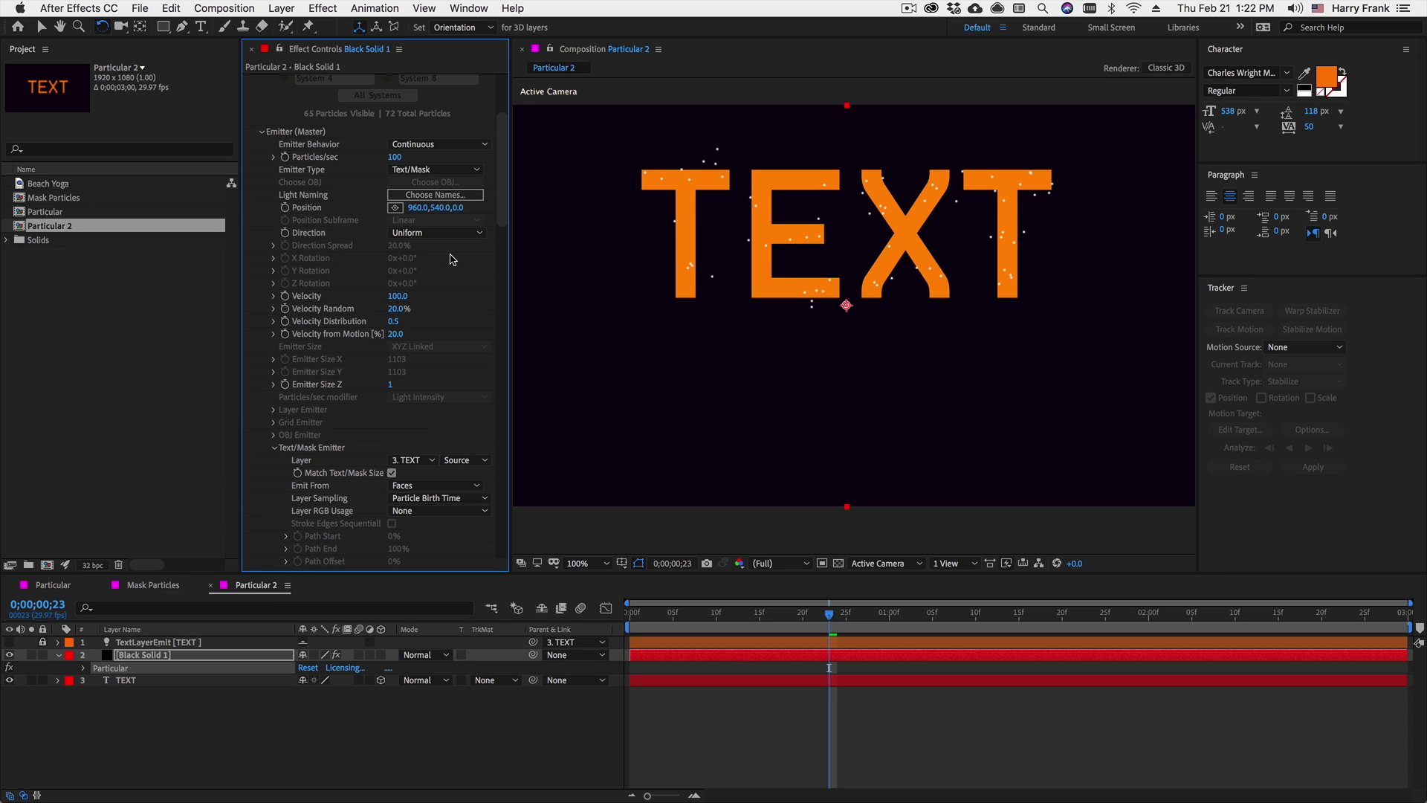
left_click(393, 157)
type("00")
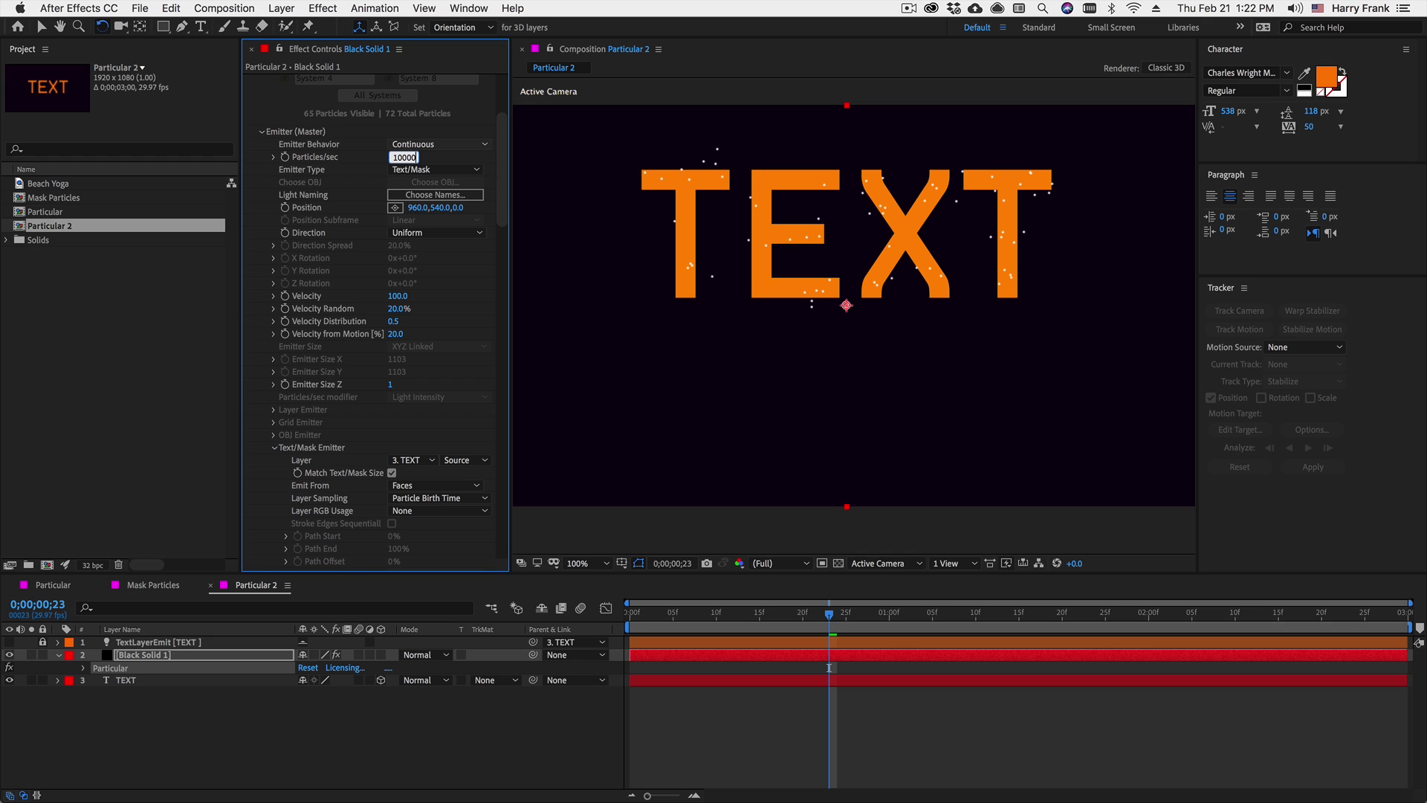
key("Return")
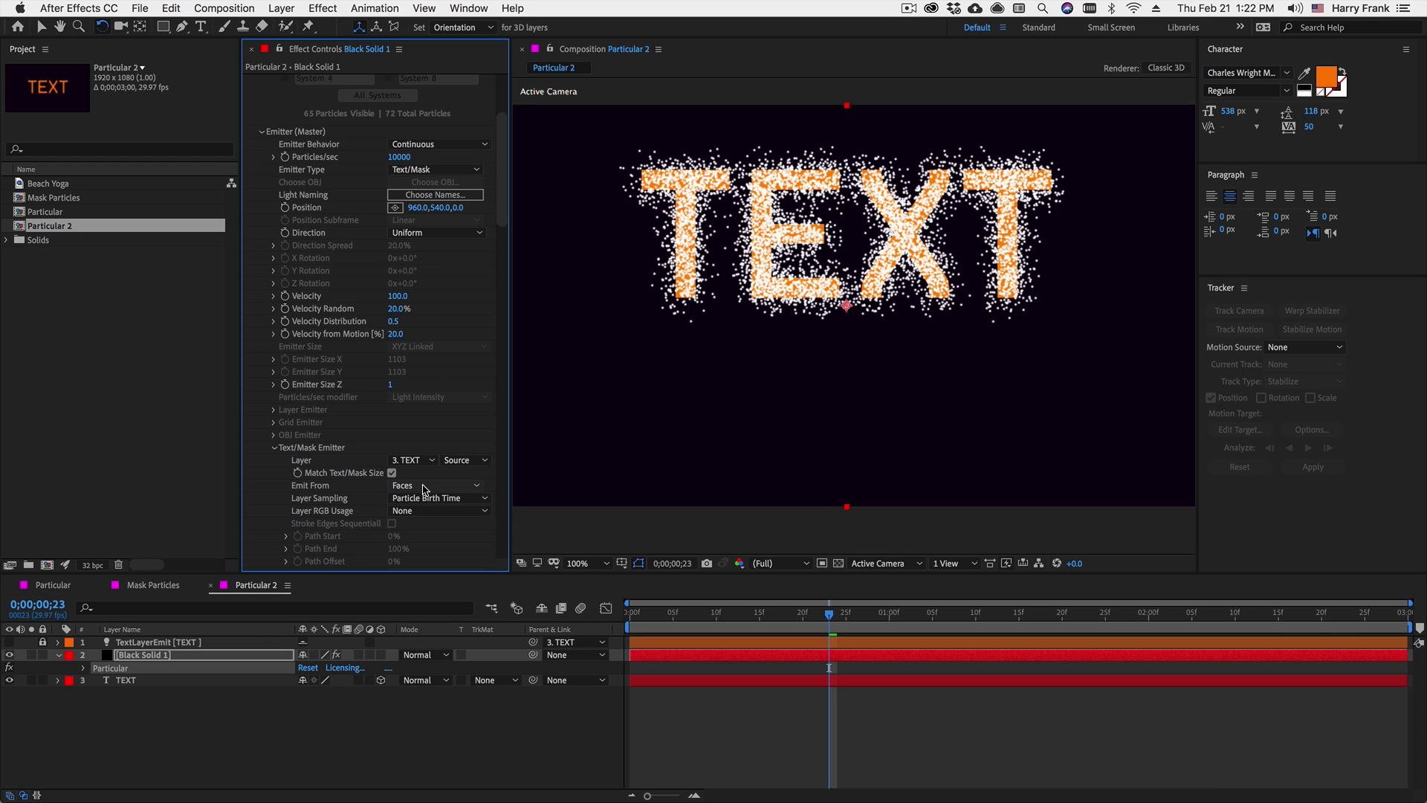
Emit from Edges, set Velocity to 10, then switch Emit From to Faces
left_click(419, 486)
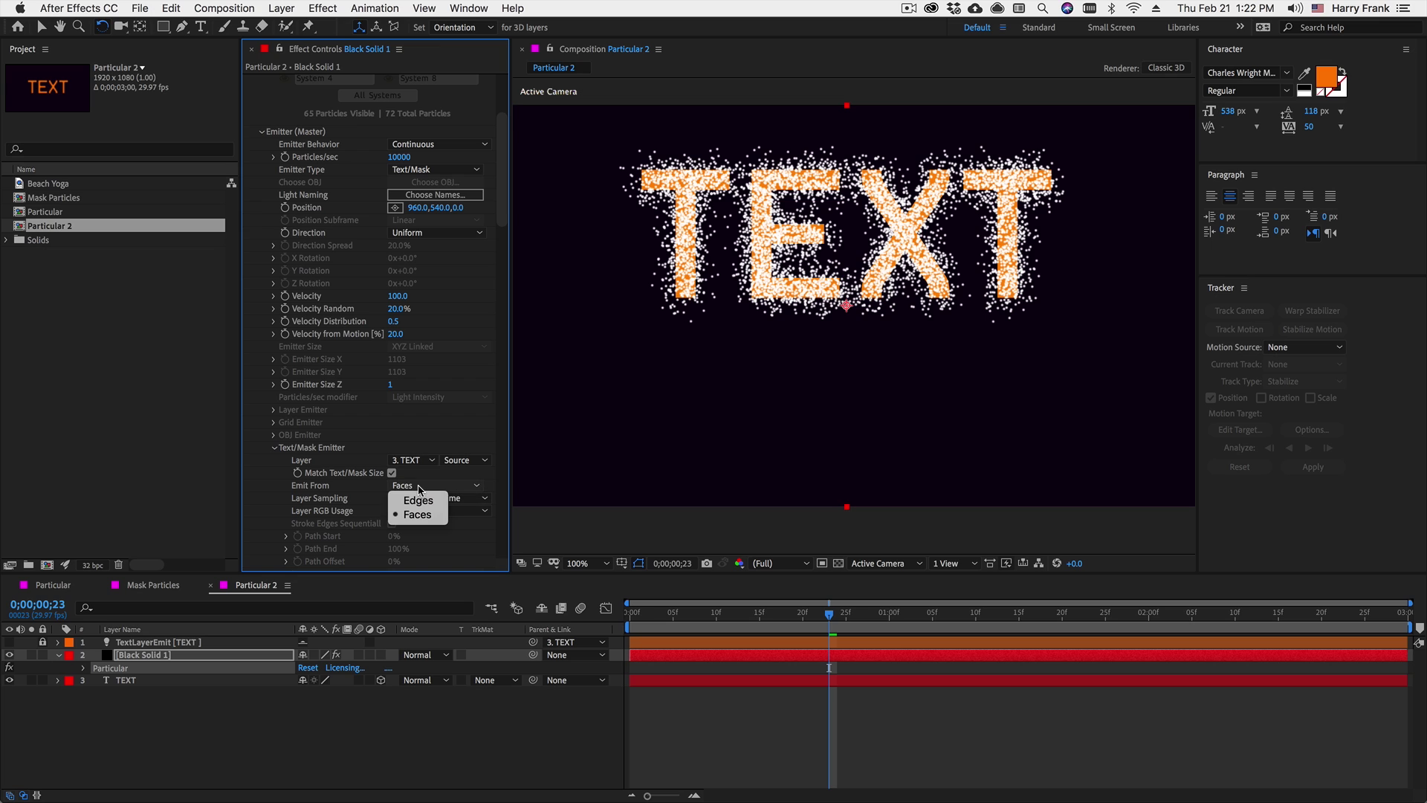
left_click(418, 500)
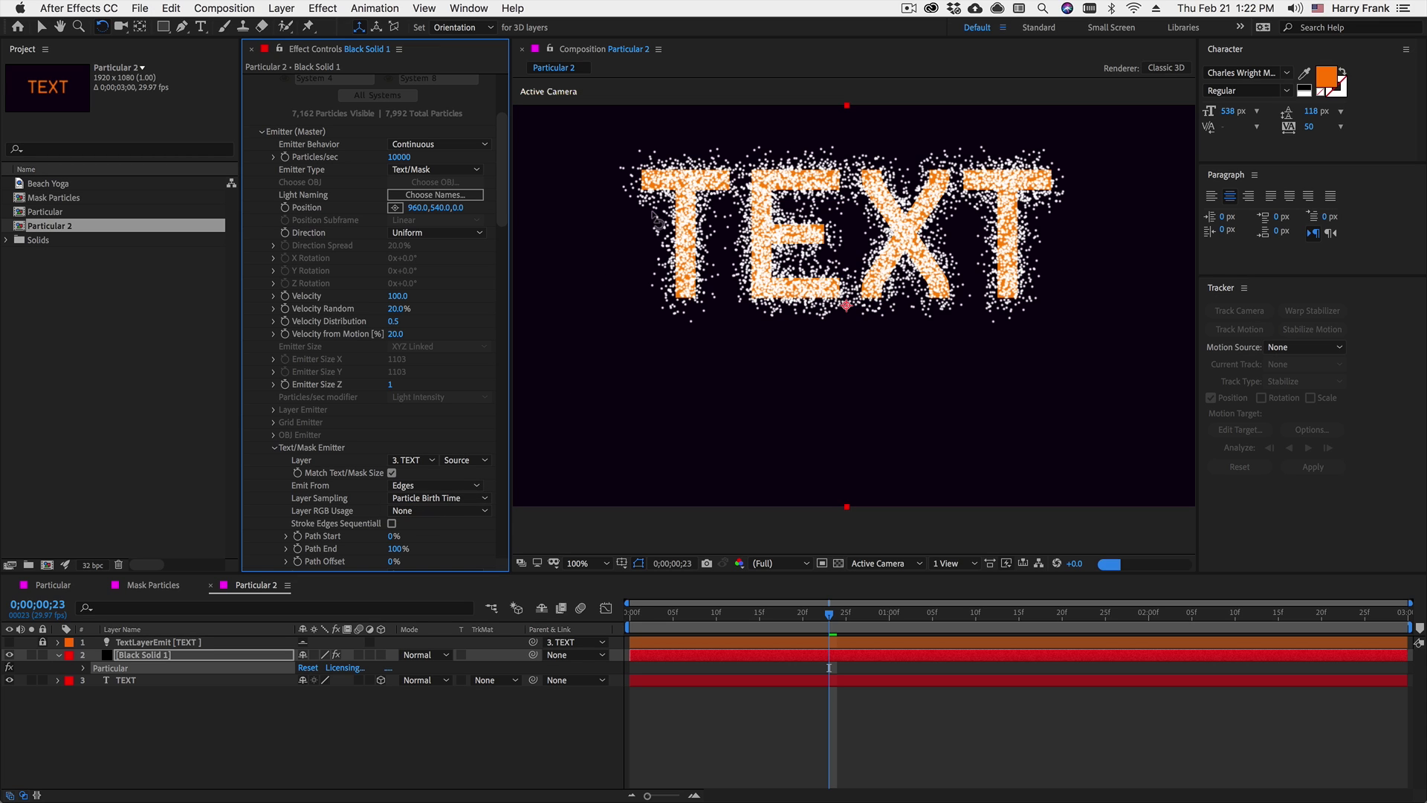
left_click(398, 297)
type("10")
key("Return")
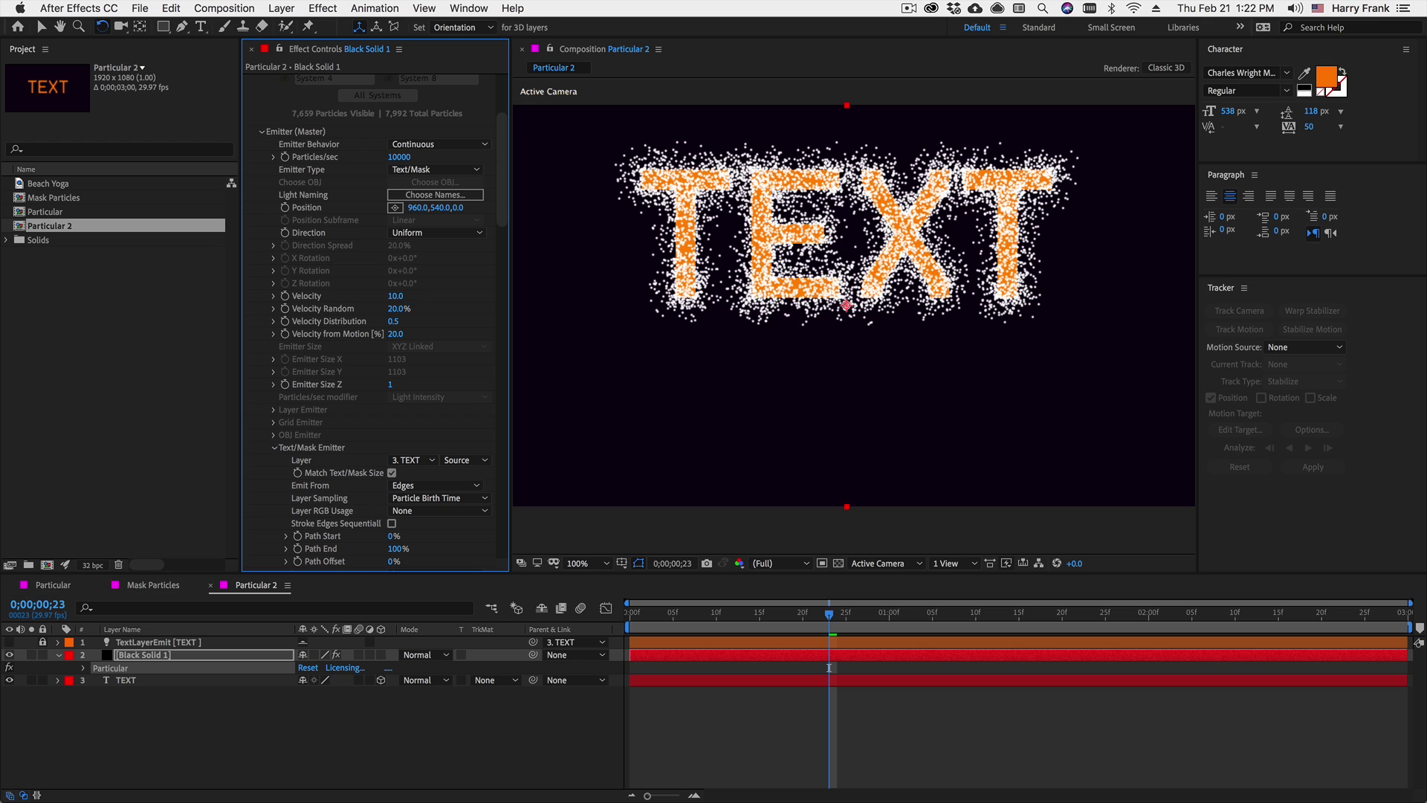
left_click(411, 487)
left_click(419, 516)
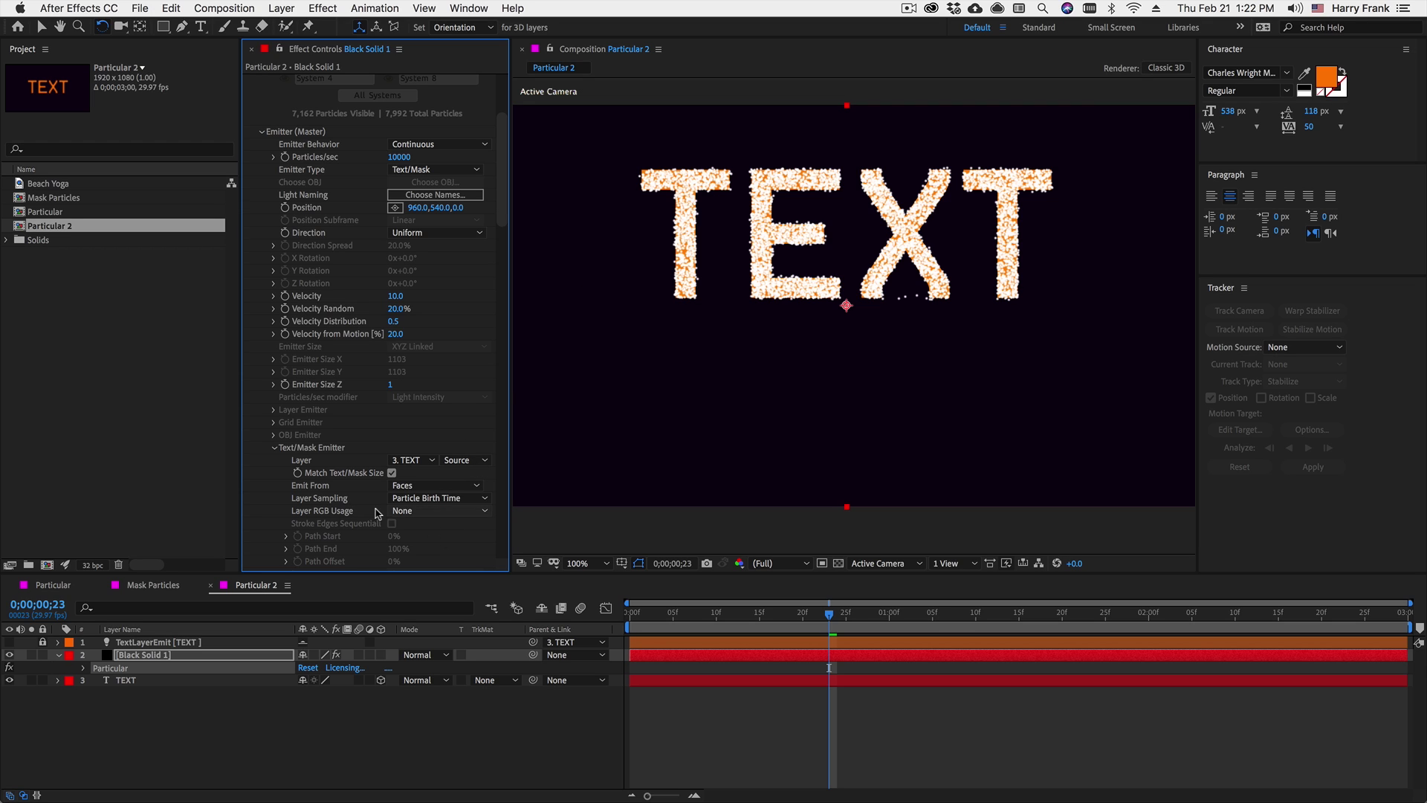
Hide the TEXT layer and set Layer RGB Usage to None
left_click(422, 514)
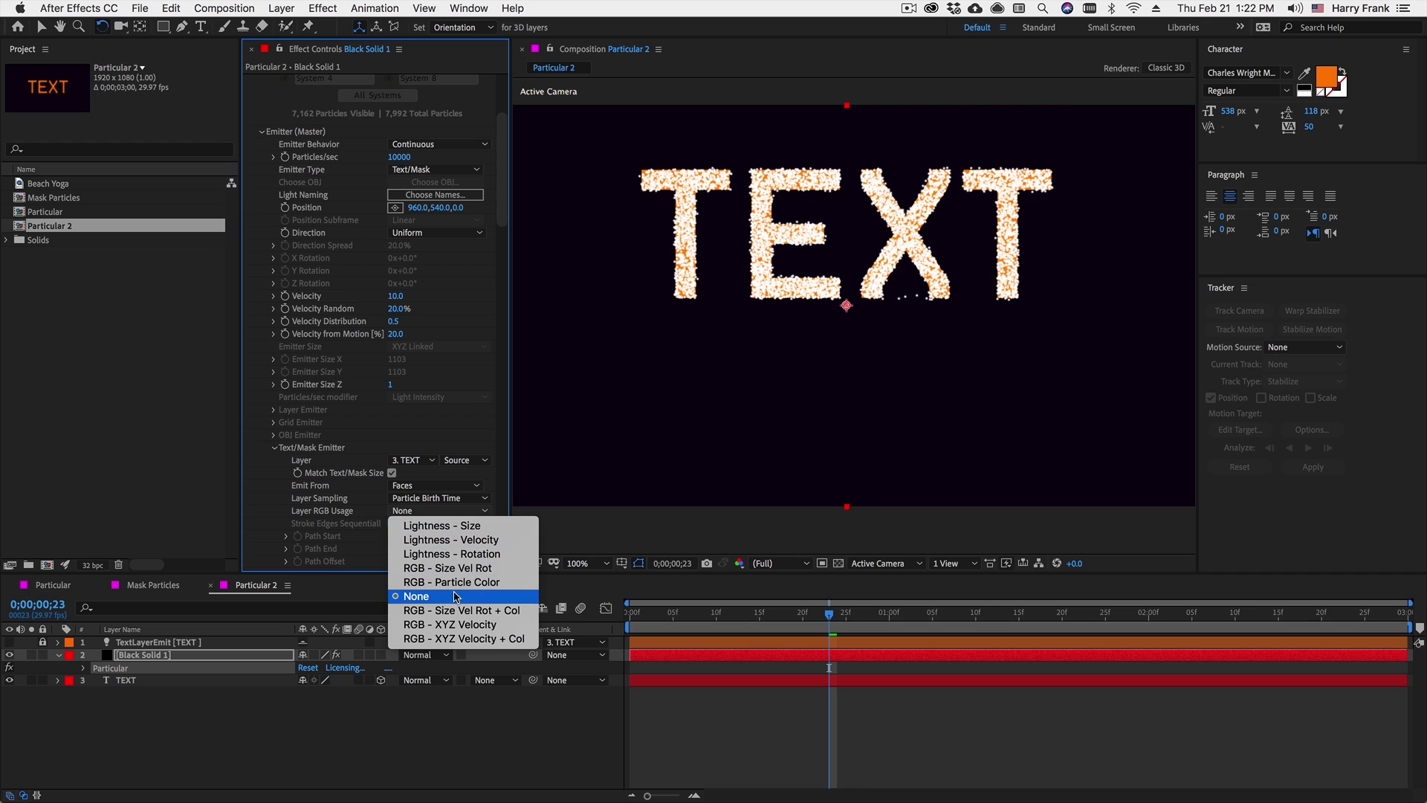
left_click(492, 582)
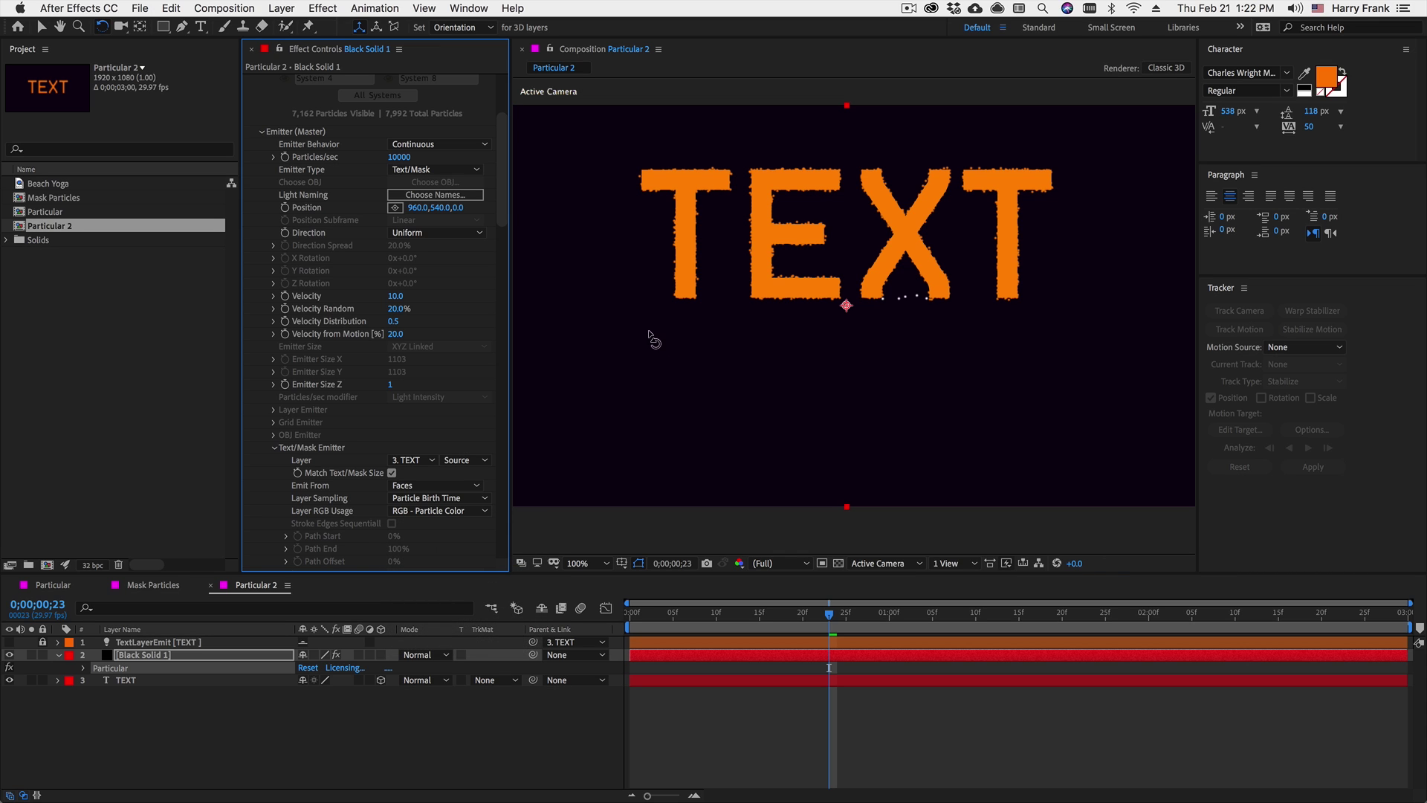
left_click(11, 680)
left_click(12, 682)
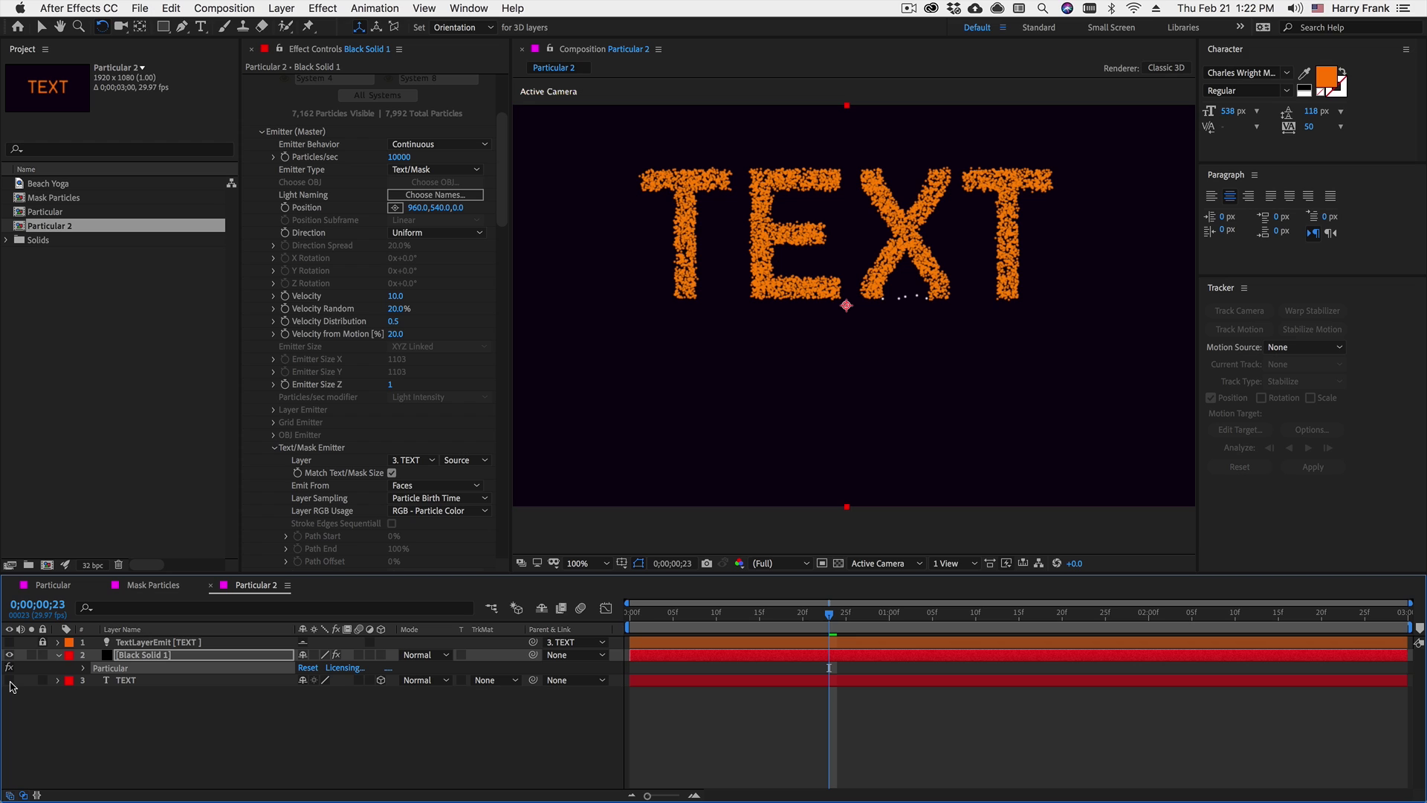
left_click(422, 510)
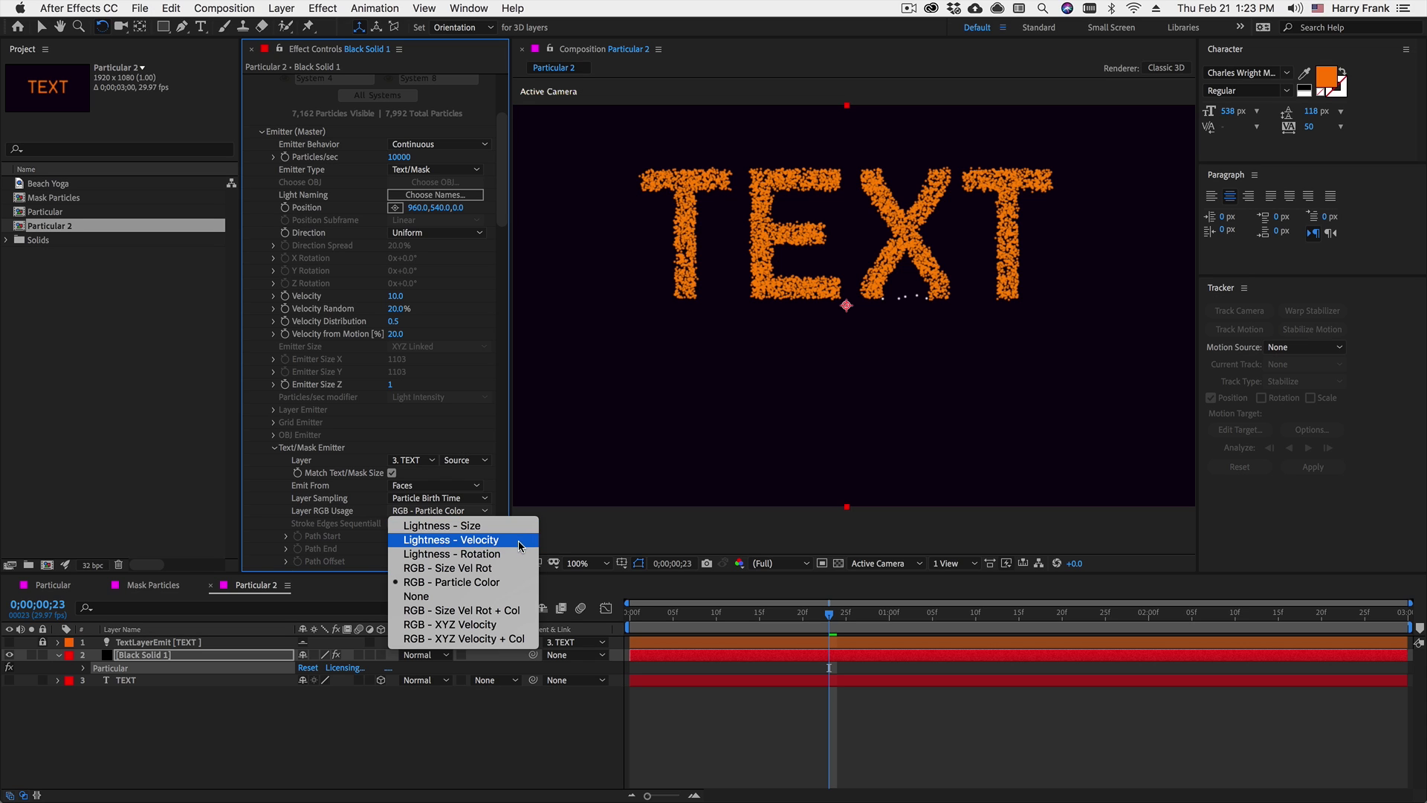
left_click(415, 596)
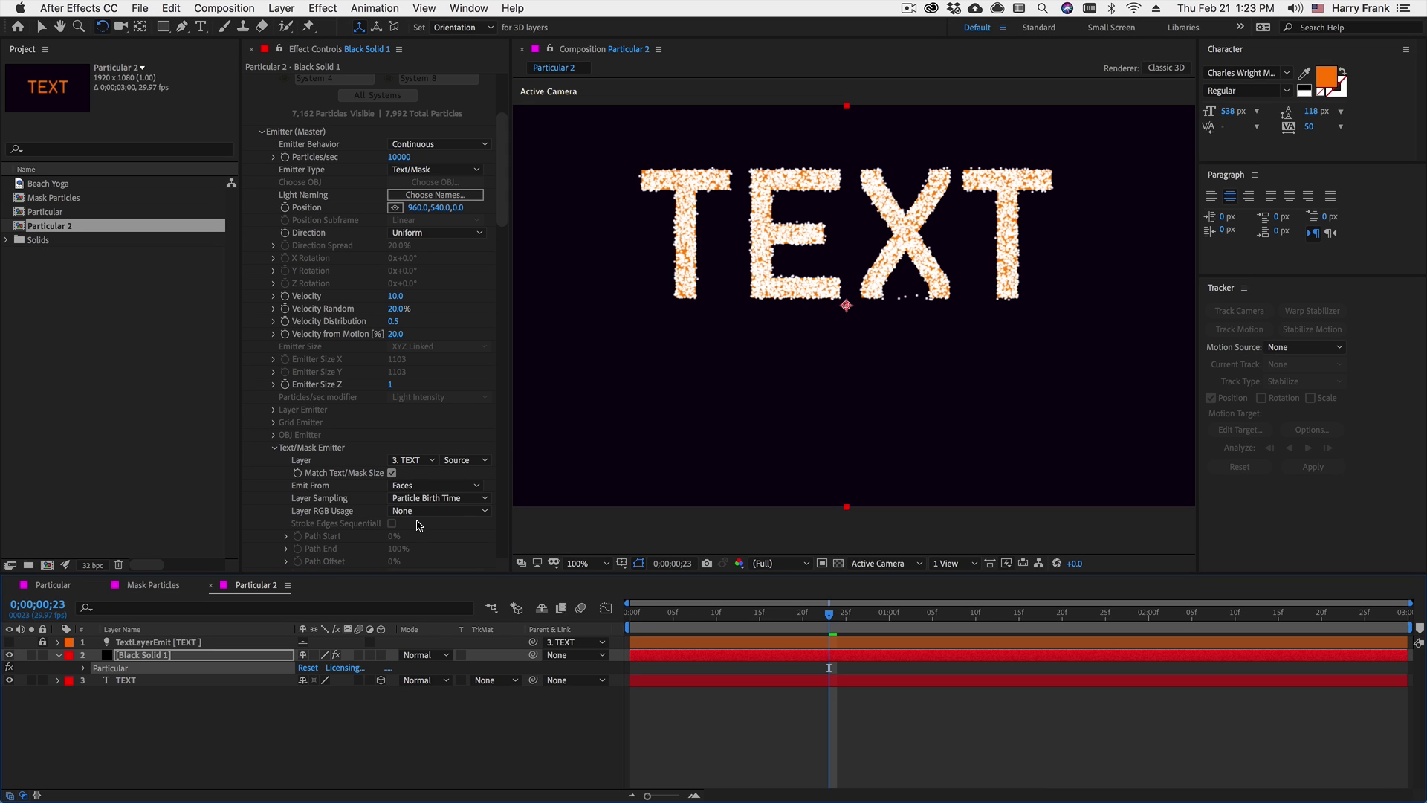
scroll(435, 486, "down", 3)
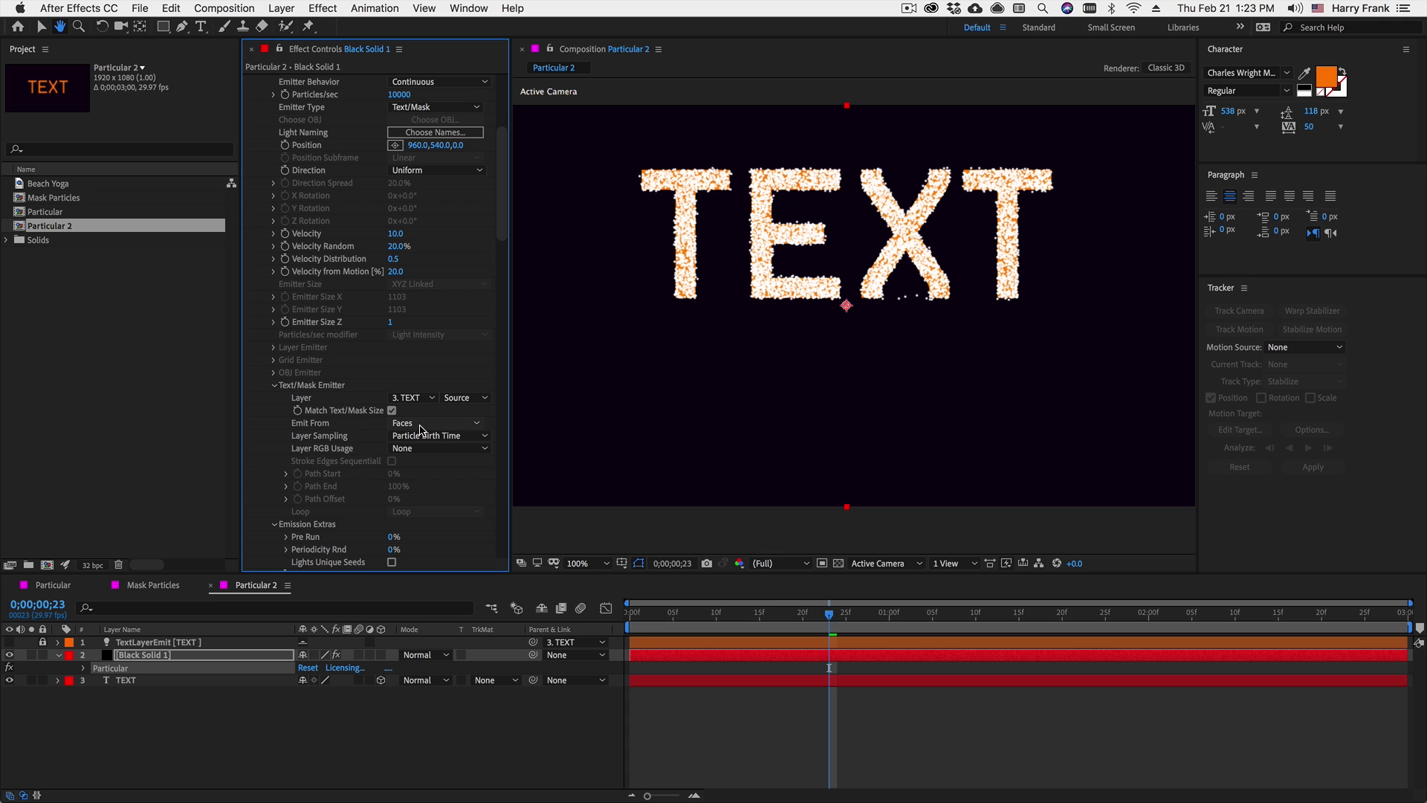
Set Emit From to Edges and Path End to 50
left_click(421, 428)
left_click(436, 443)
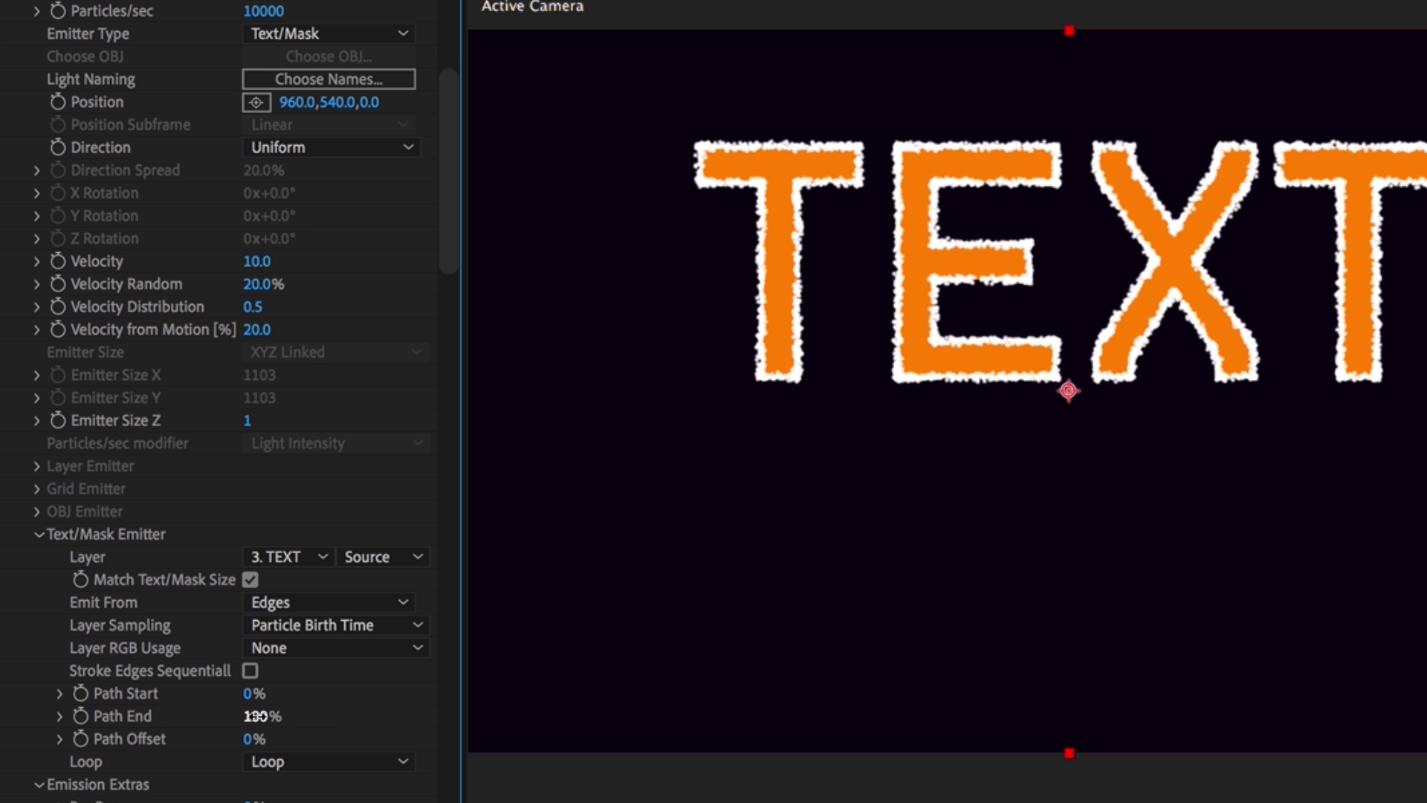
left_click(256, 716)
type("50")
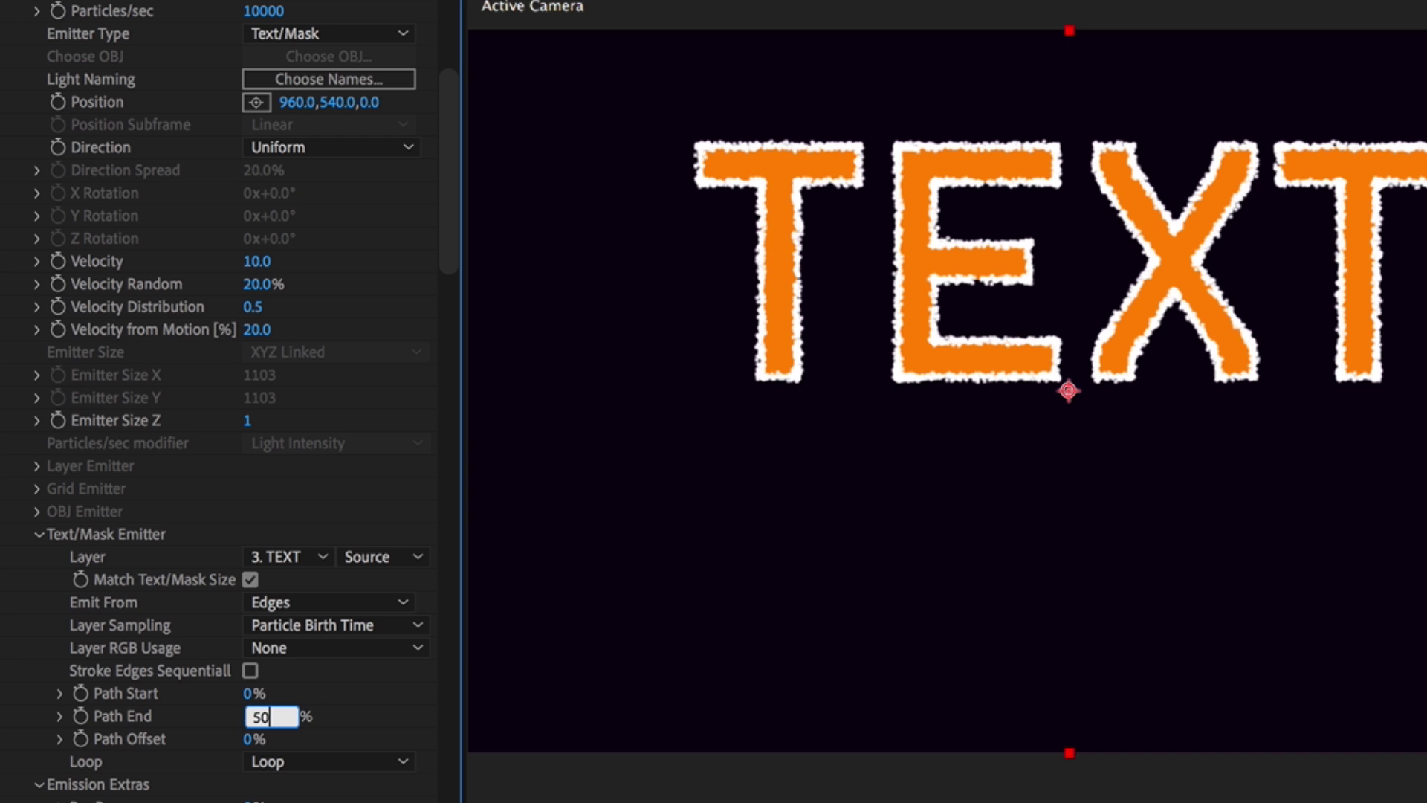
key("Return")
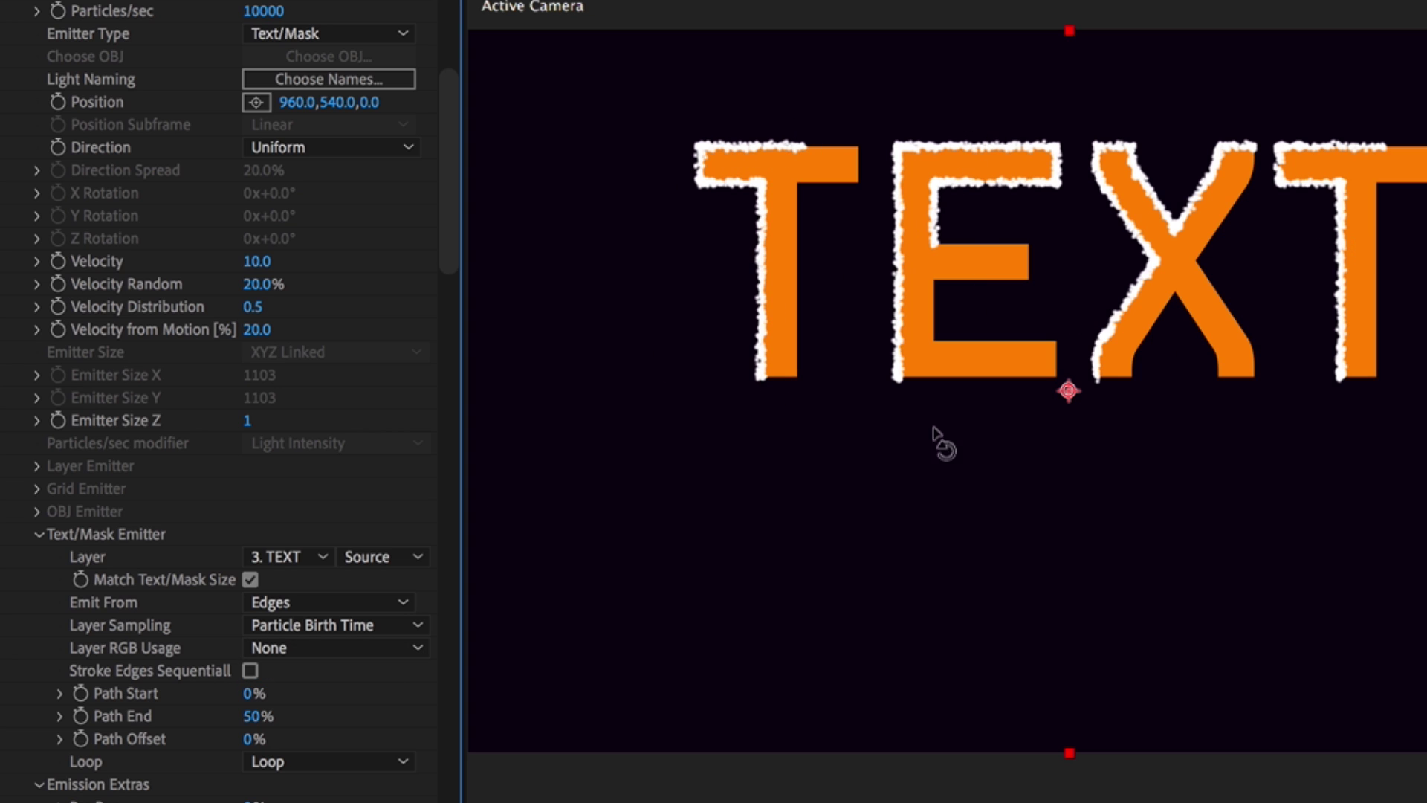
Turn on Stroke Edges Sequential, adjust Path Offset, and set Loop to Once
left_click(250, 669)
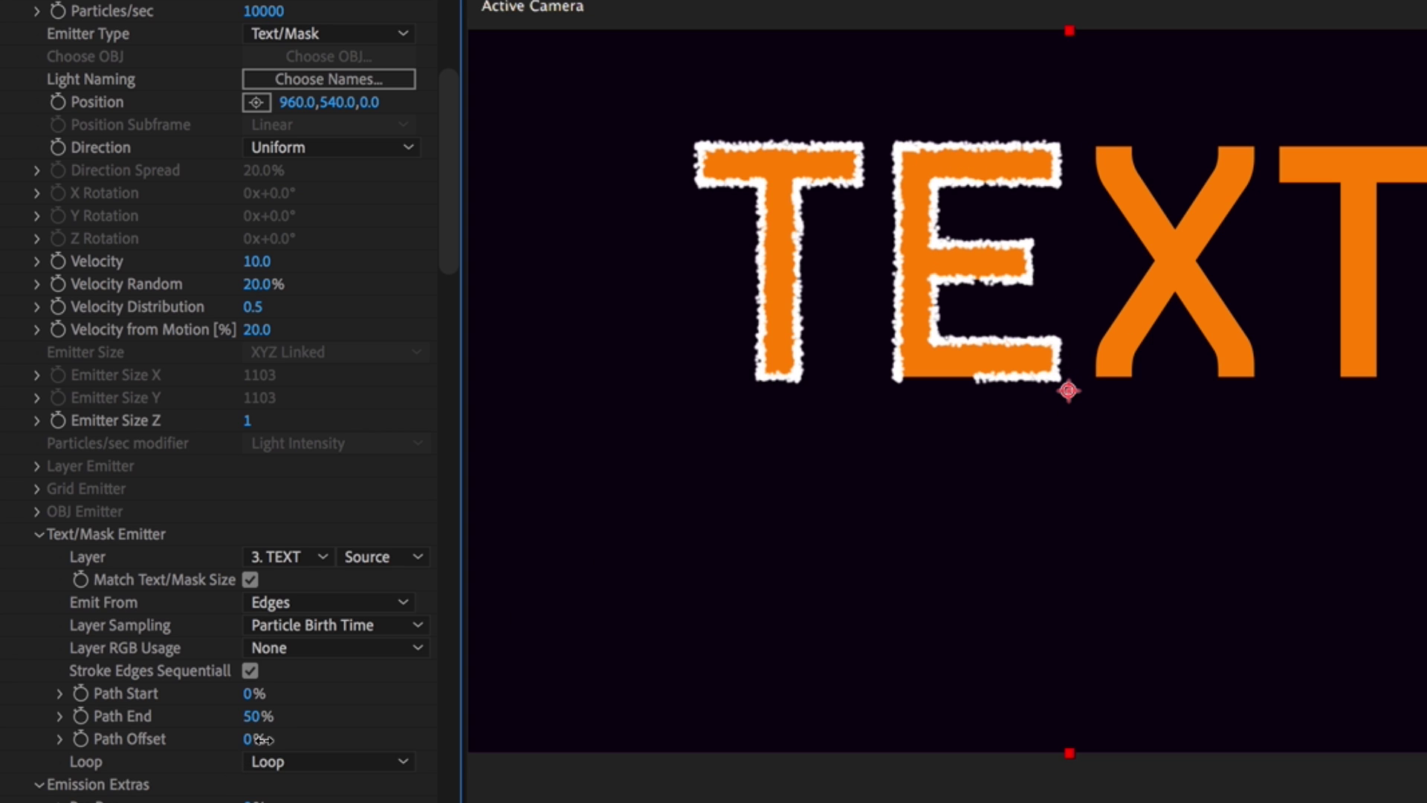
left_click_drag(250, 739, 398, 755)
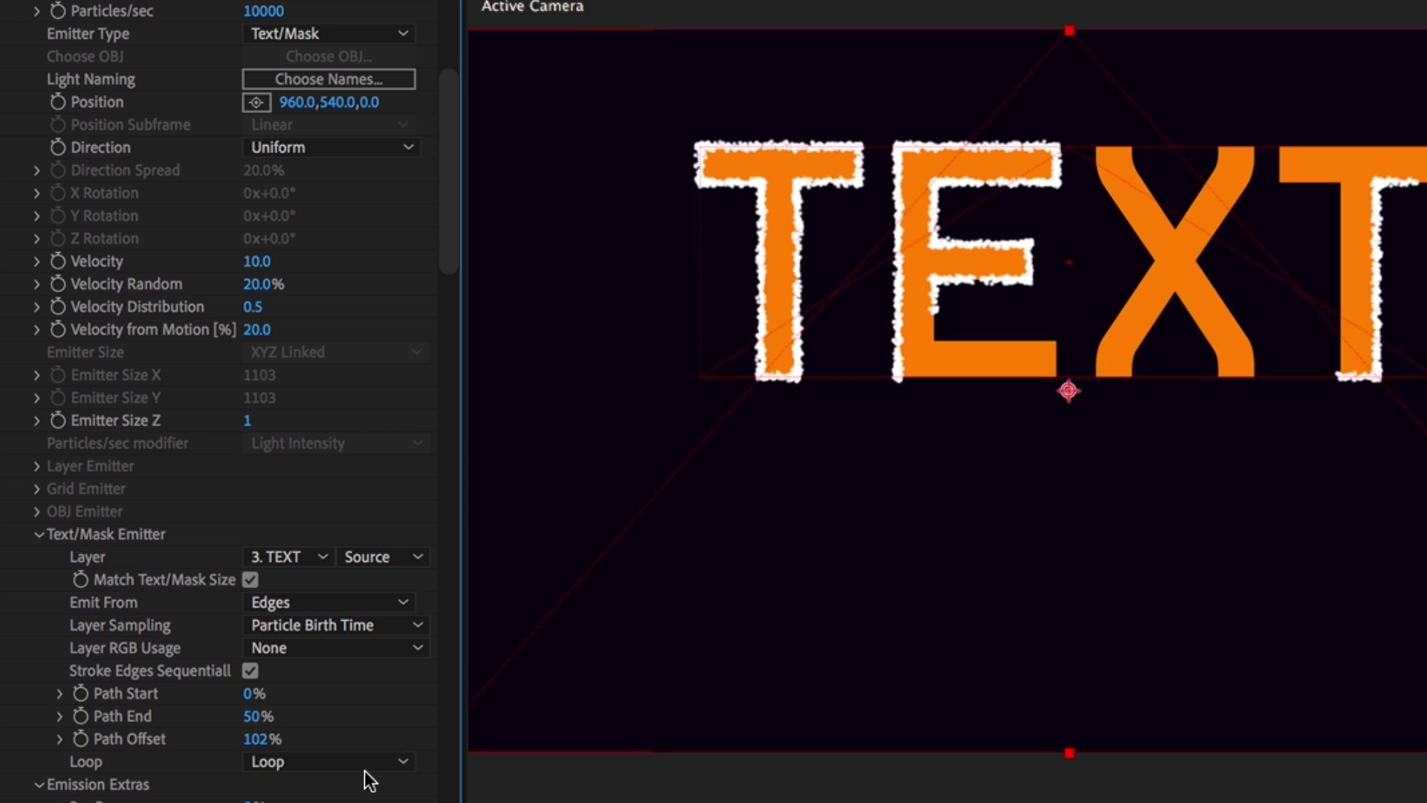
left_click(367, 767)
left_click(279, 787)
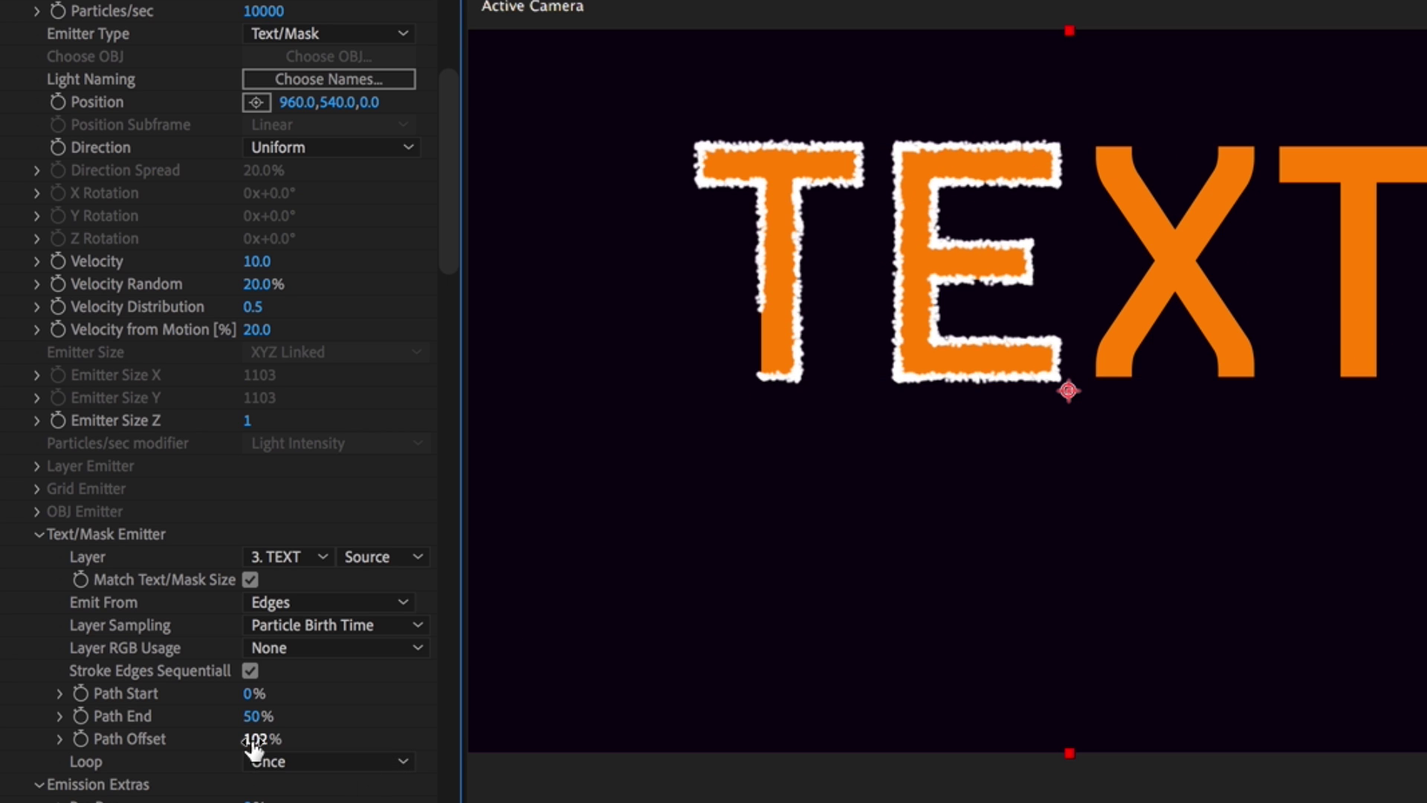
mouse_move(280, 745)
left_mouse_down()
mouse_move(324, 749)
mouse_move(259, 743)
left_mouse_up()
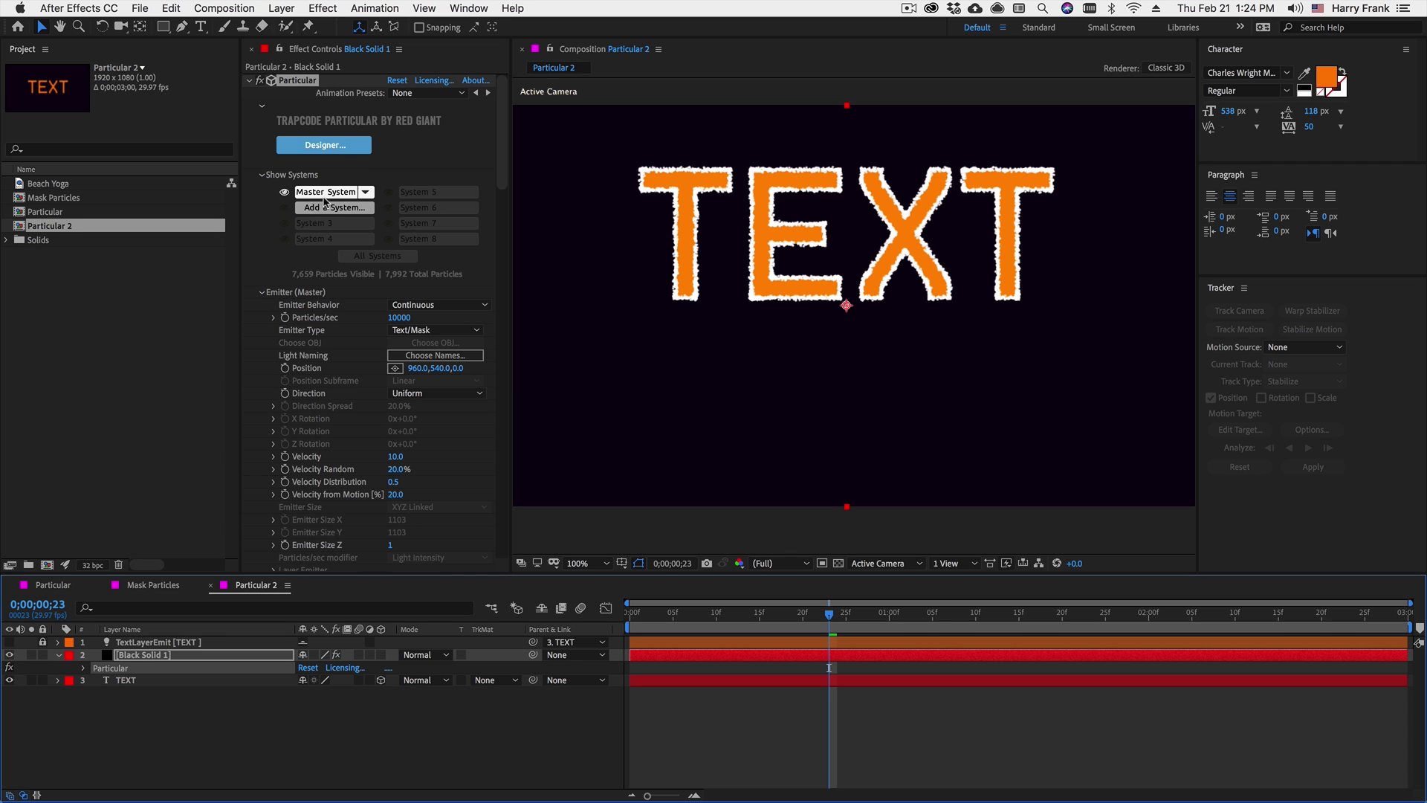
Launch Particular Designer on the master system emitting from the TEXT layer
left_click(329, 156)
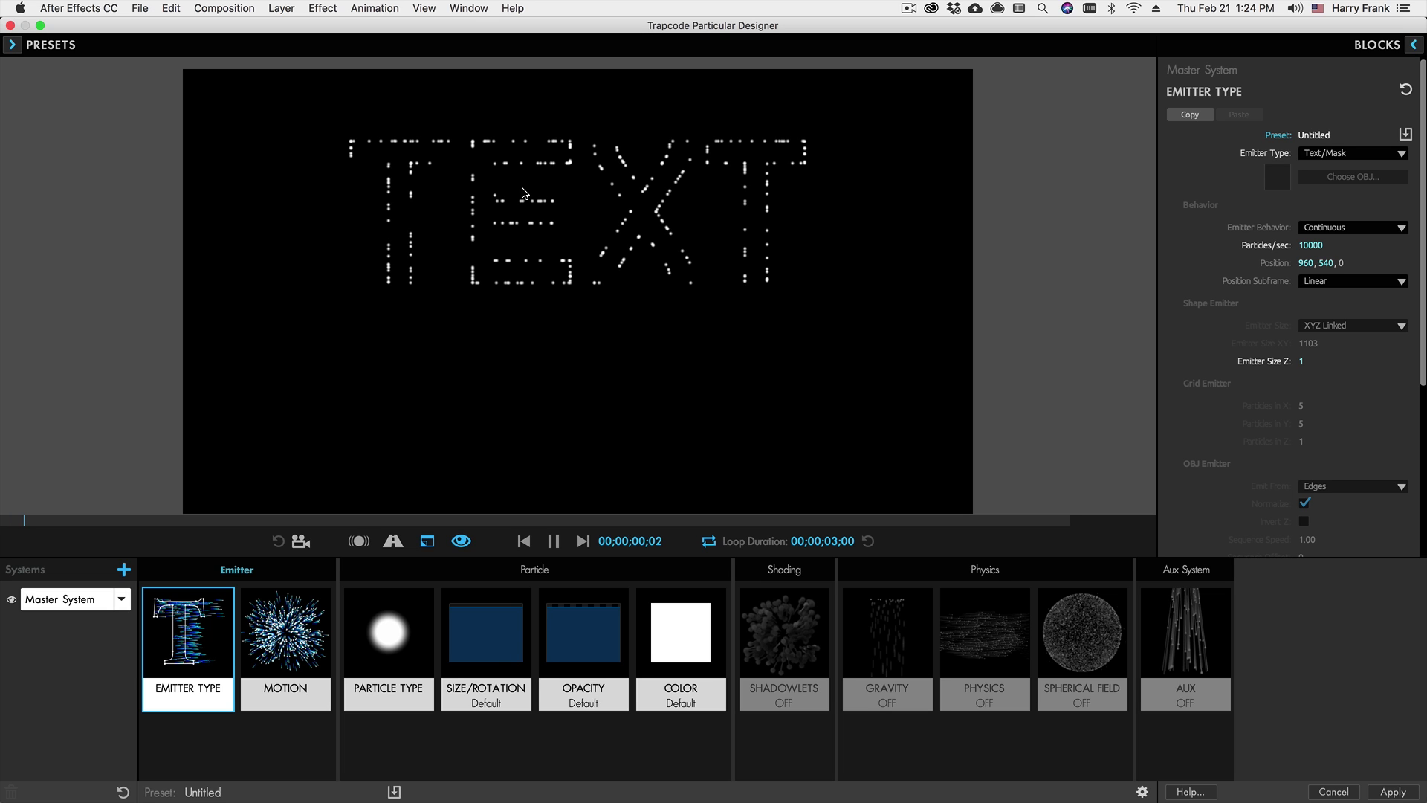
Pause the preview and add System 2 alongside the master system
left_click(175, 582)
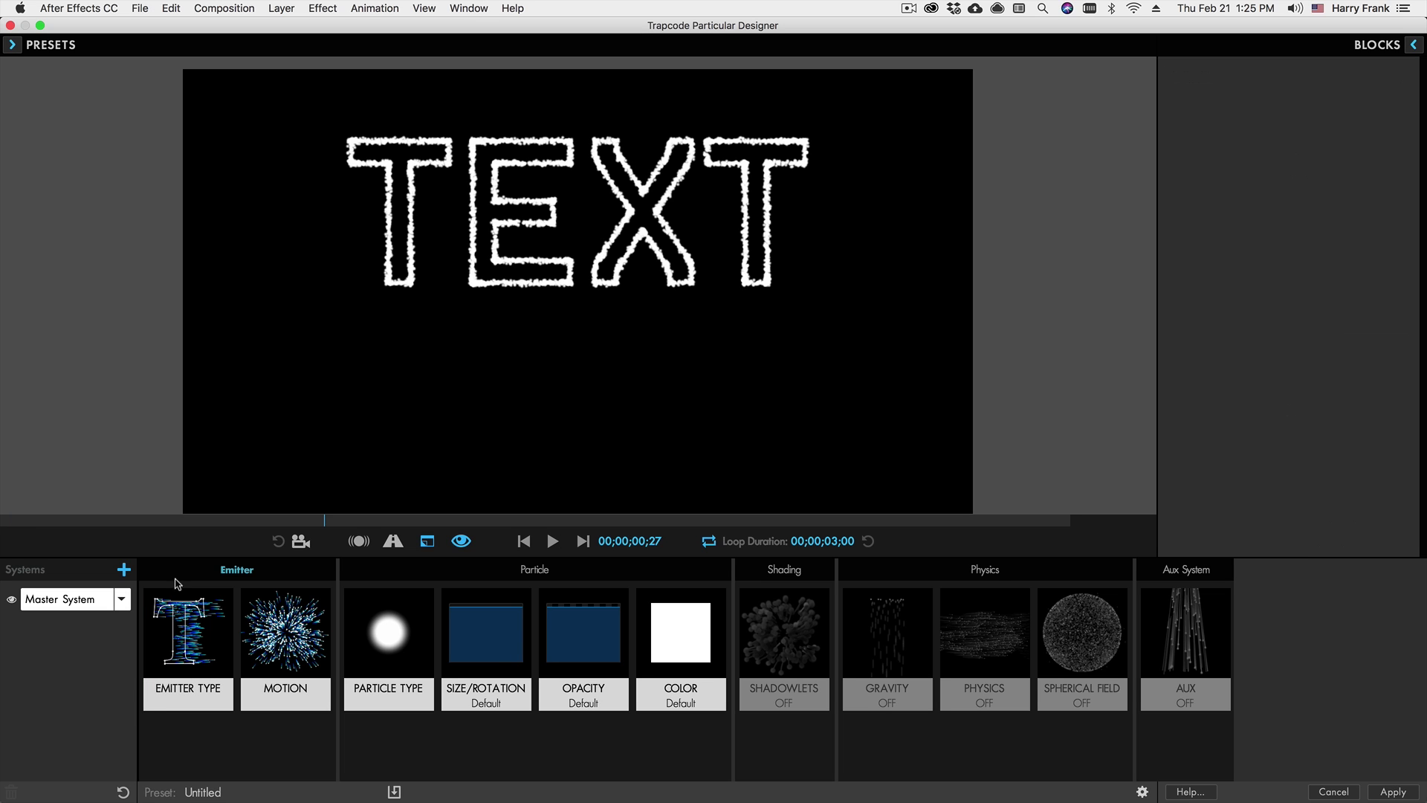
left_click(113, 607)
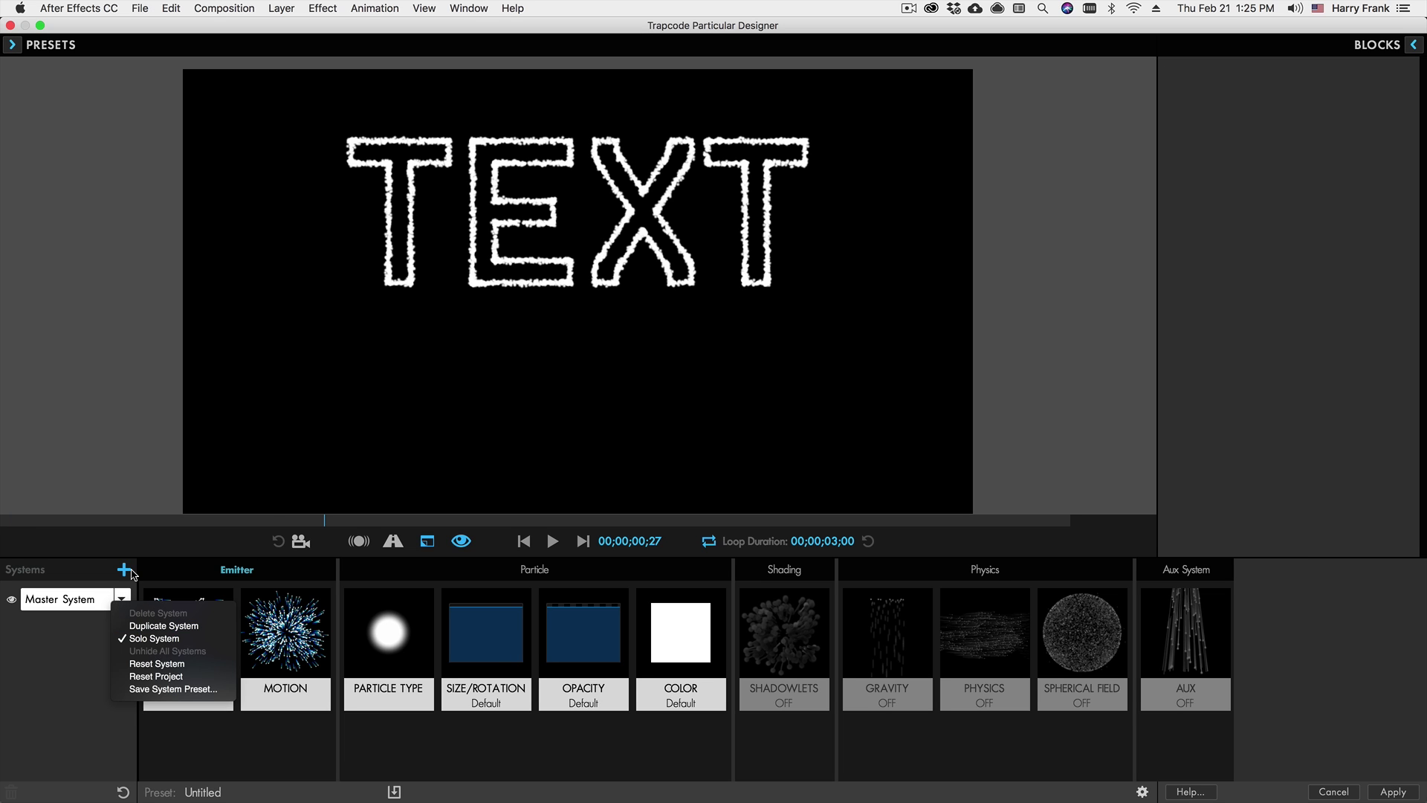
left_click(130, 573)
left_click(126, 571)
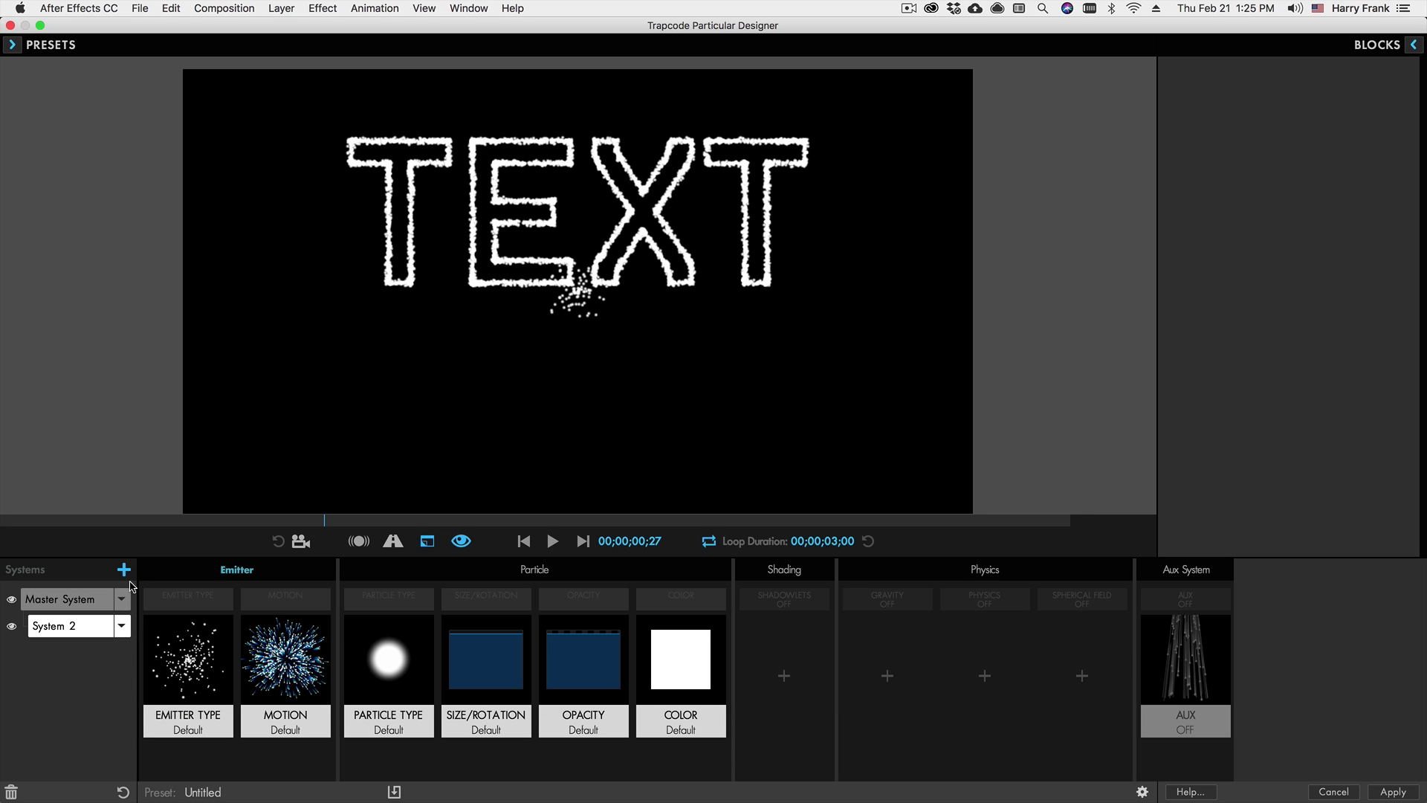
Set System 2's emitter type to Text/Mask with Use Master Layer enabled
left_click(179, 658)
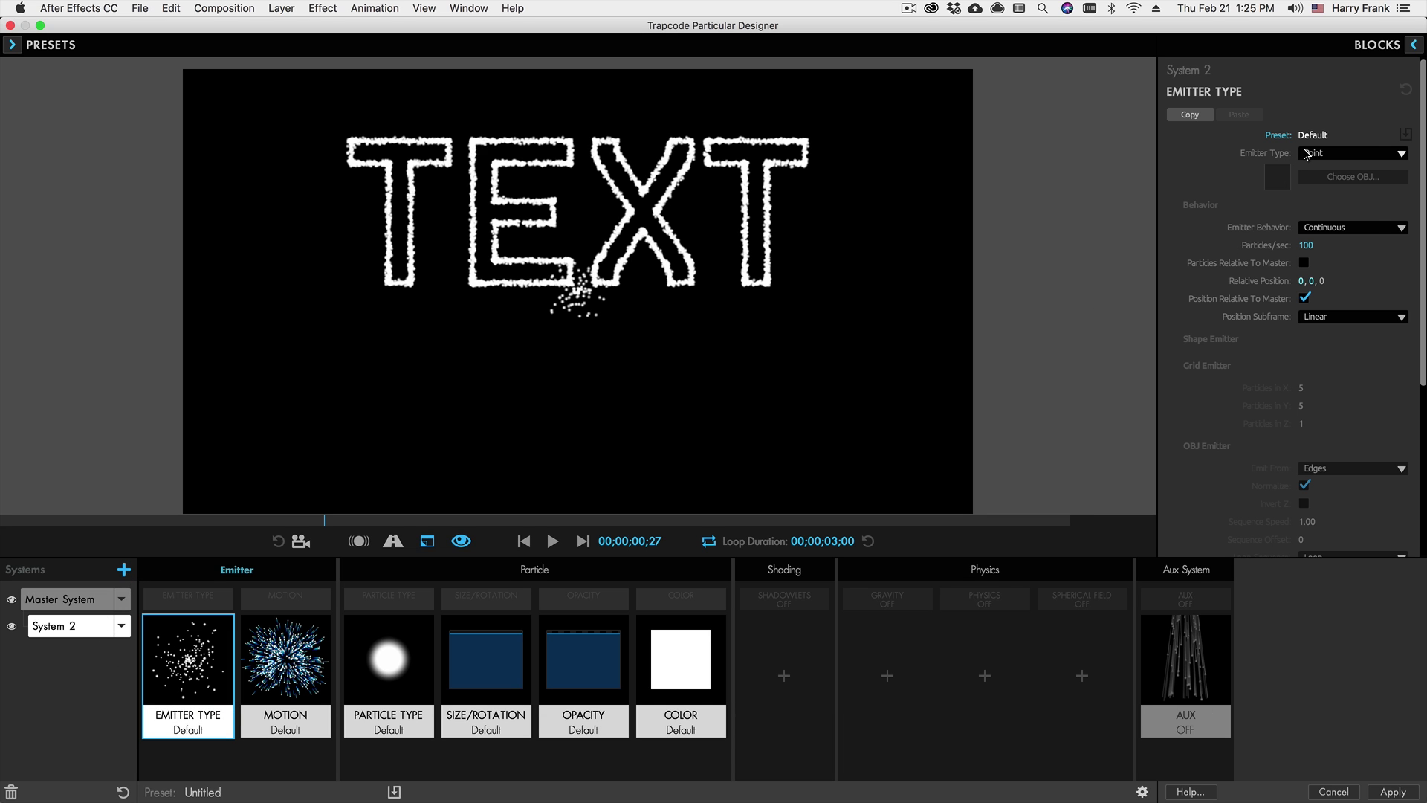
left_click(1304, 155)
left_click(1326, 266)
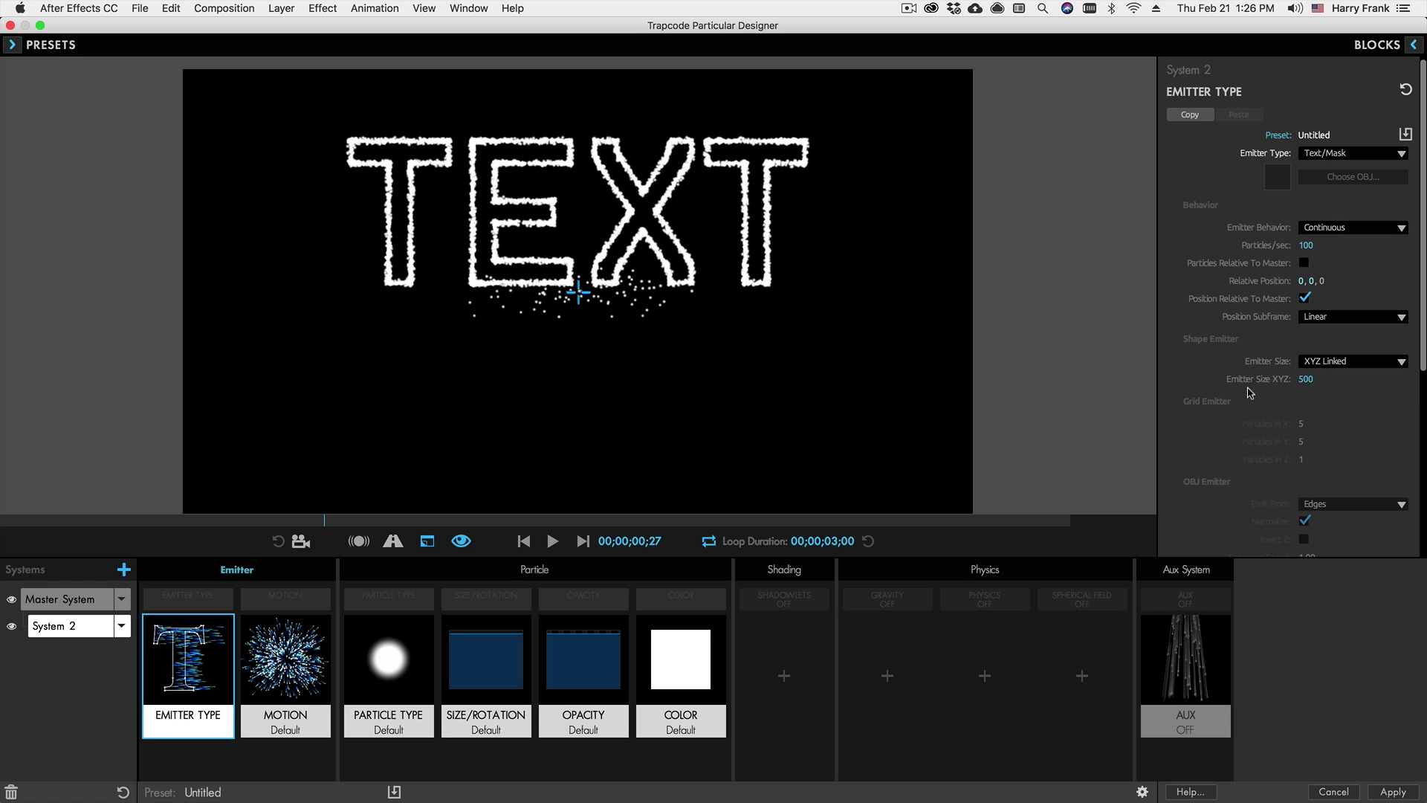
scroll(1309, 419, "down", 3)
scroll(1318, 424, "down", 2)
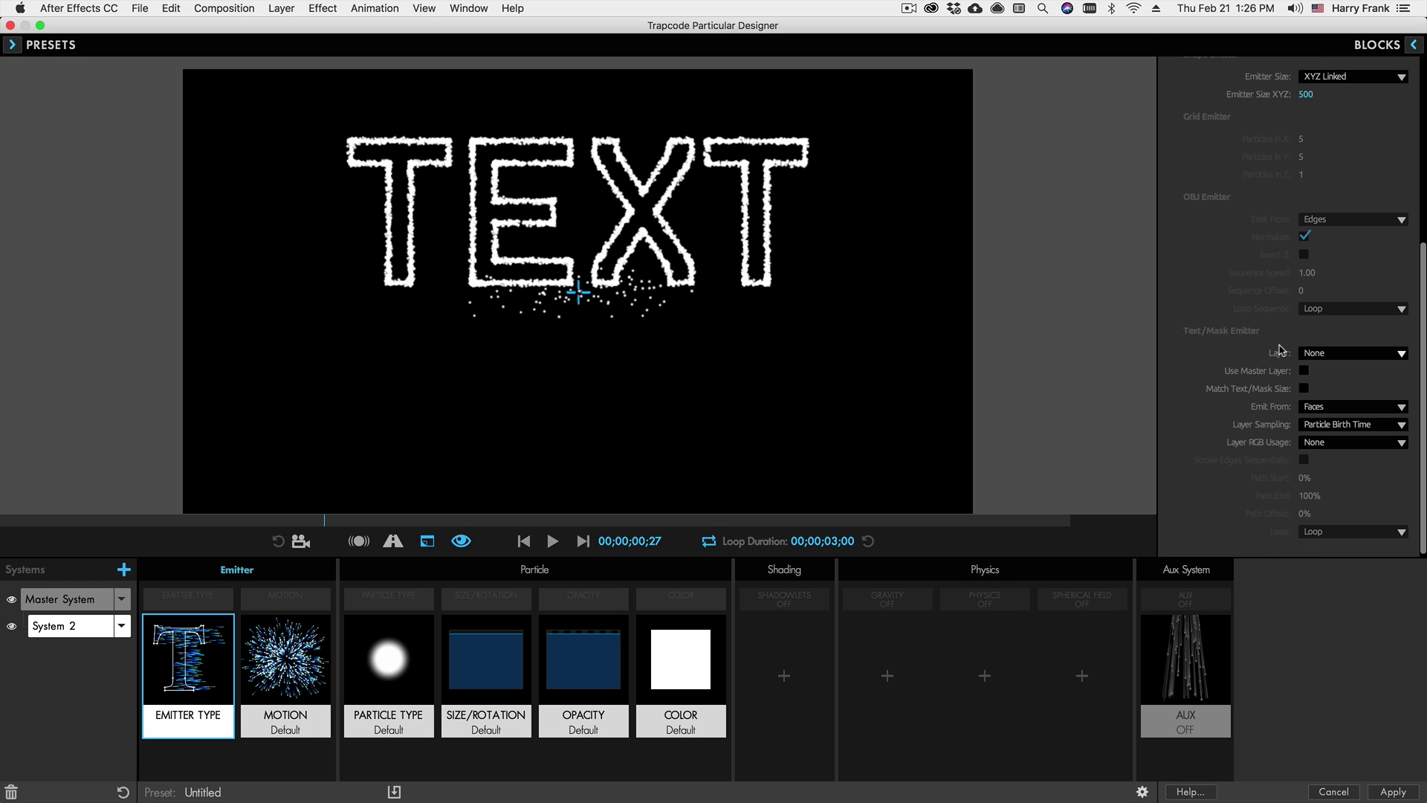
left_click(1327, 357)
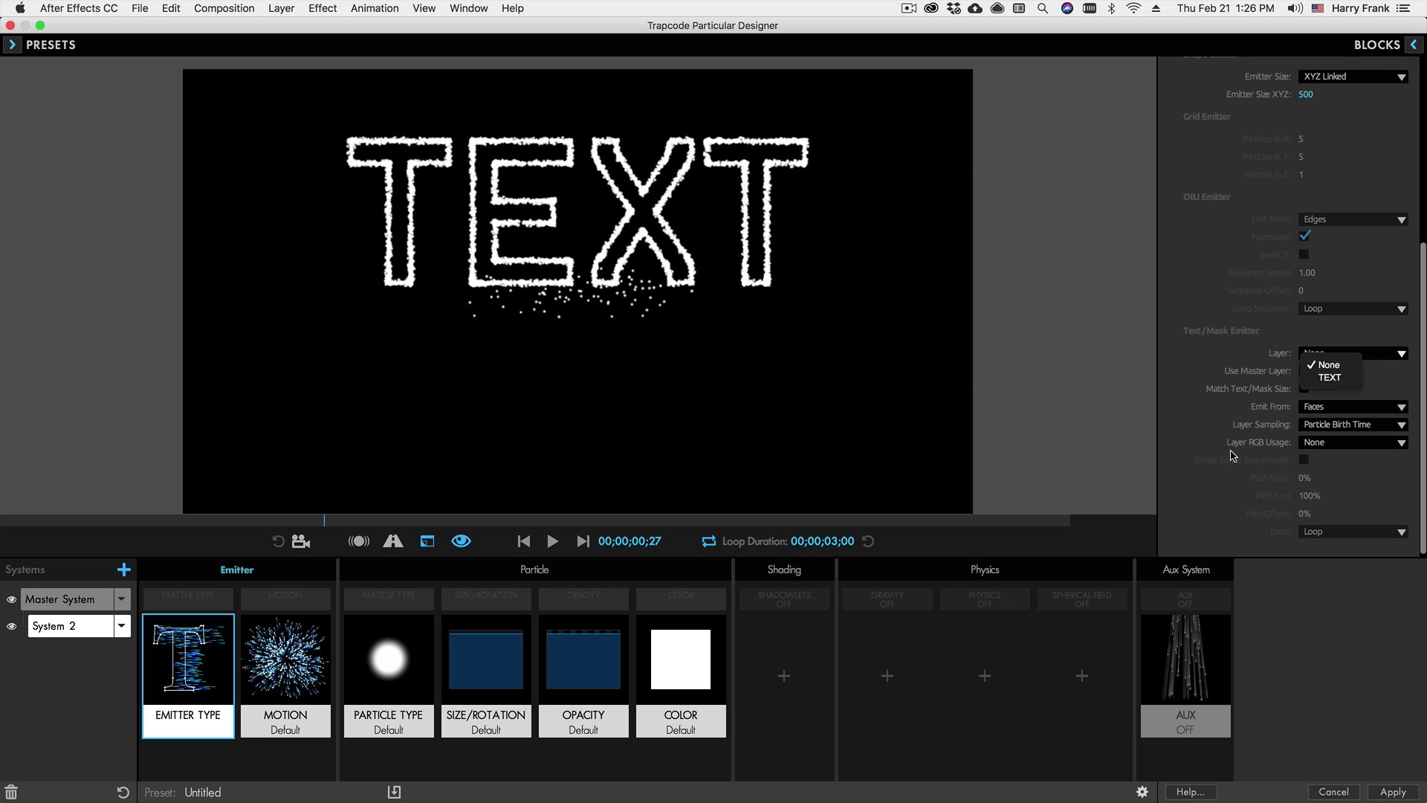
left_click(512, 488)
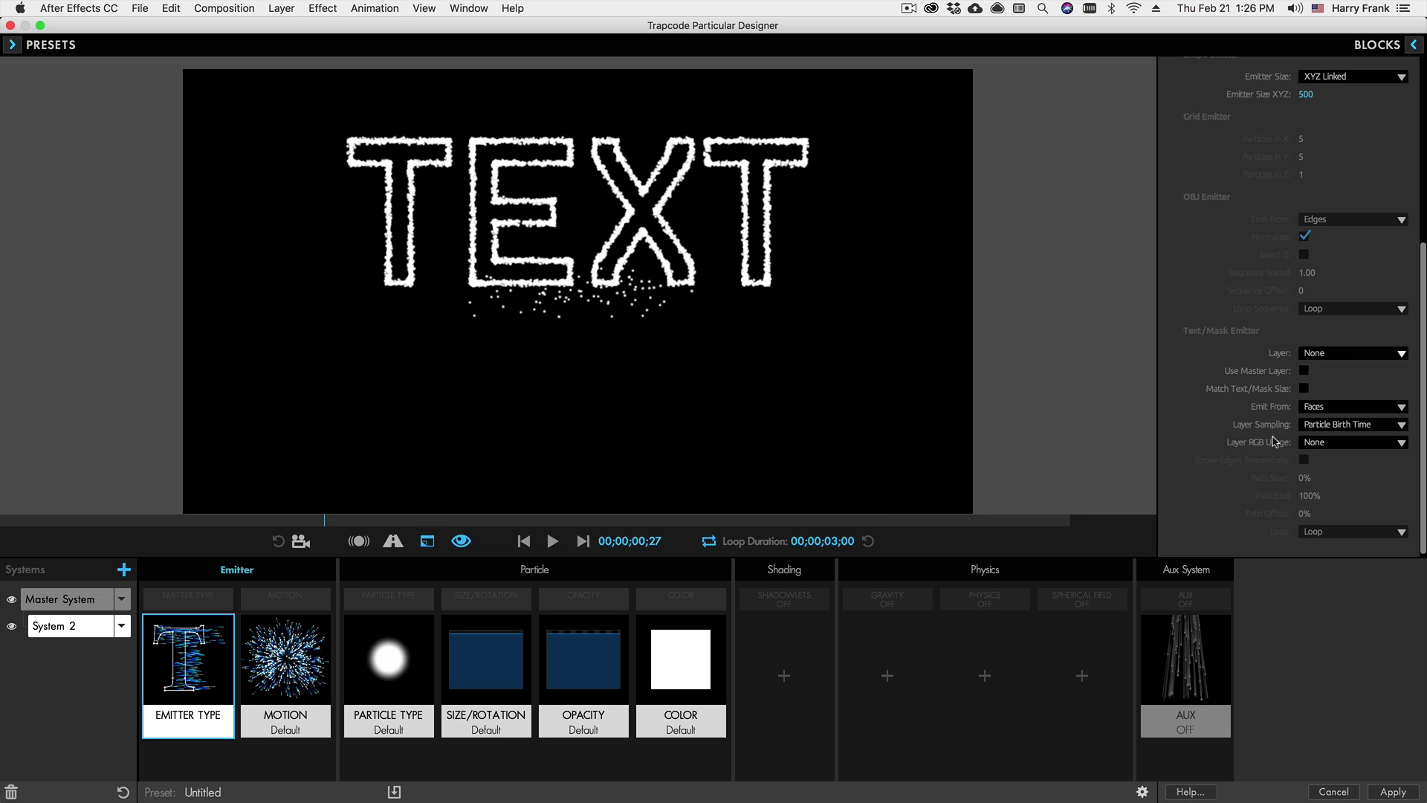
left_click(1302, 372)
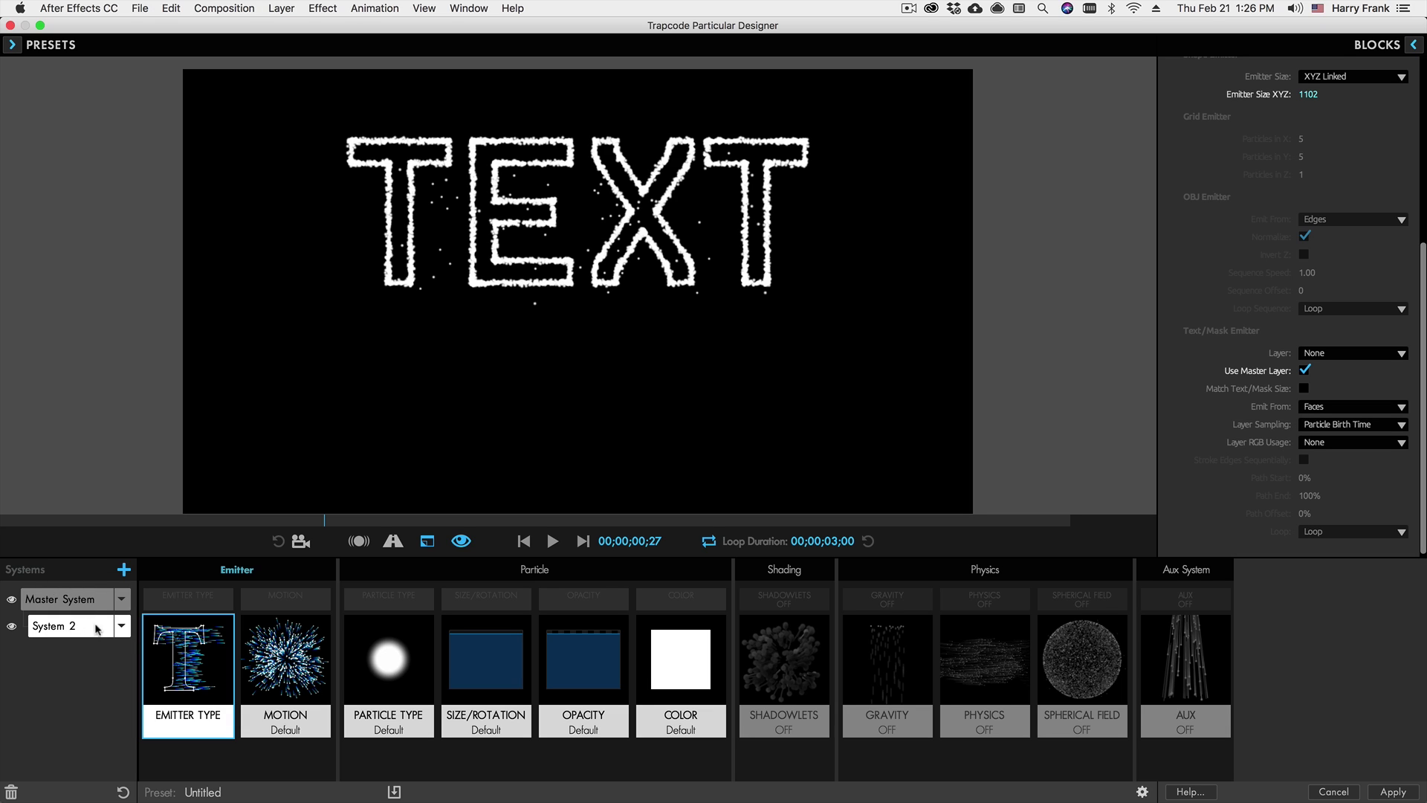
left_click(1305, 369)
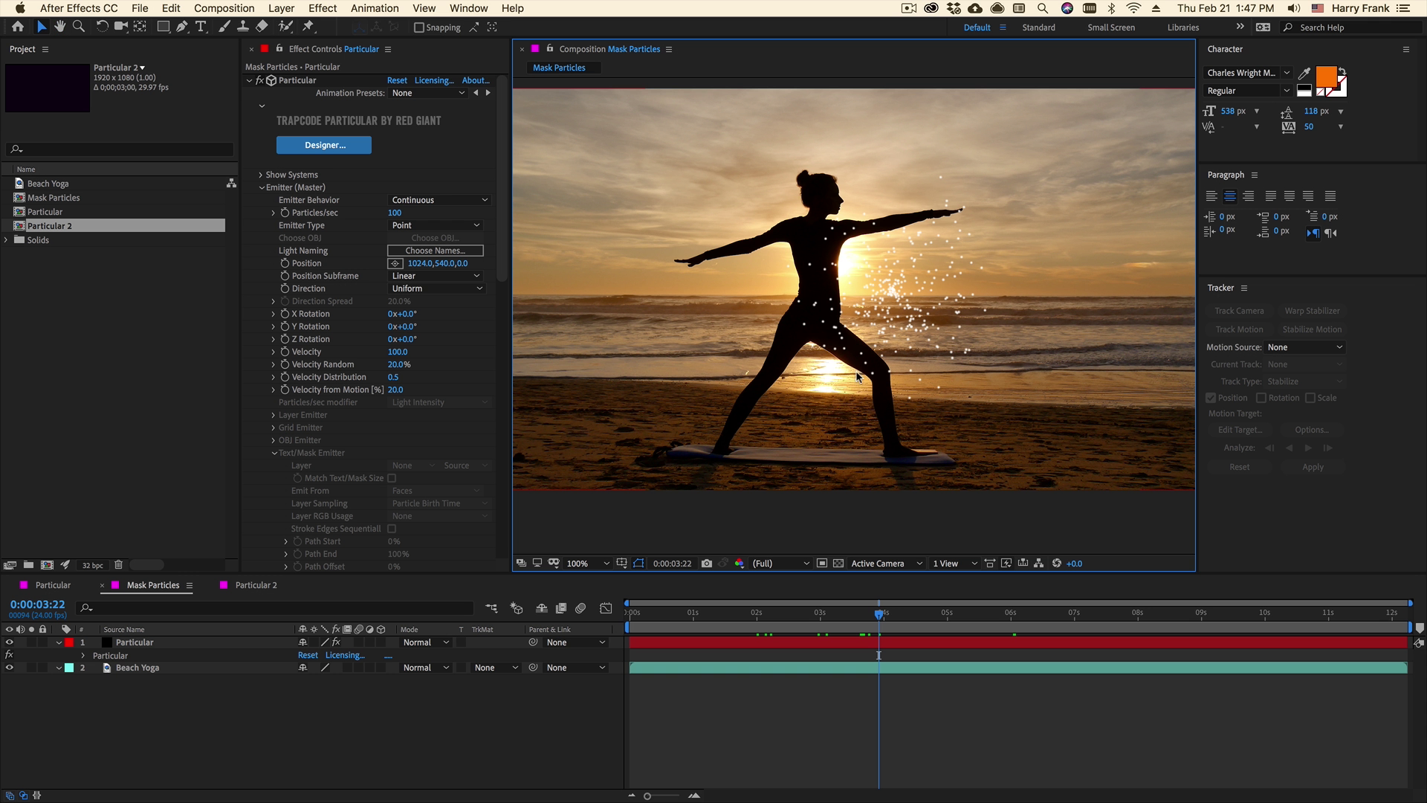
Advance the Mask Particles composition to later frames showing sparks around the yoga silhouette
key("space")
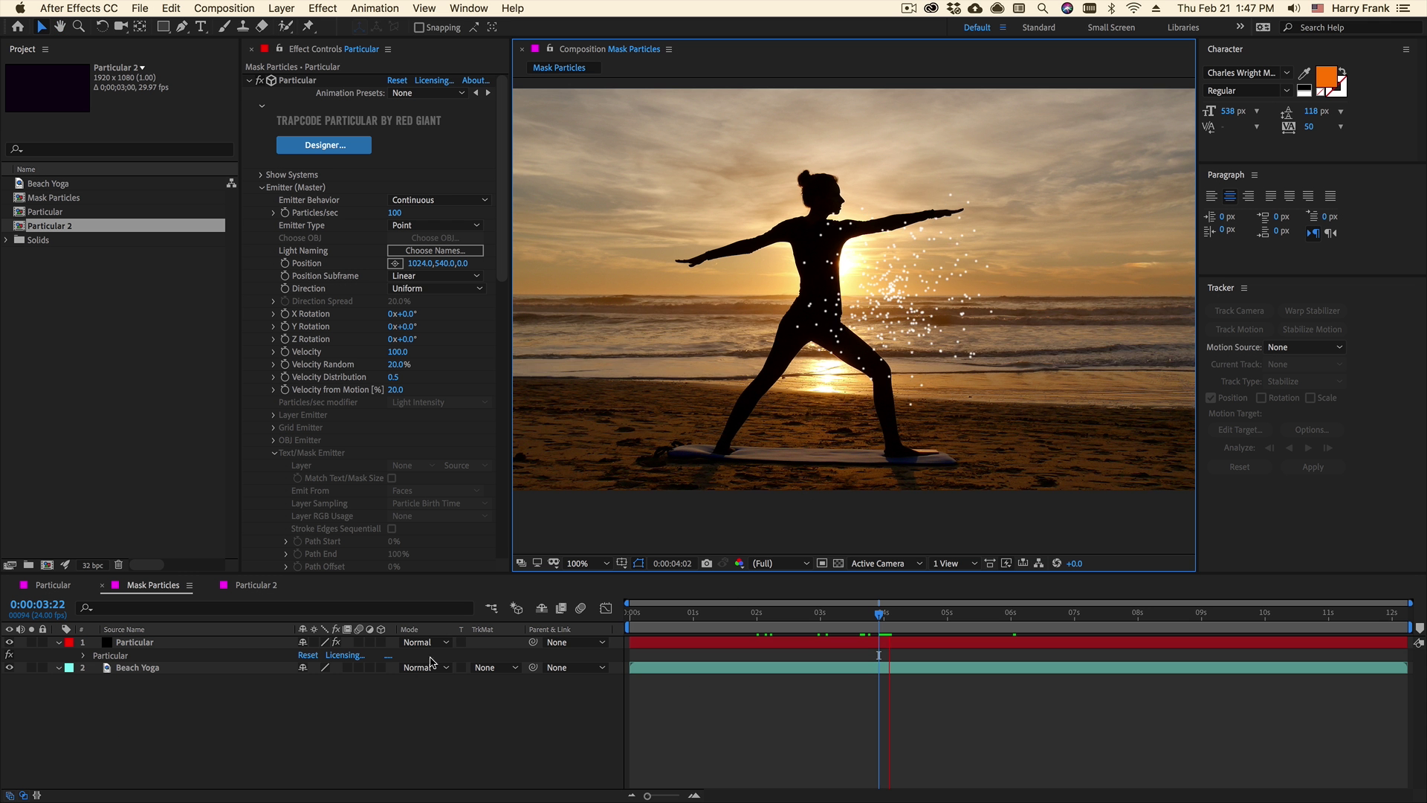
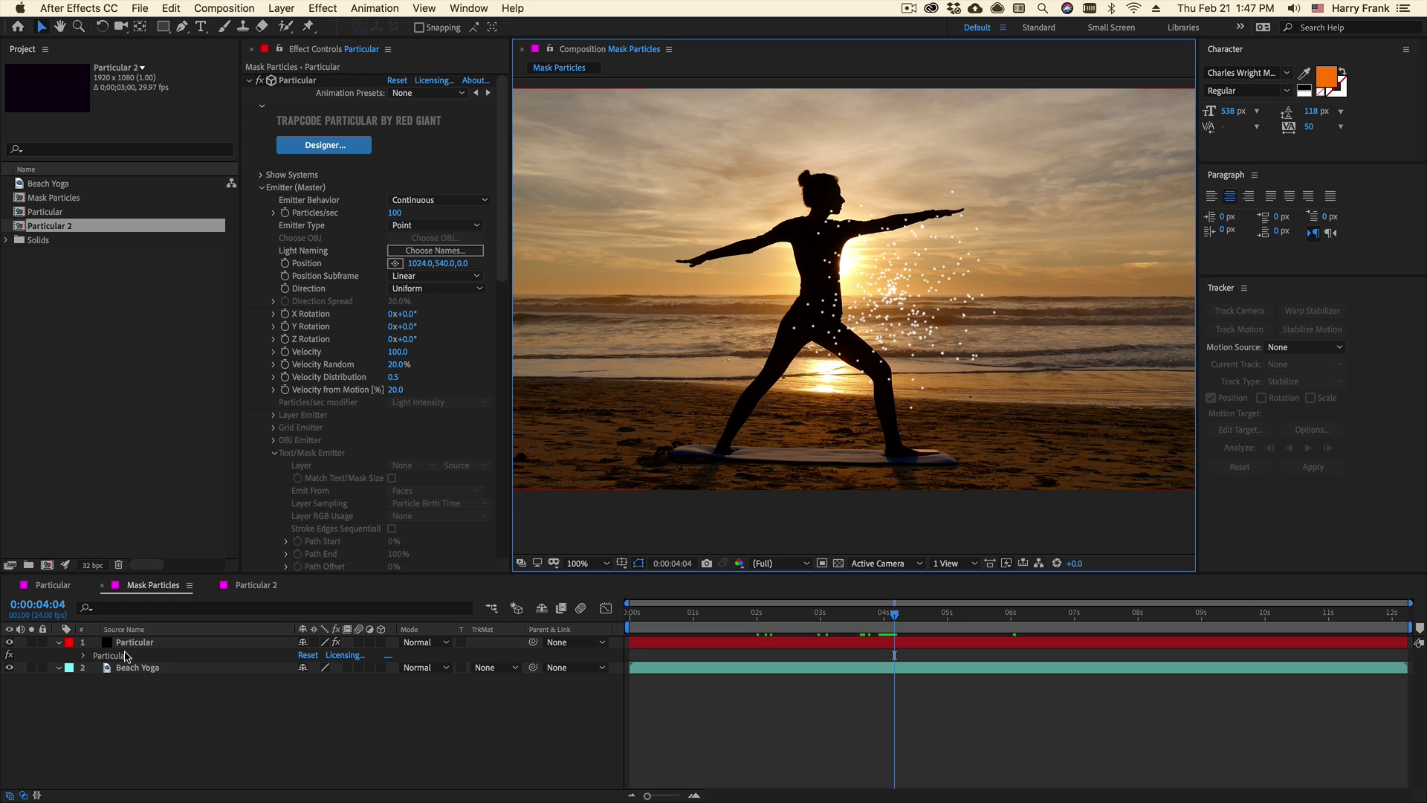
Trace mask points on Beach Yoga from the head down the back and rear leg to the foot
left_click(138, 667)
key("g")
left_click(798, 171)
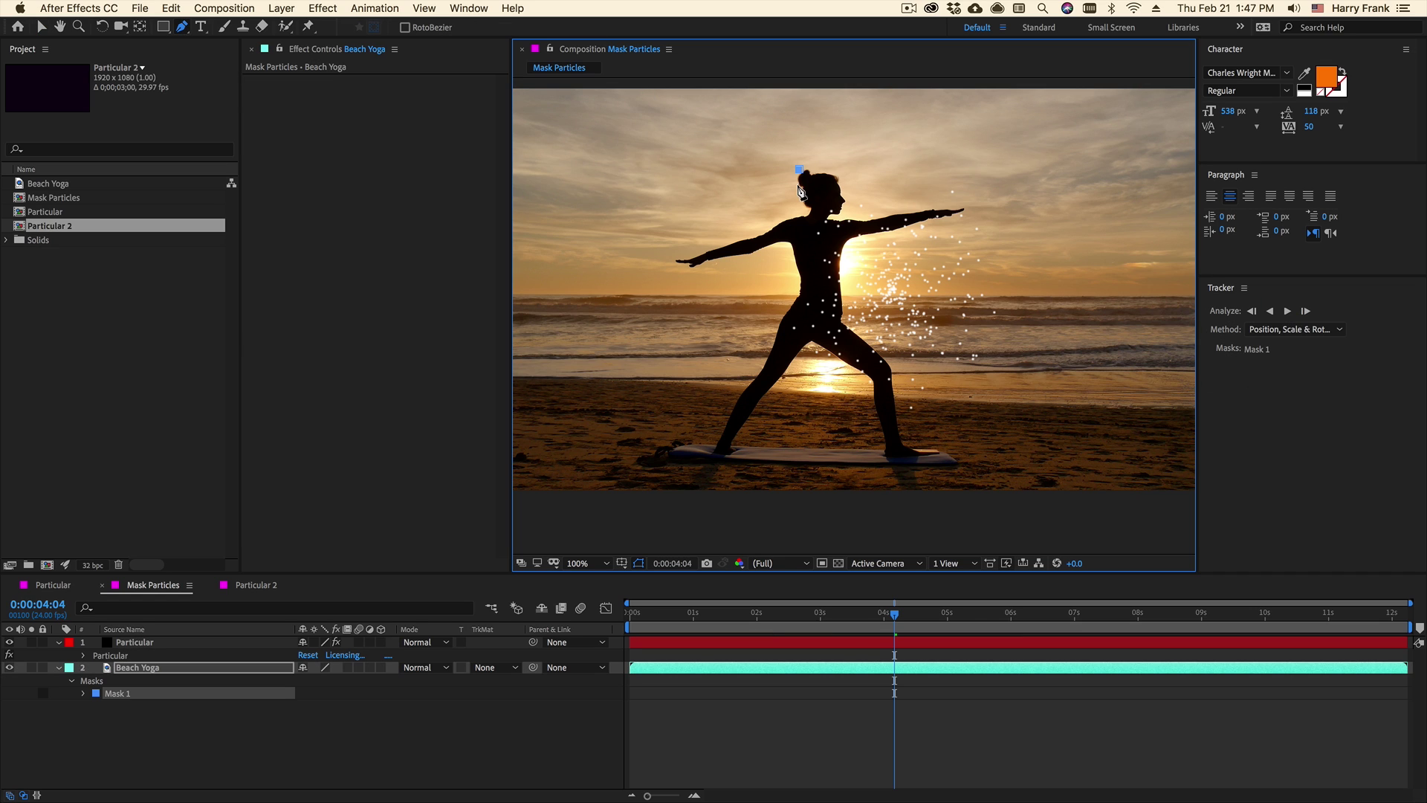
left_click(801, 197)
left_click(801, 210)
left_click(787, 247)
left_click(796, 290)
left_click(770, 344)
left_click(759, 371)
left_click(731, 409)
left_click(710, 452)
Adjust the mask vertices at the leg, waist and back to fit the silhouette
key("v")
left_click_drag(773, 349, 769, 346)
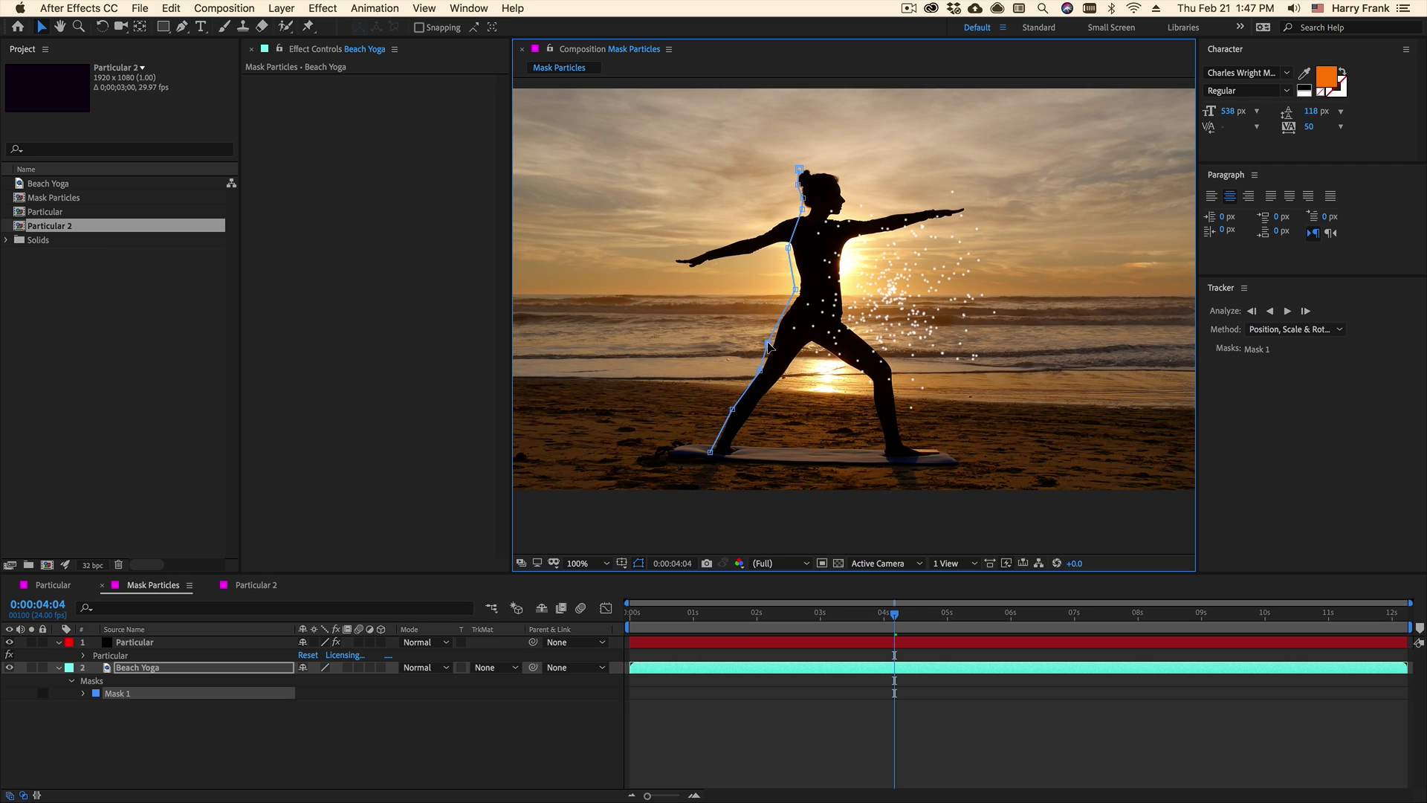
left_click(797, 287)
left_click(789, 248)
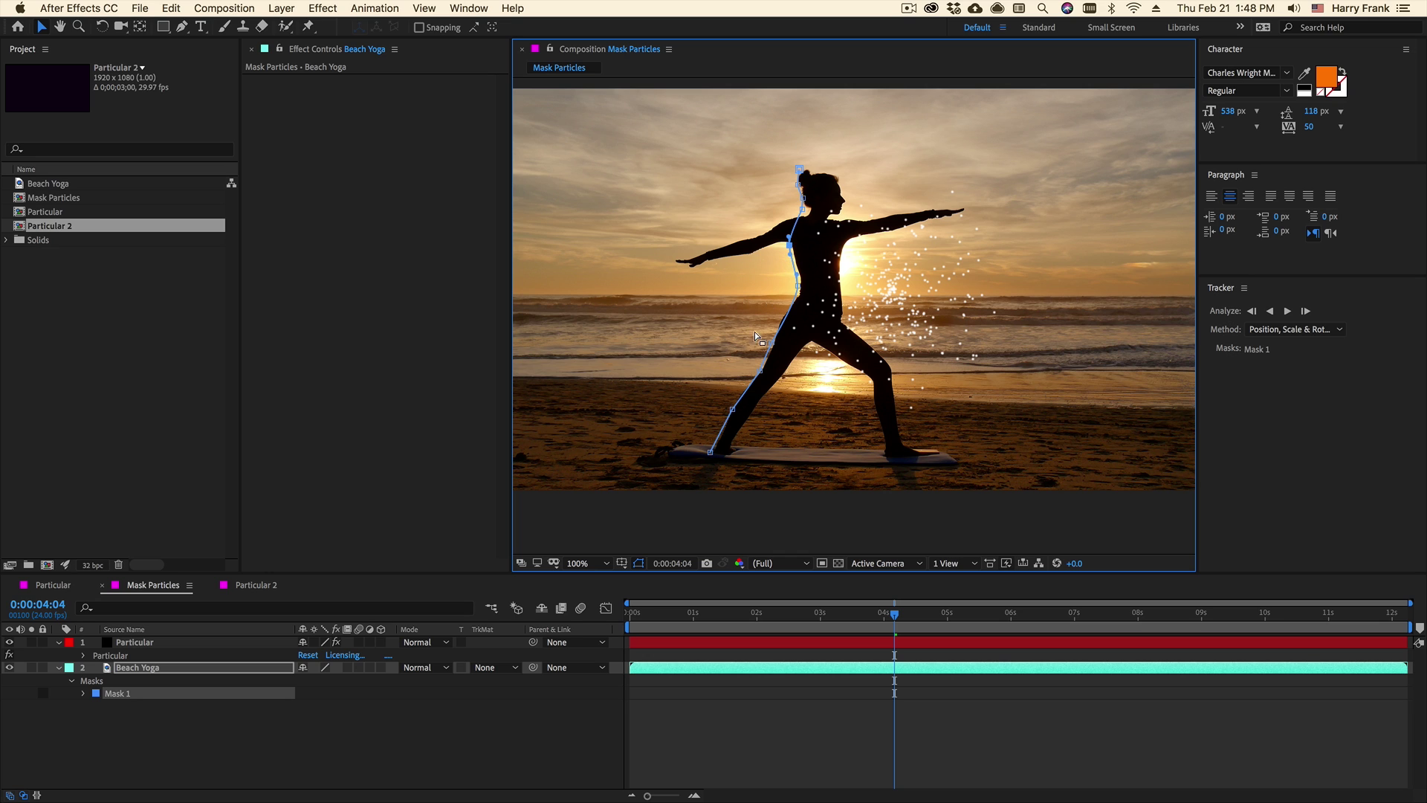
Set Particular's Emitter Type to Text/Mask with Beach Yoga as the emitter layer, showing its mask path
left_click(112, 656)
double_click(112, 655)
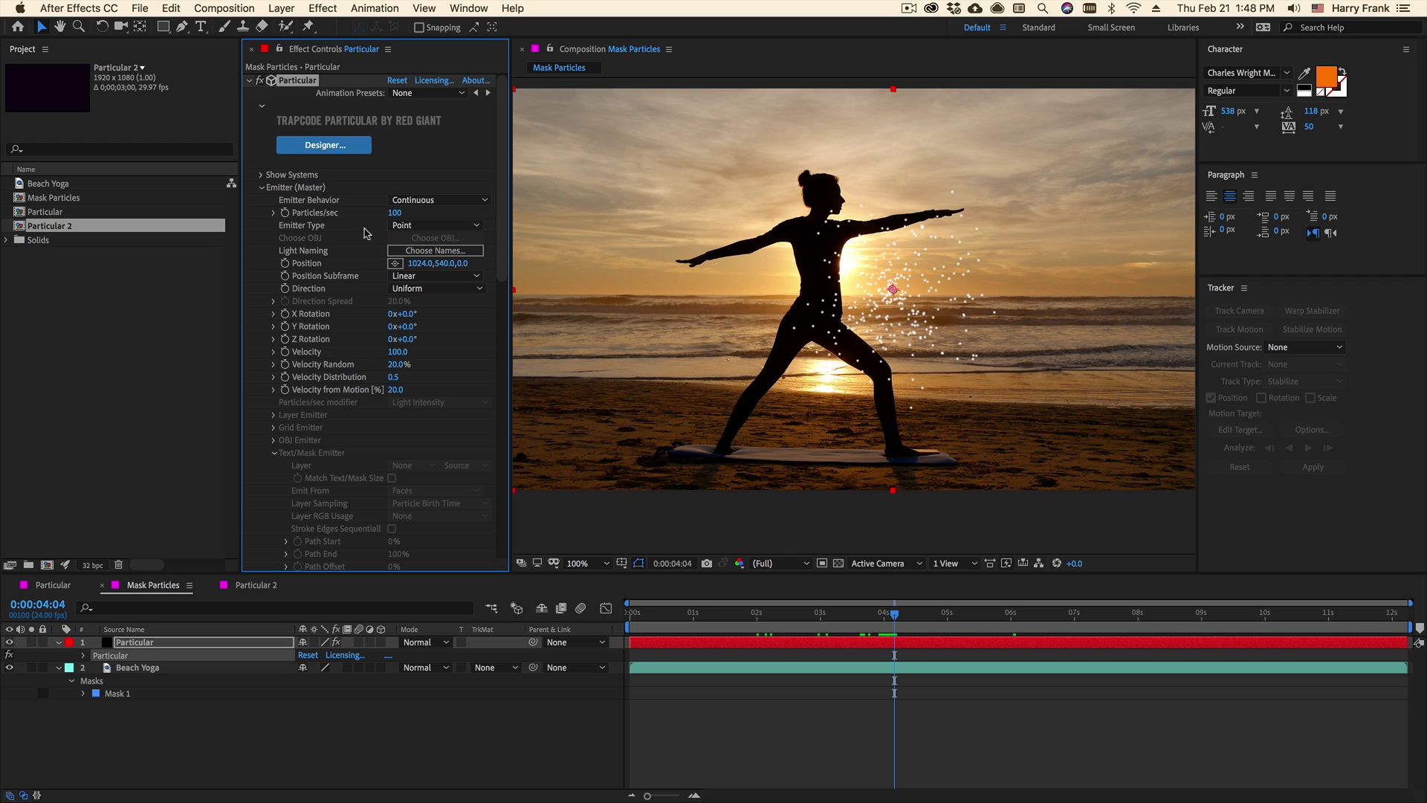
left_click(413, 225)
left_click(389, 290)
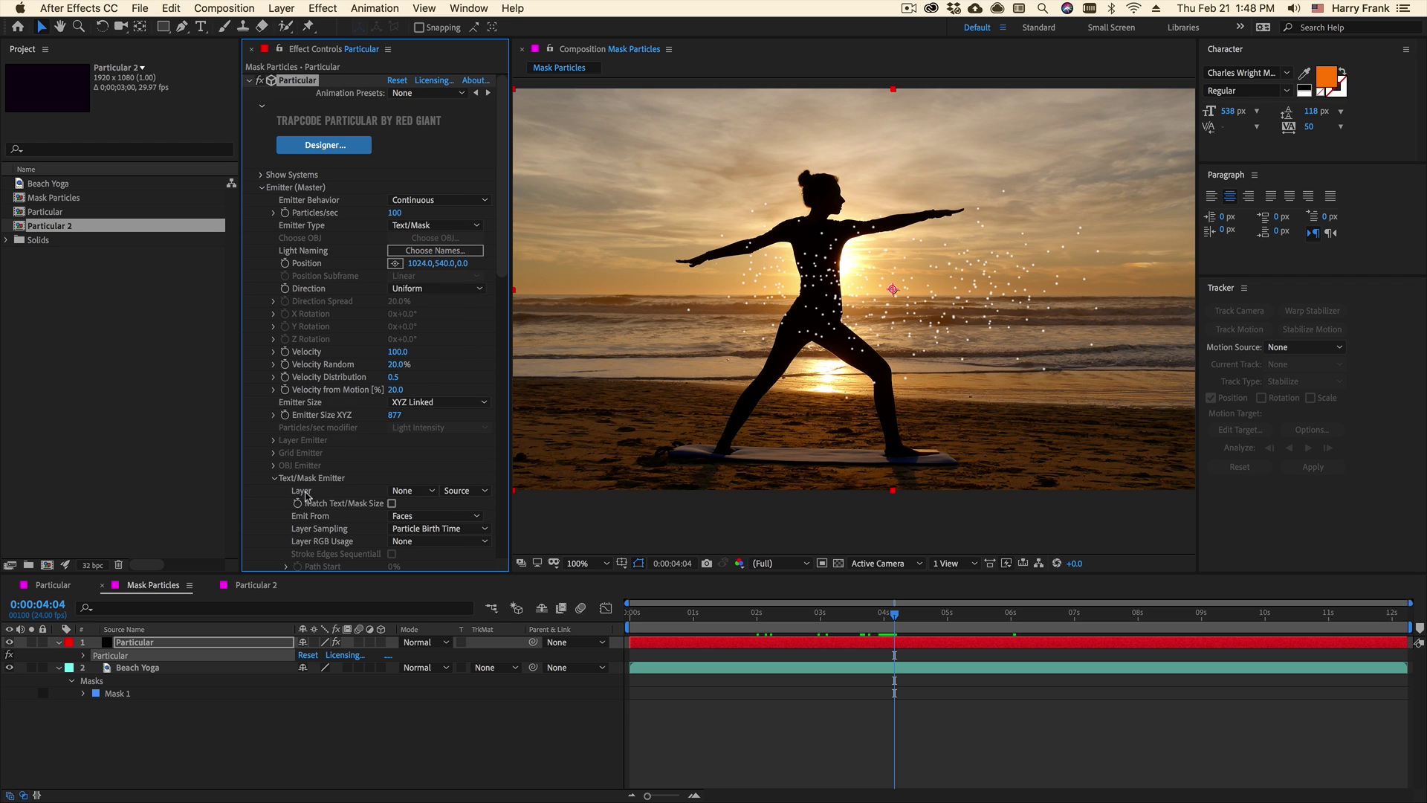
scroll(305, 494, "down", 2)
scroll(305, 480, "down", 3)
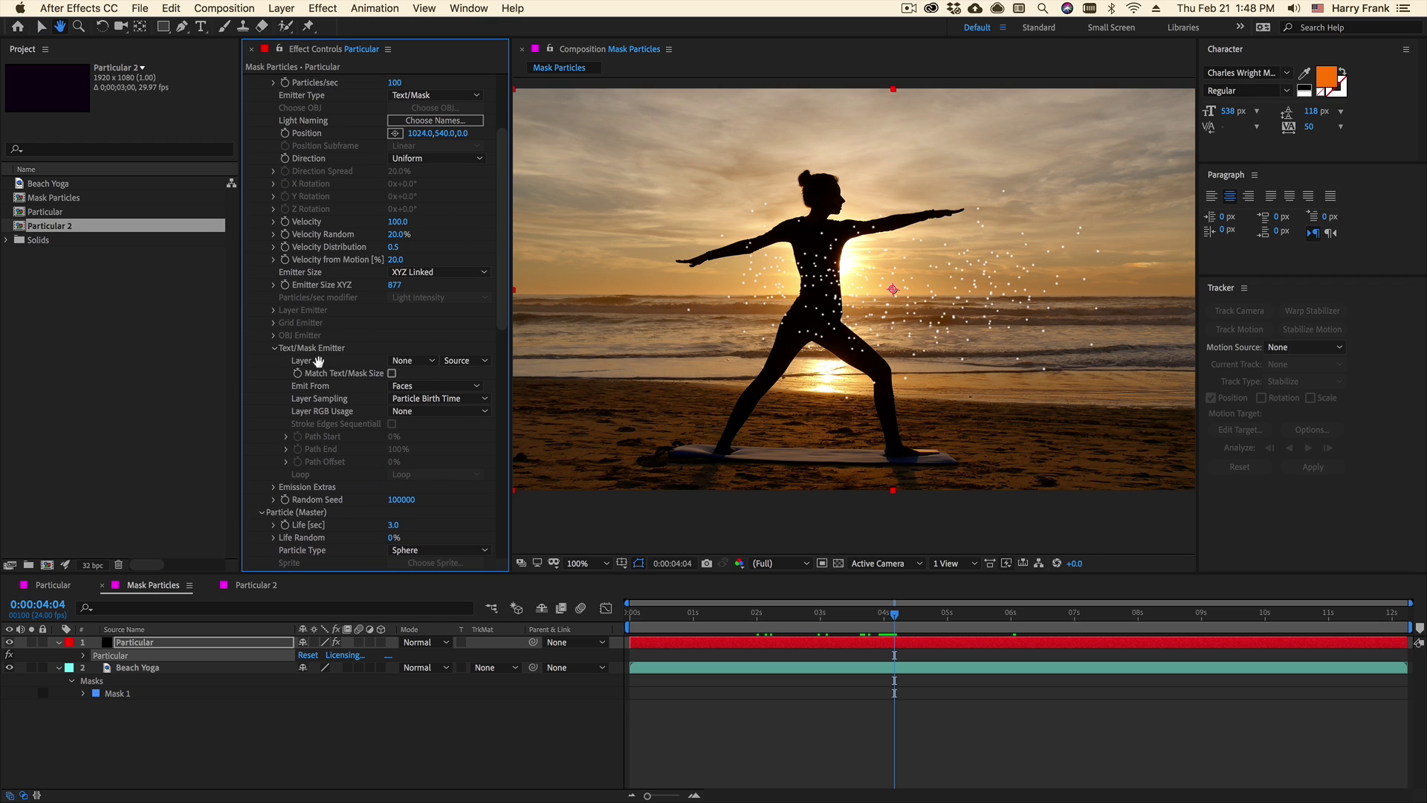
left_click(408, 360)
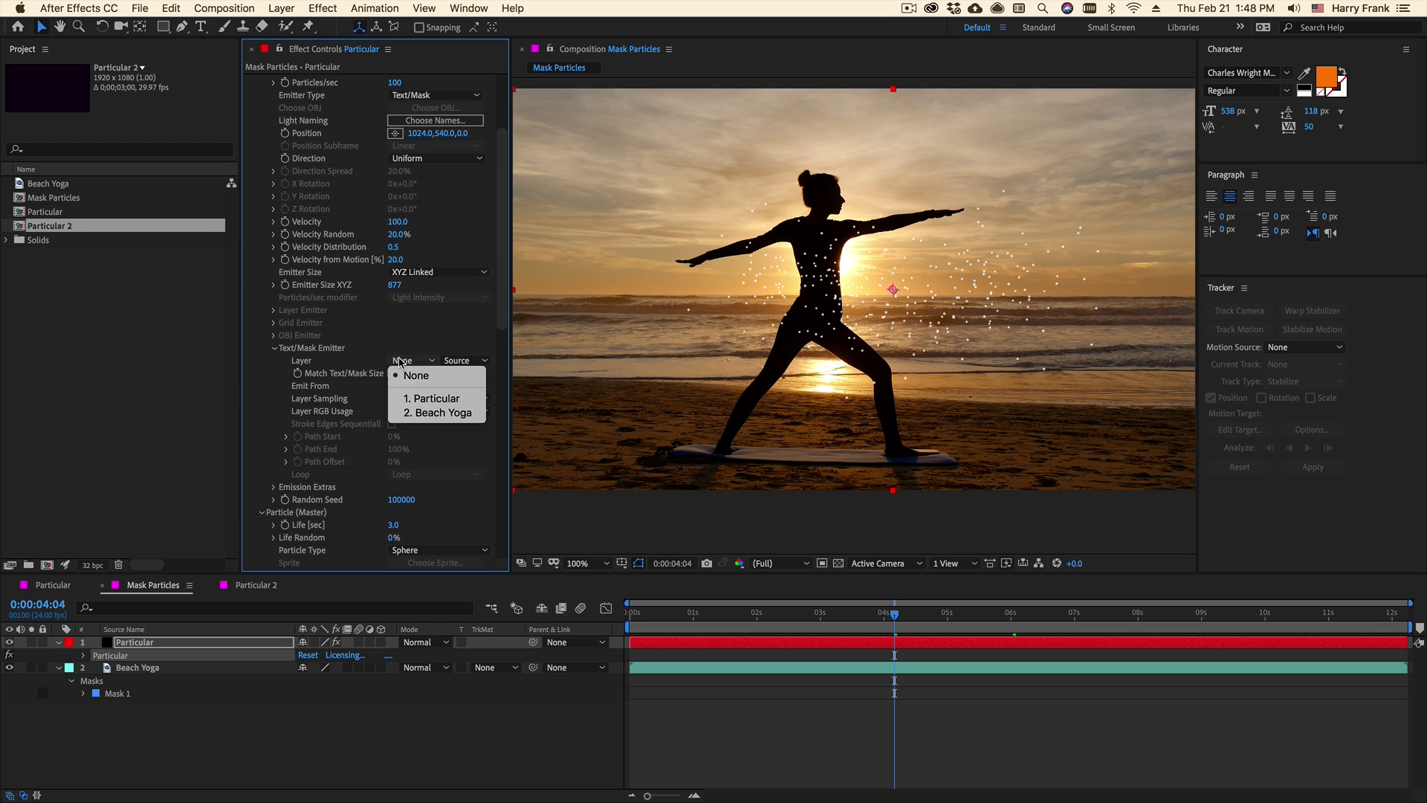
left_click(425, 414)
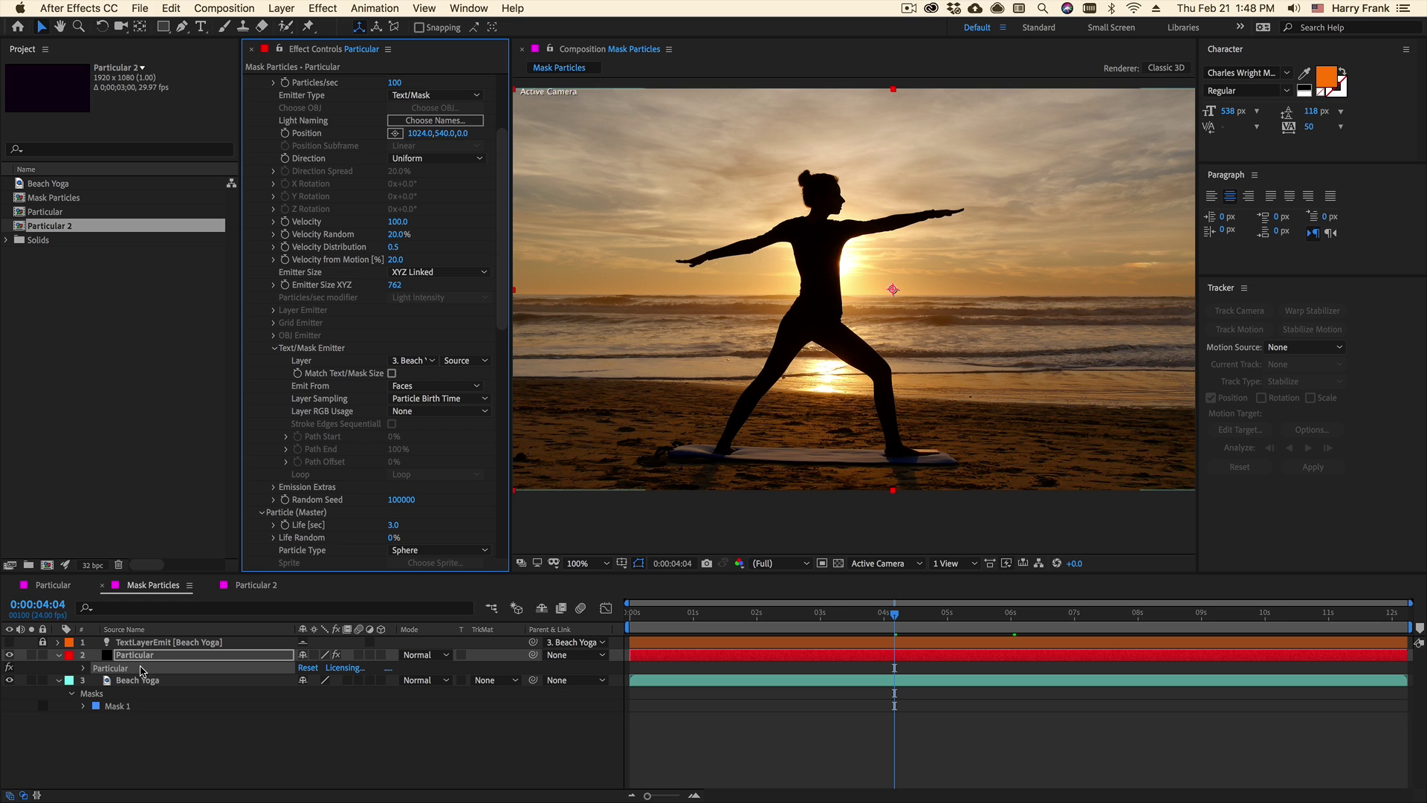
left_click(136, 679)
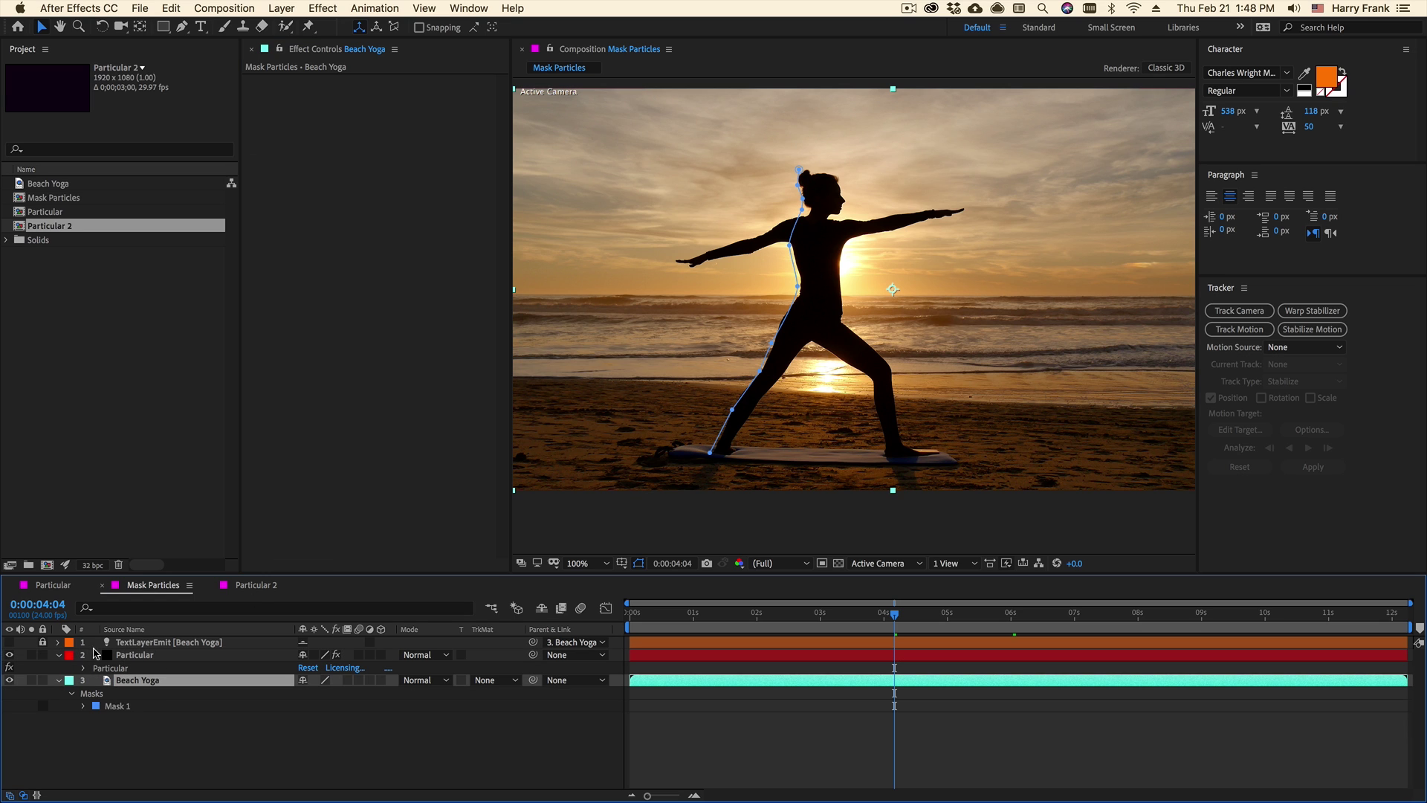
left_click(125, 666)
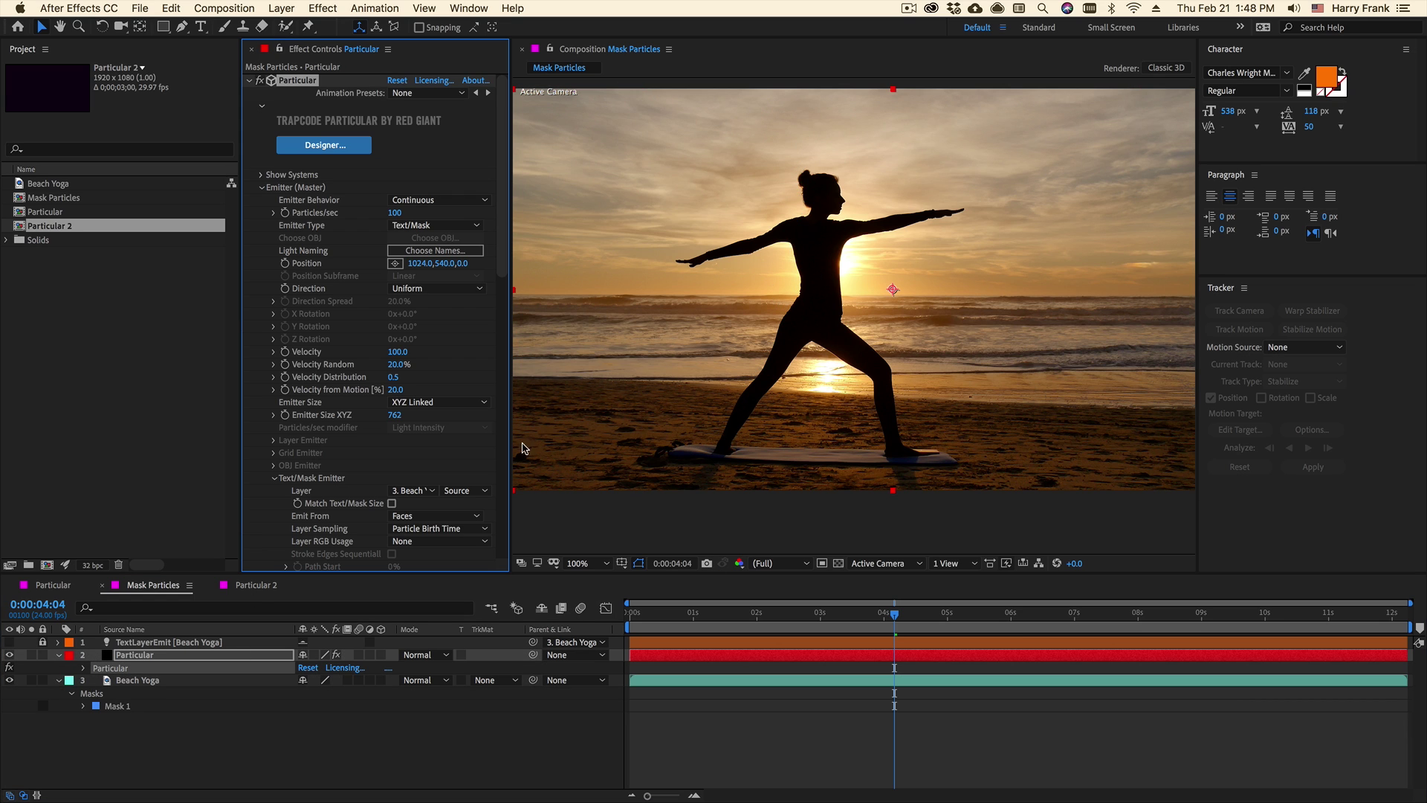
scroll(482, 454, "down", 3)
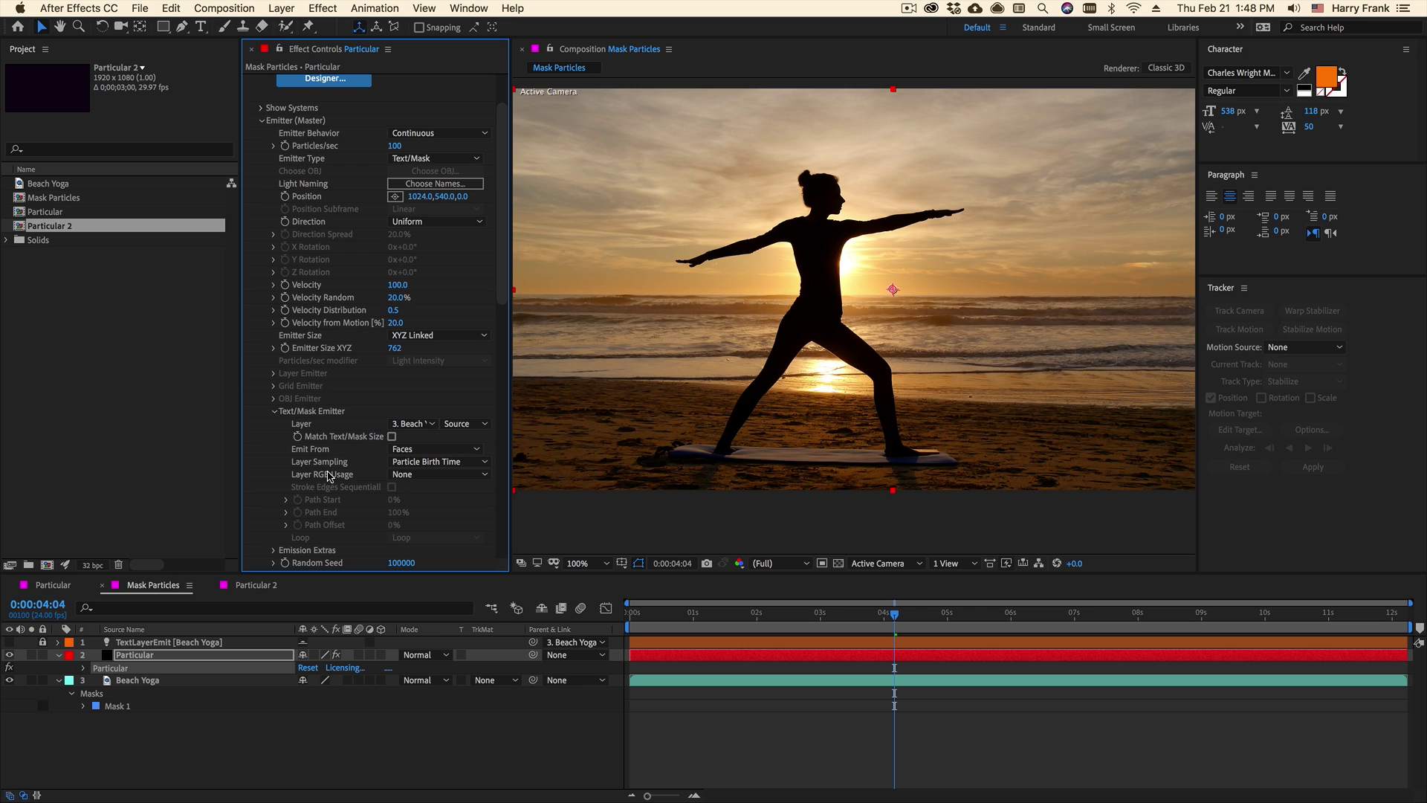
left_click(118, 706)
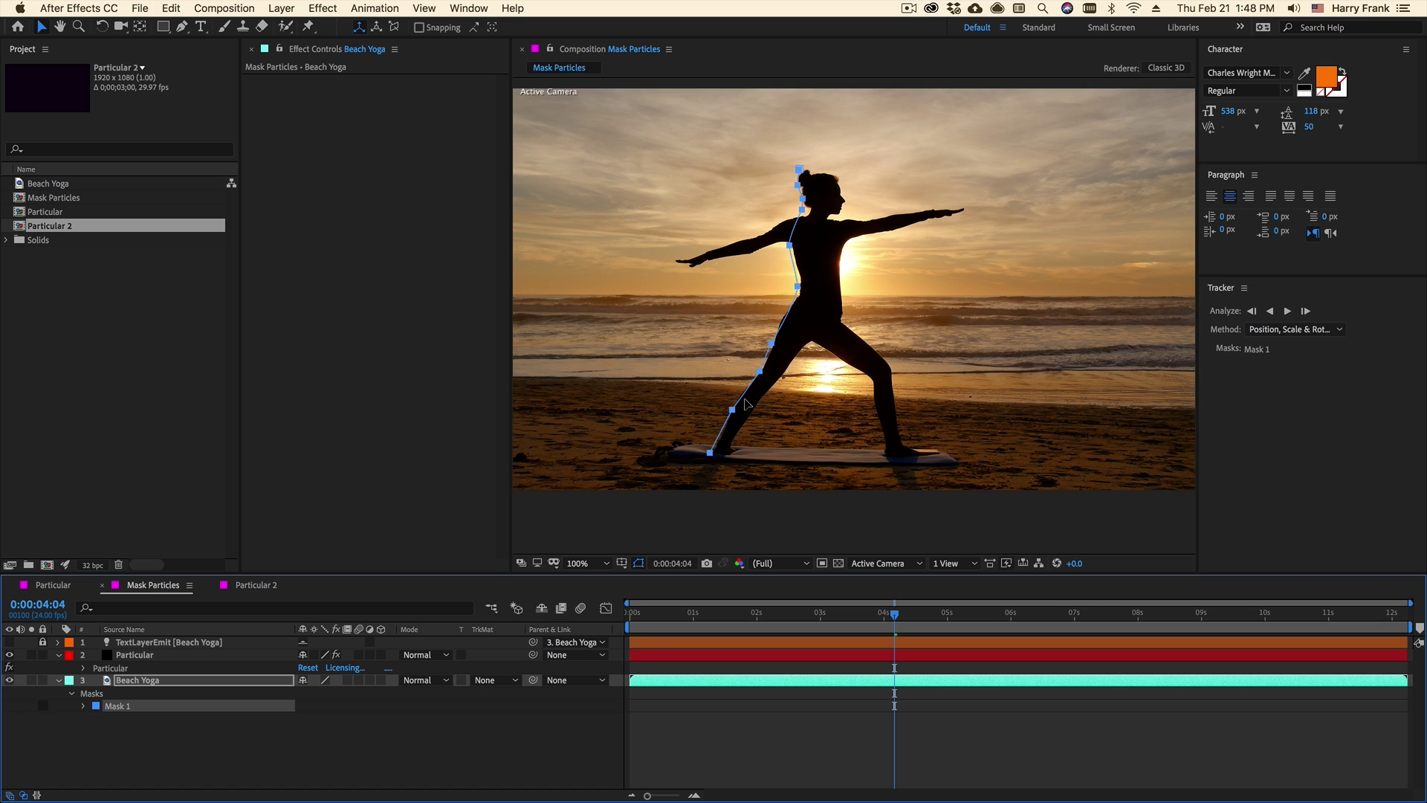
Set Particular's Emit From to Edges and Velocity to 0, and expand the Air physics settings
left_click(122, 667)
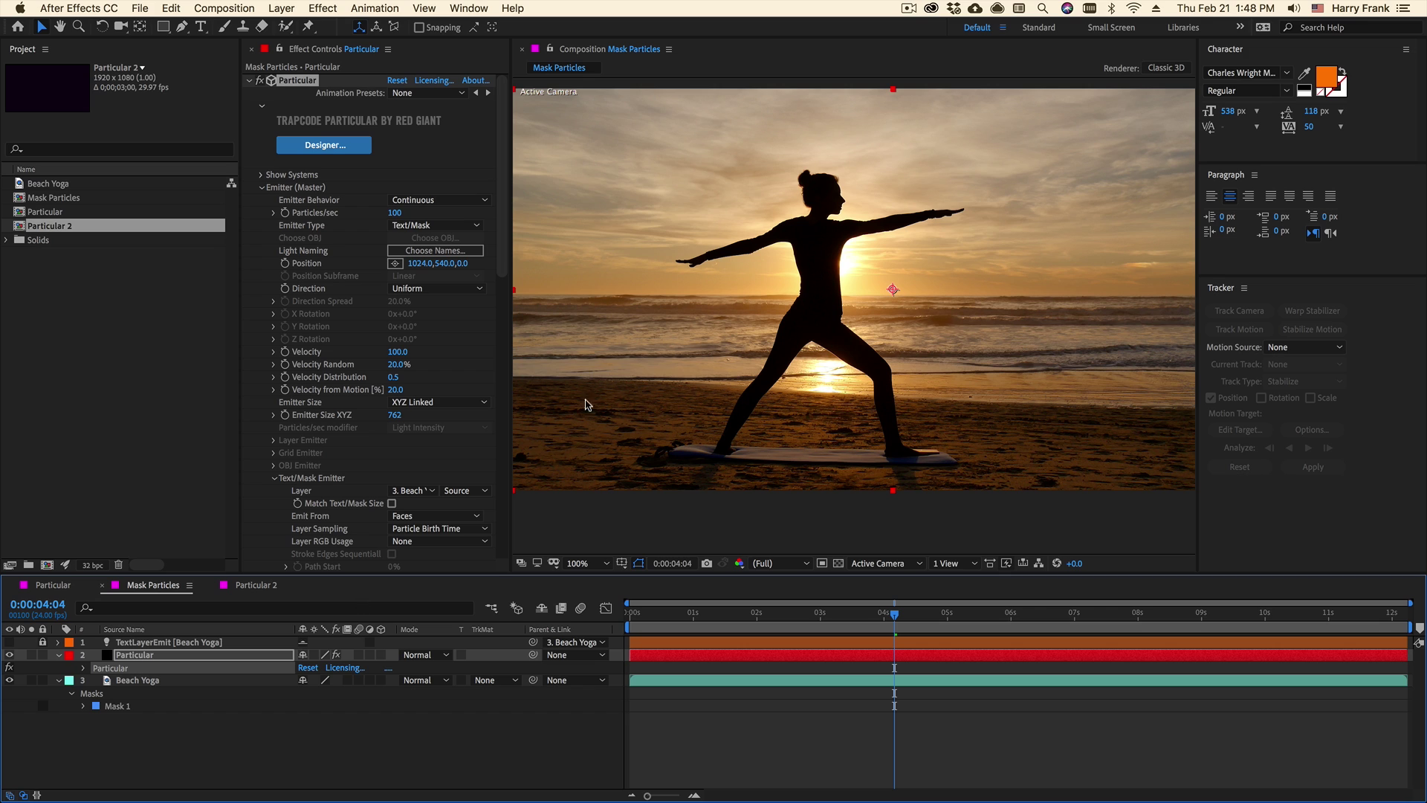
scroll(413, 401, "down", 3)
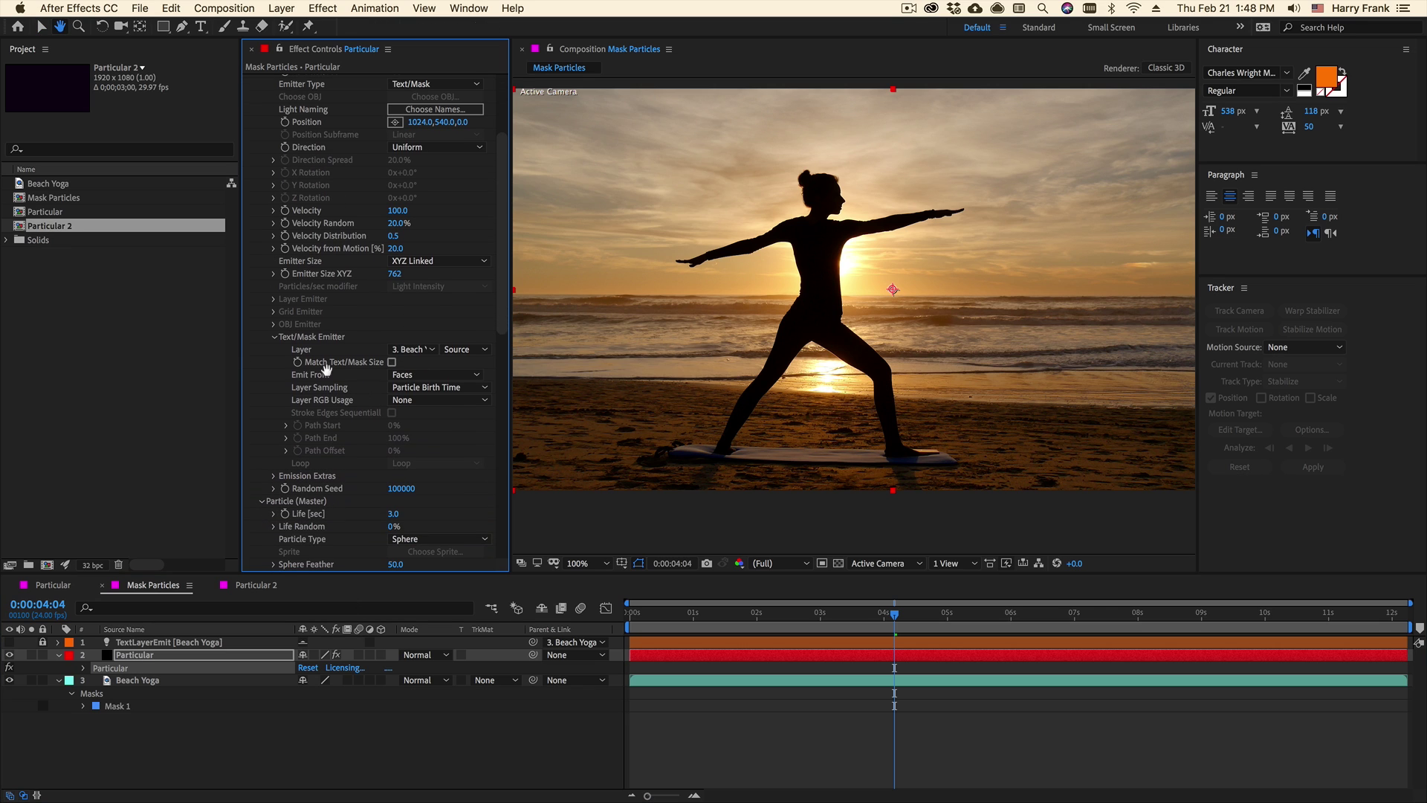
left_click(406, 378)
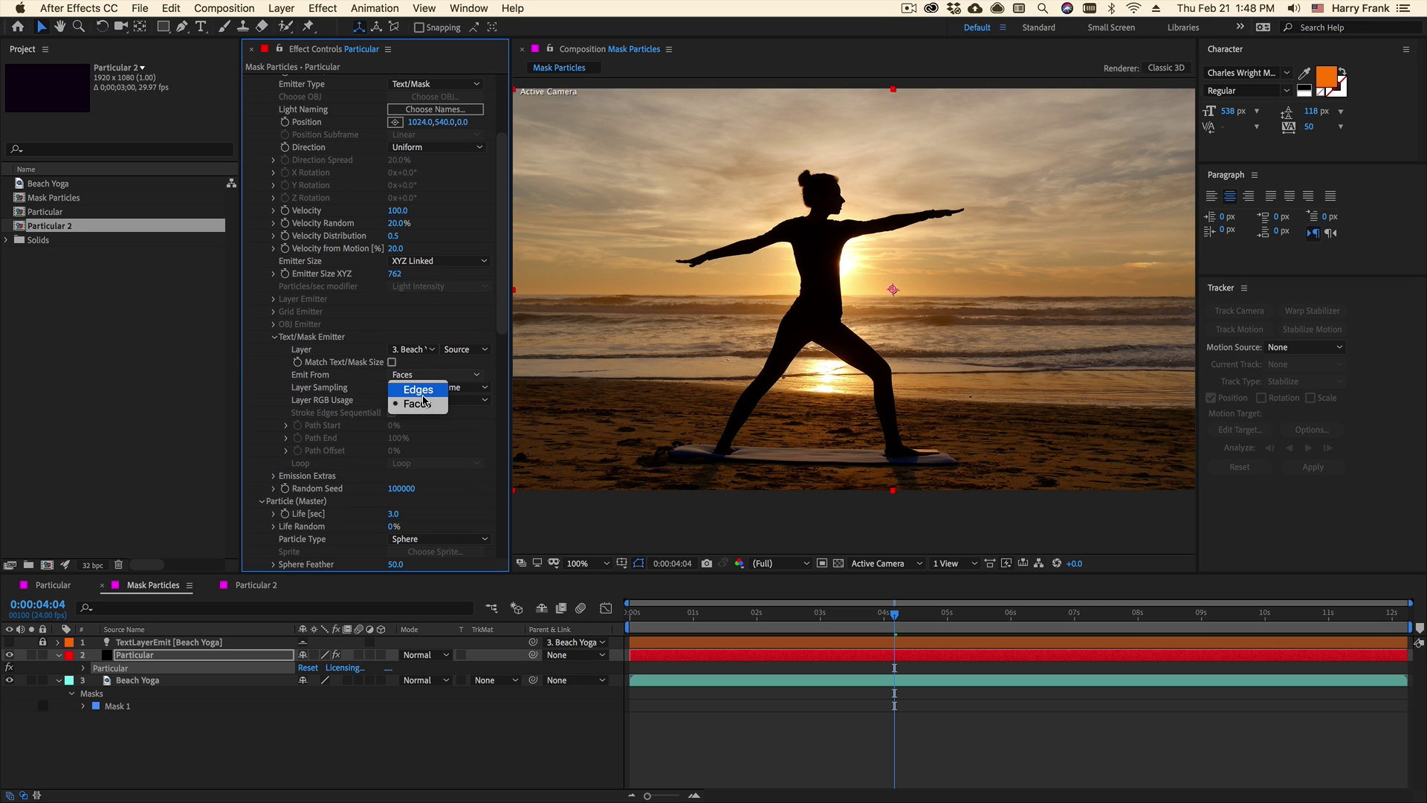
left_click(423, 395)
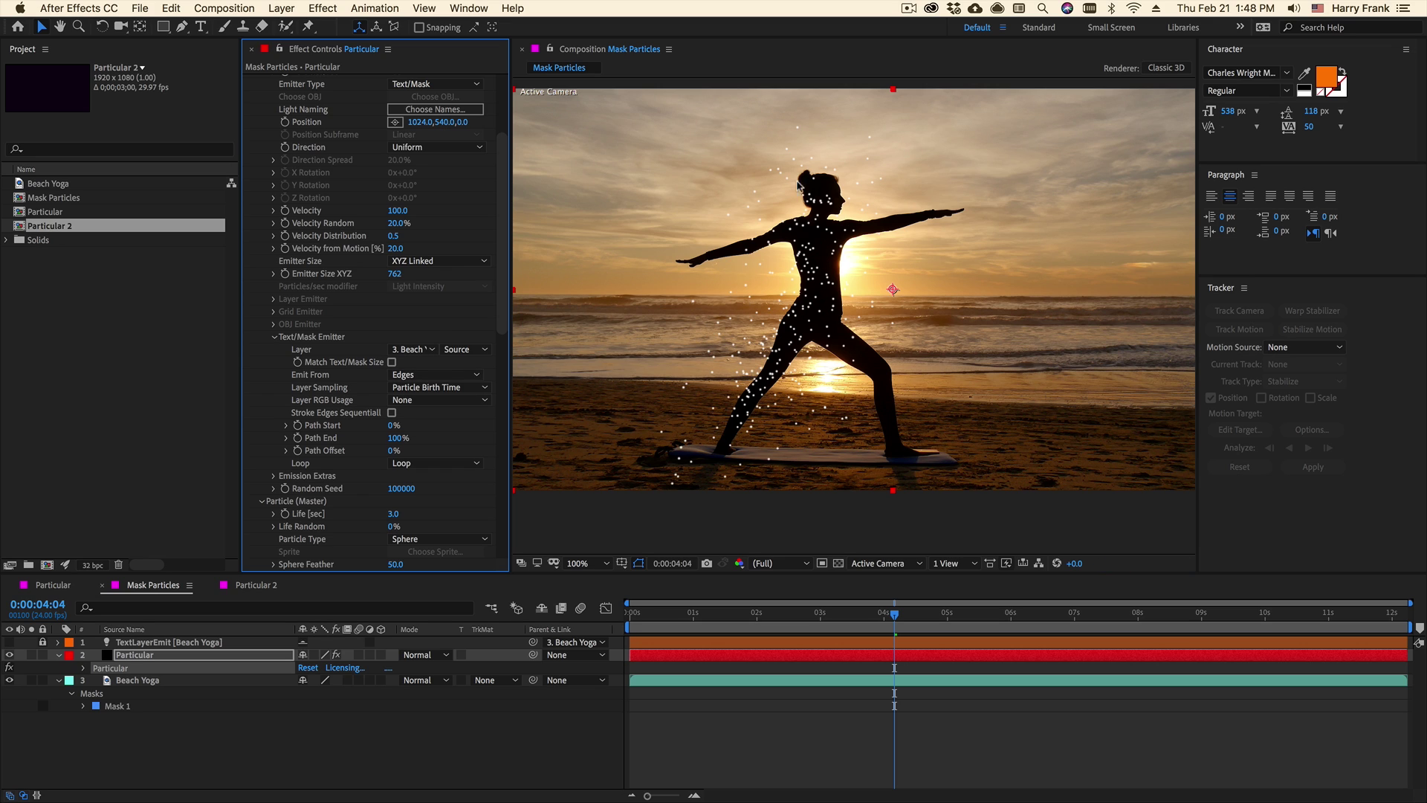
left_click(399, 211)
type("0")
key("Return")
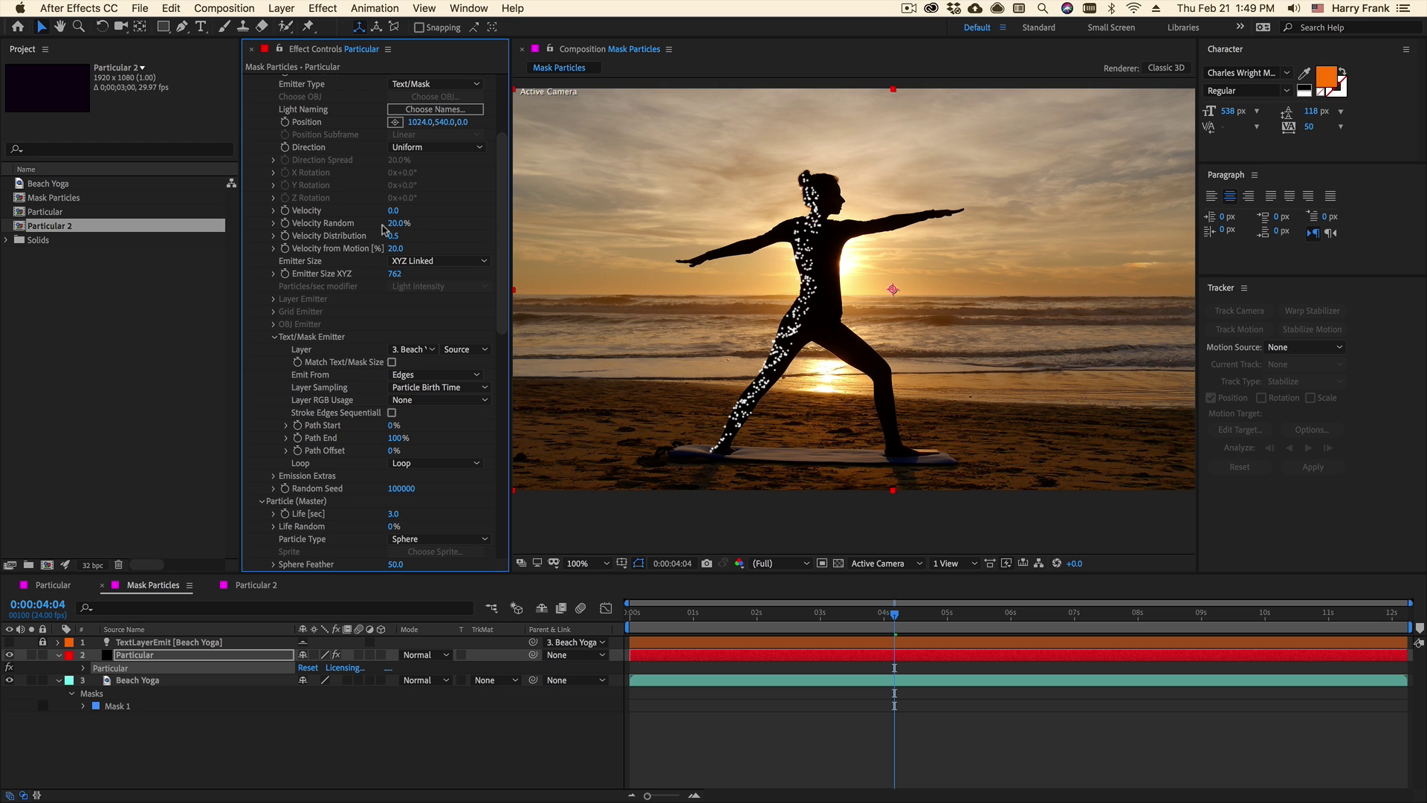
scroll(376, 497, "down", 5)
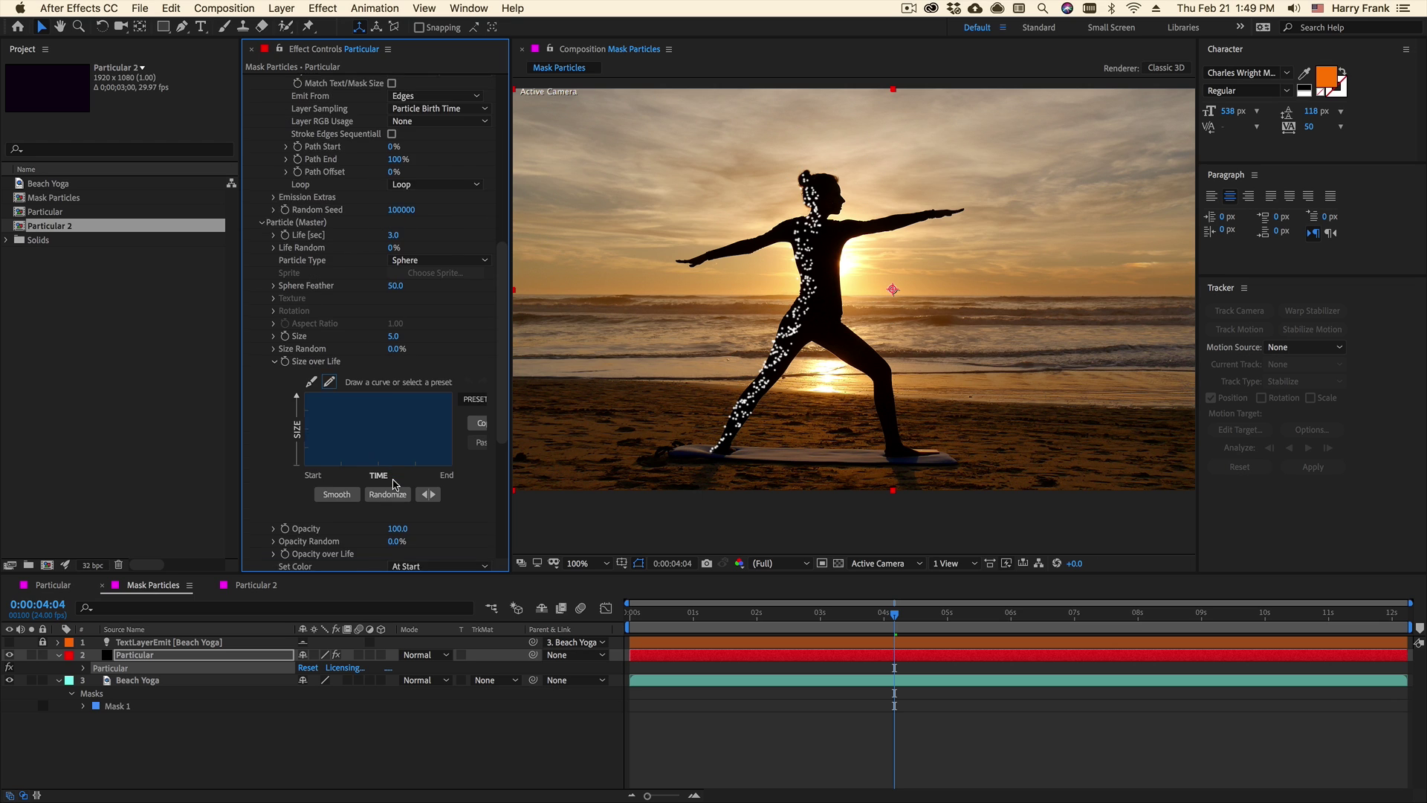
scroll(380, 468, "down", 5)
scroll(390, 480, "down", 5)
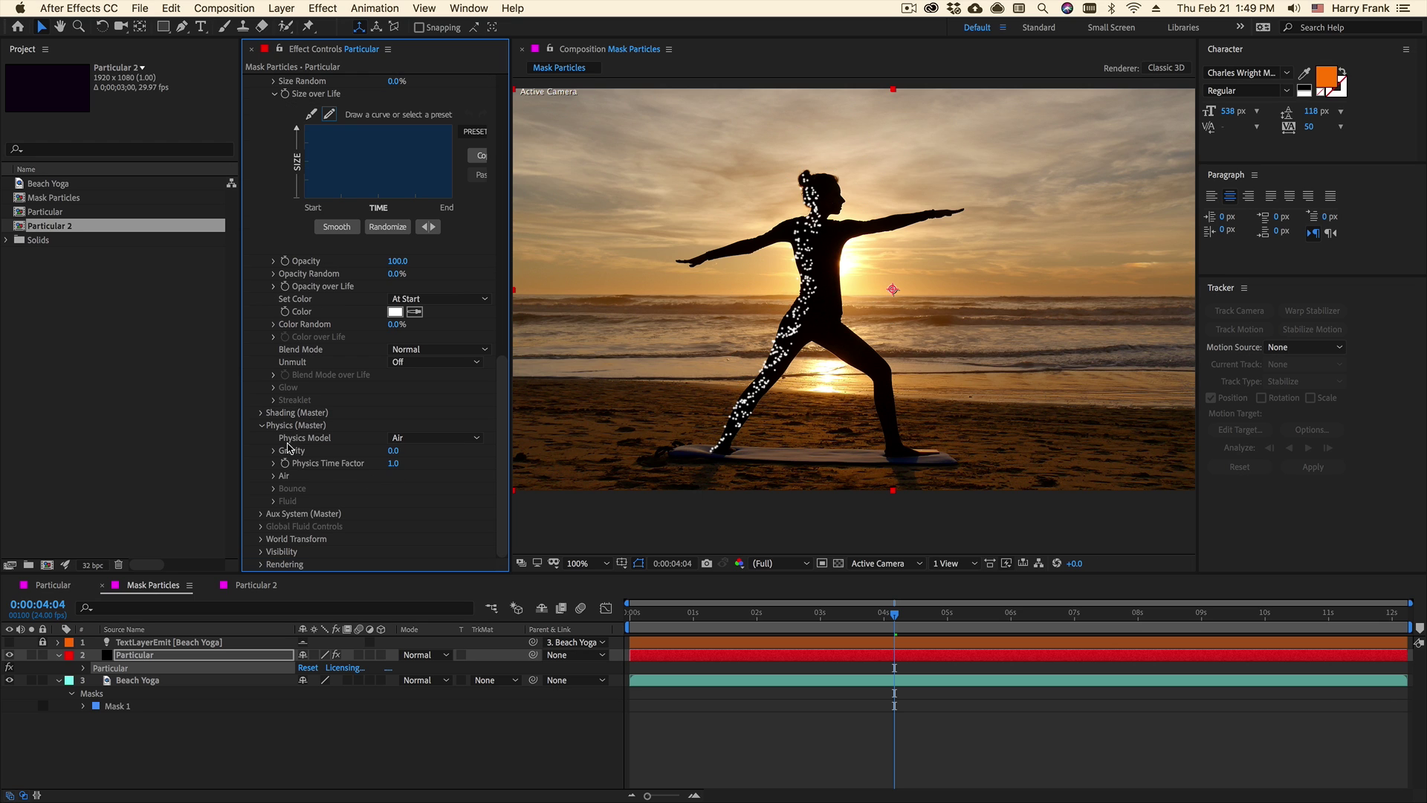
left_click(274, 479)
scroll(335, 446, "down", 3)
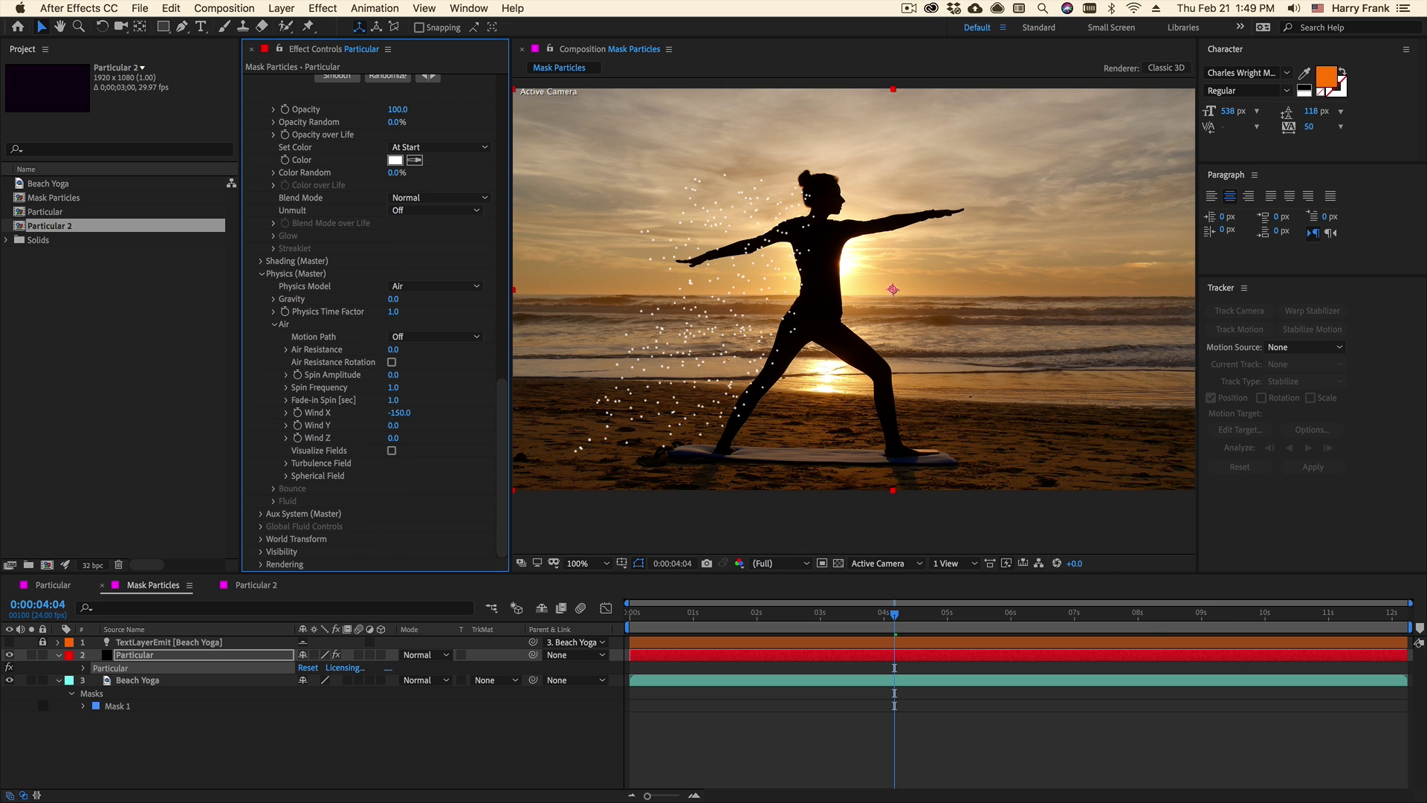
Change Particular's particles-per-second emission rate
left_click_drag(496, 415, 495, 123)
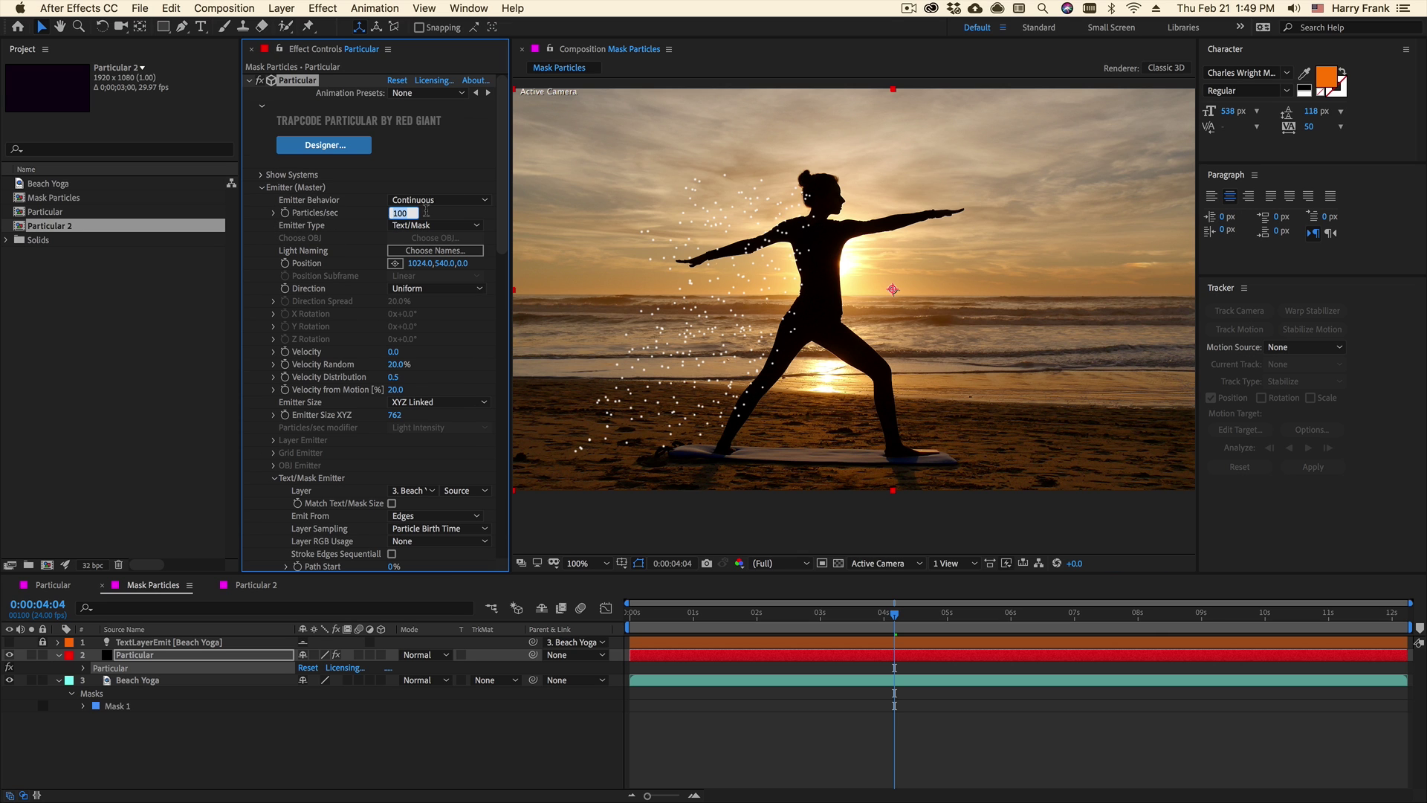
left_click(400, 212)
type("20000")
key("Return")
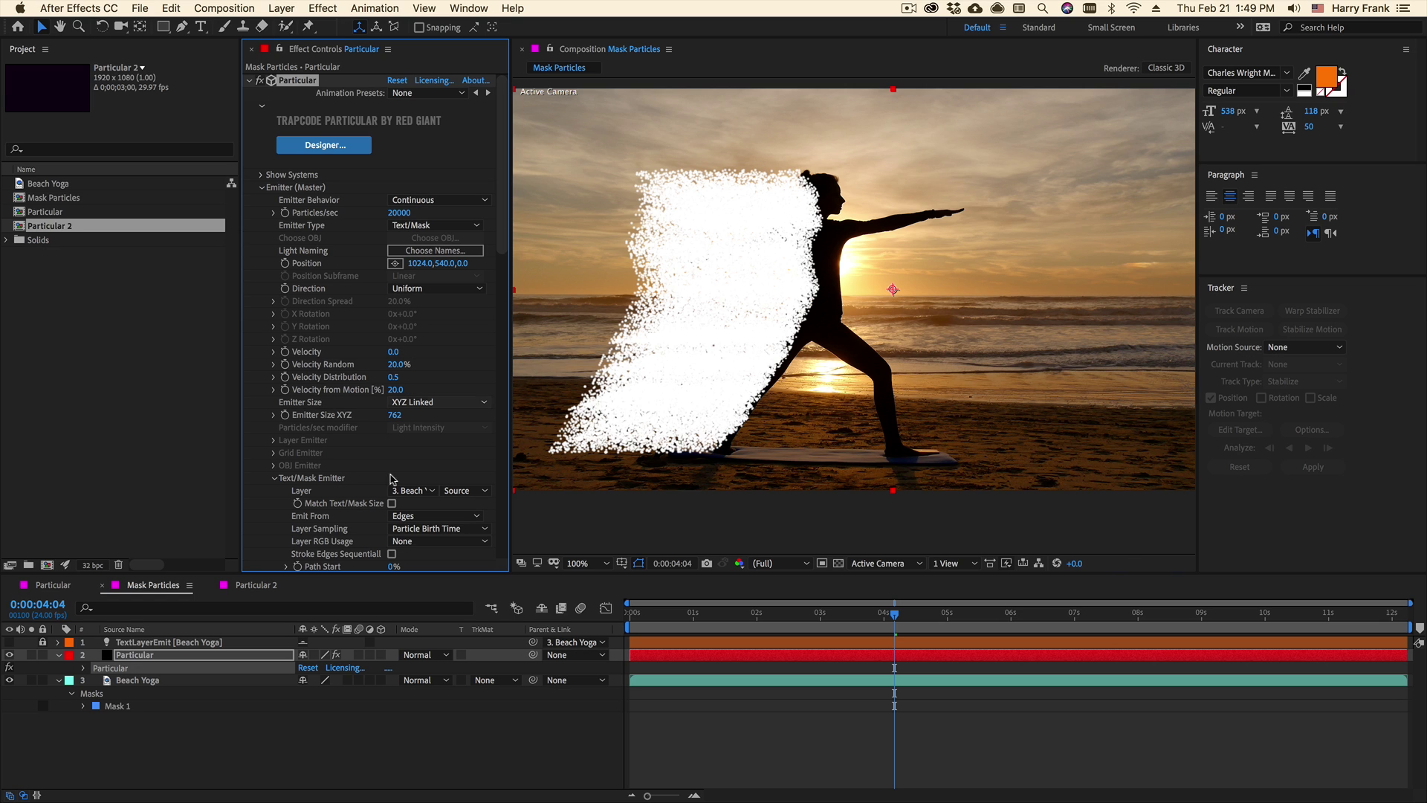
scroll(371, 389, "down", 5)
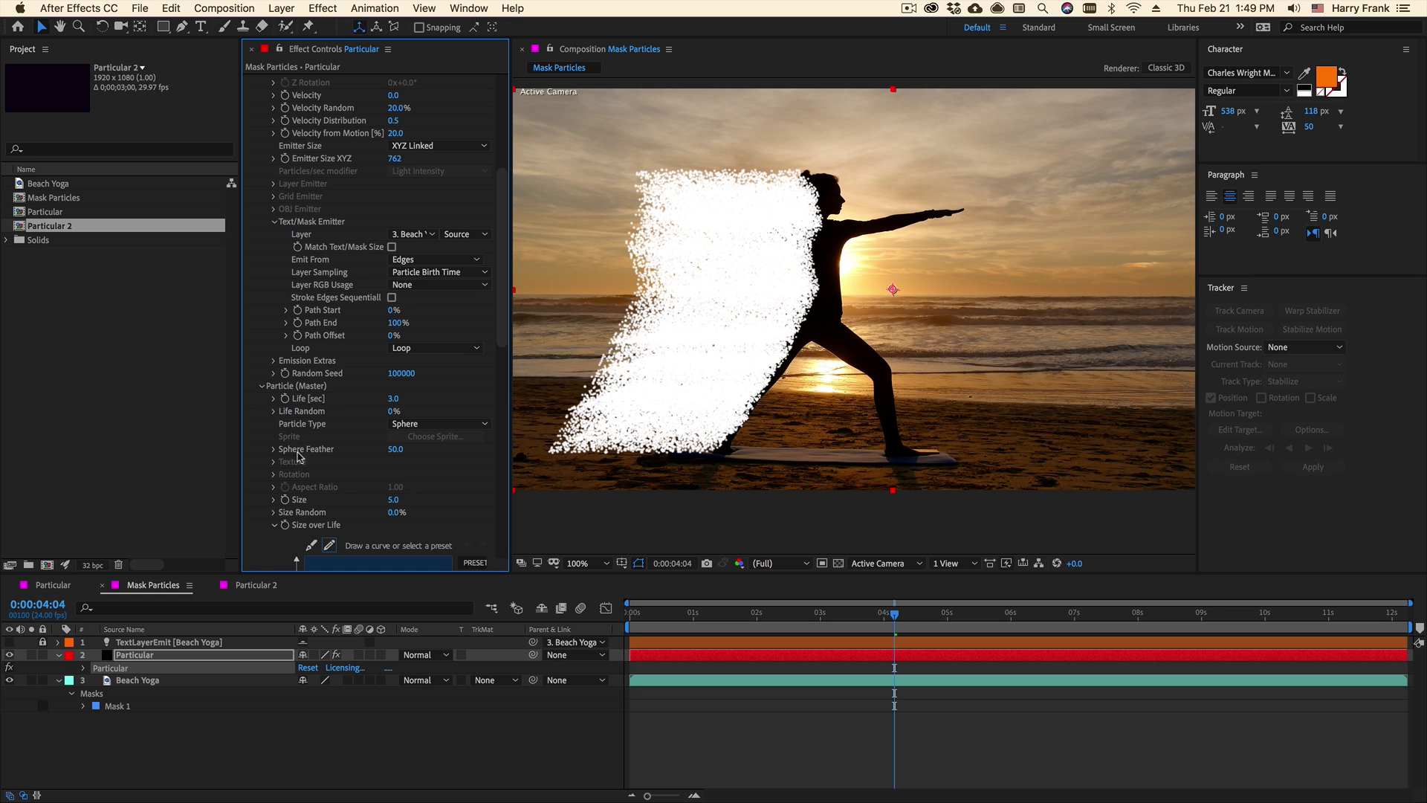
scroll(297, 455, "down", 1)
scroll(298, 457, "down", 2)
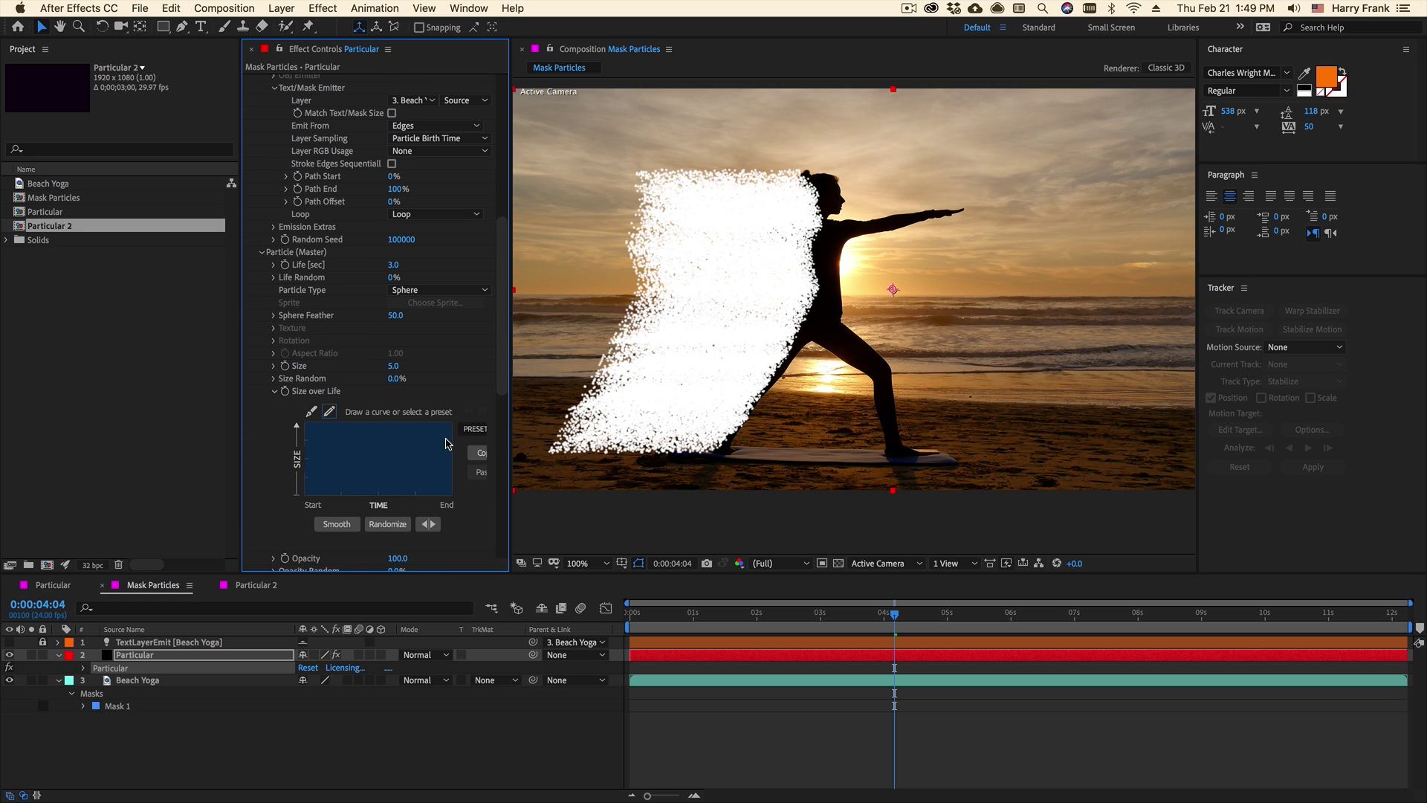
Apply the linear falling Size over Life preset and set Particle Size to 3
left_click(477, 437)
left_click(476, 466)
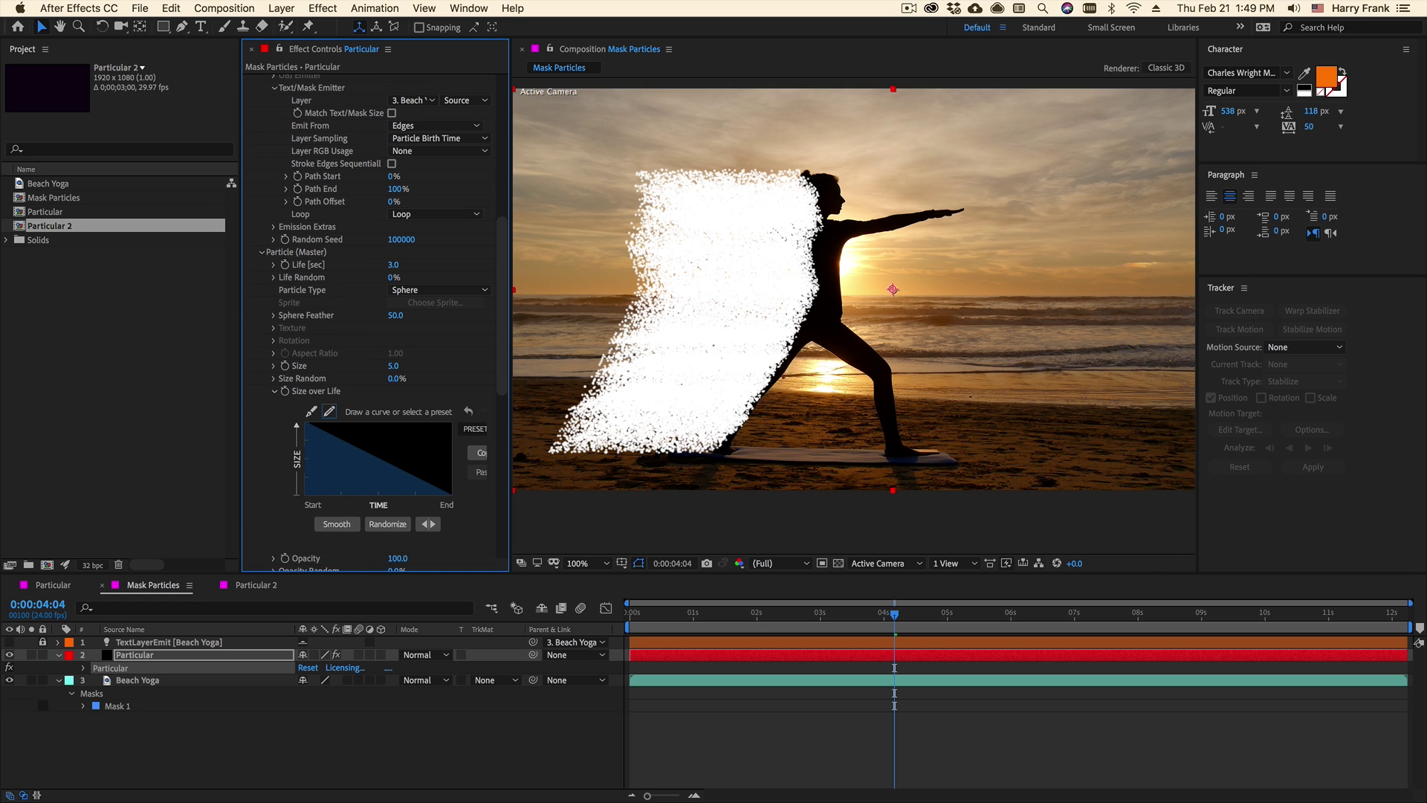
left_click(394, 366)
type("3")
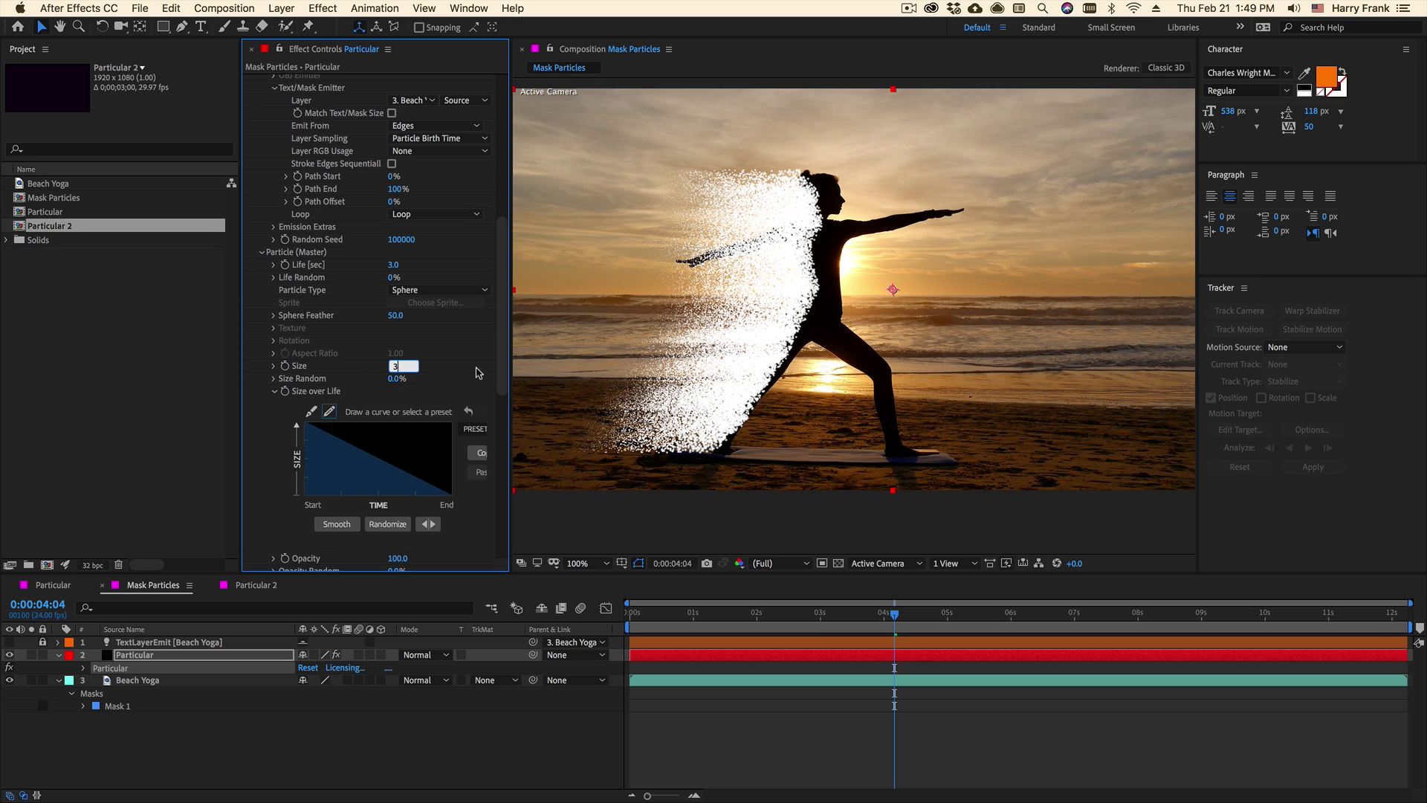
key("Return")
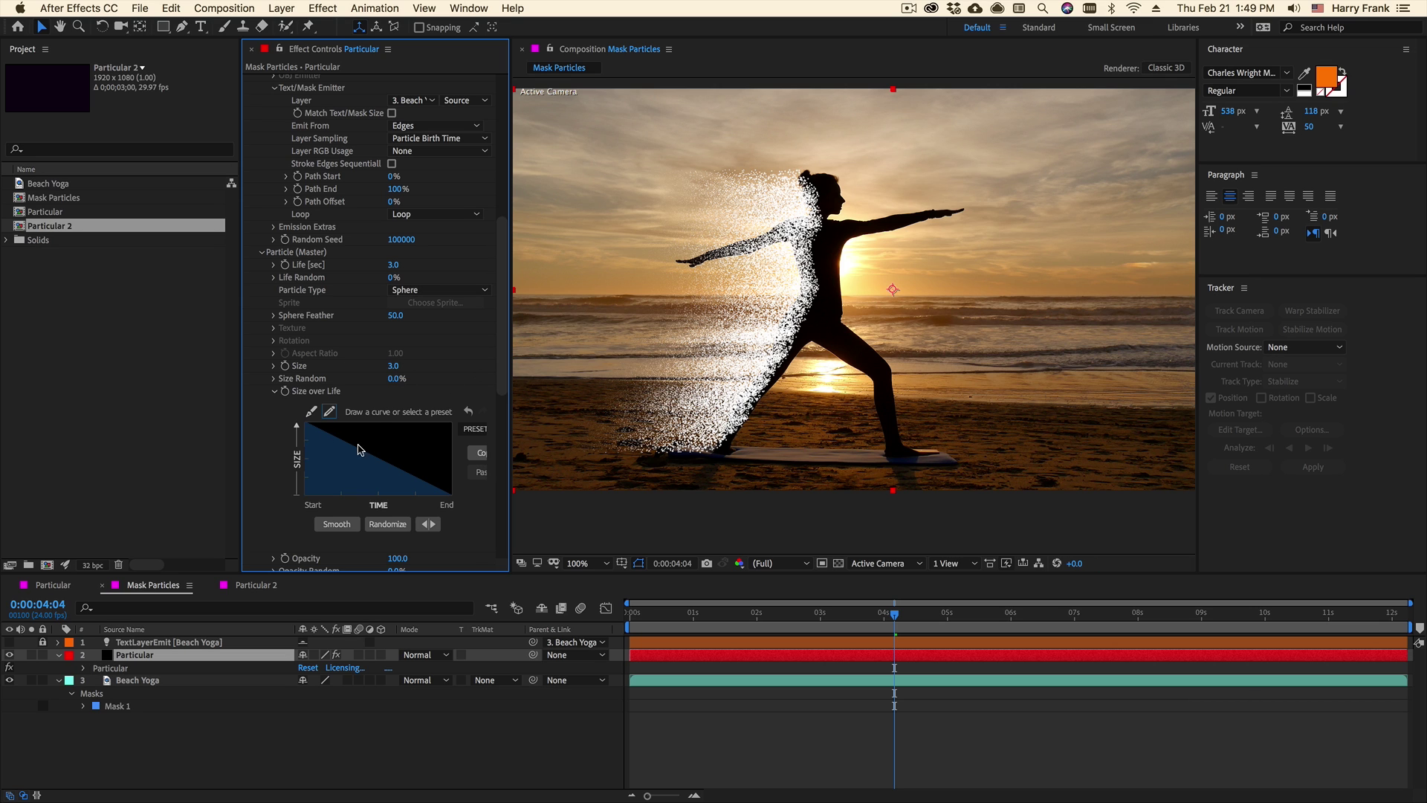
scroll(391, 422, "down", 5)
scroll(299, 485, "down", 3)
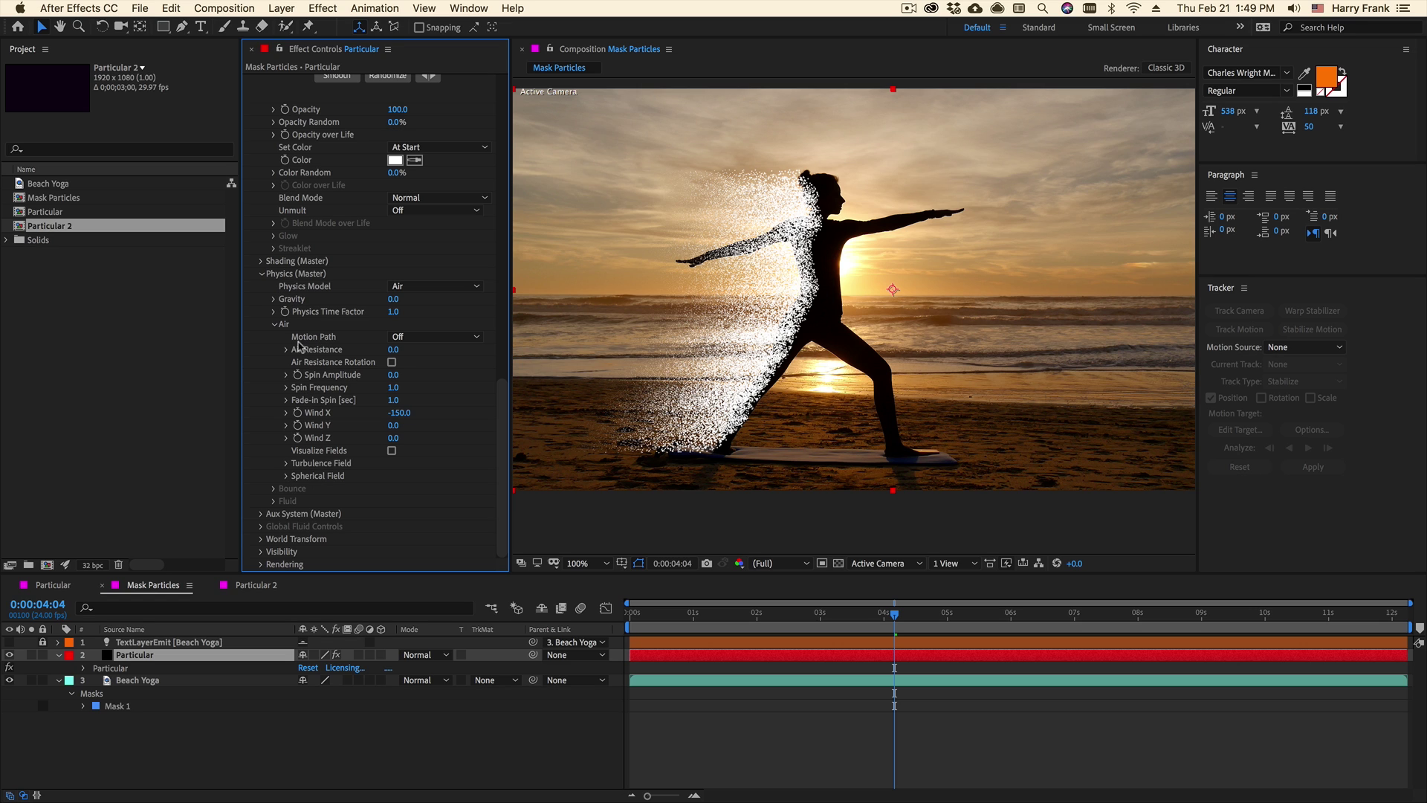
Expand Turbulence Field and set its Affect Position to 100
left_click(286, 463)
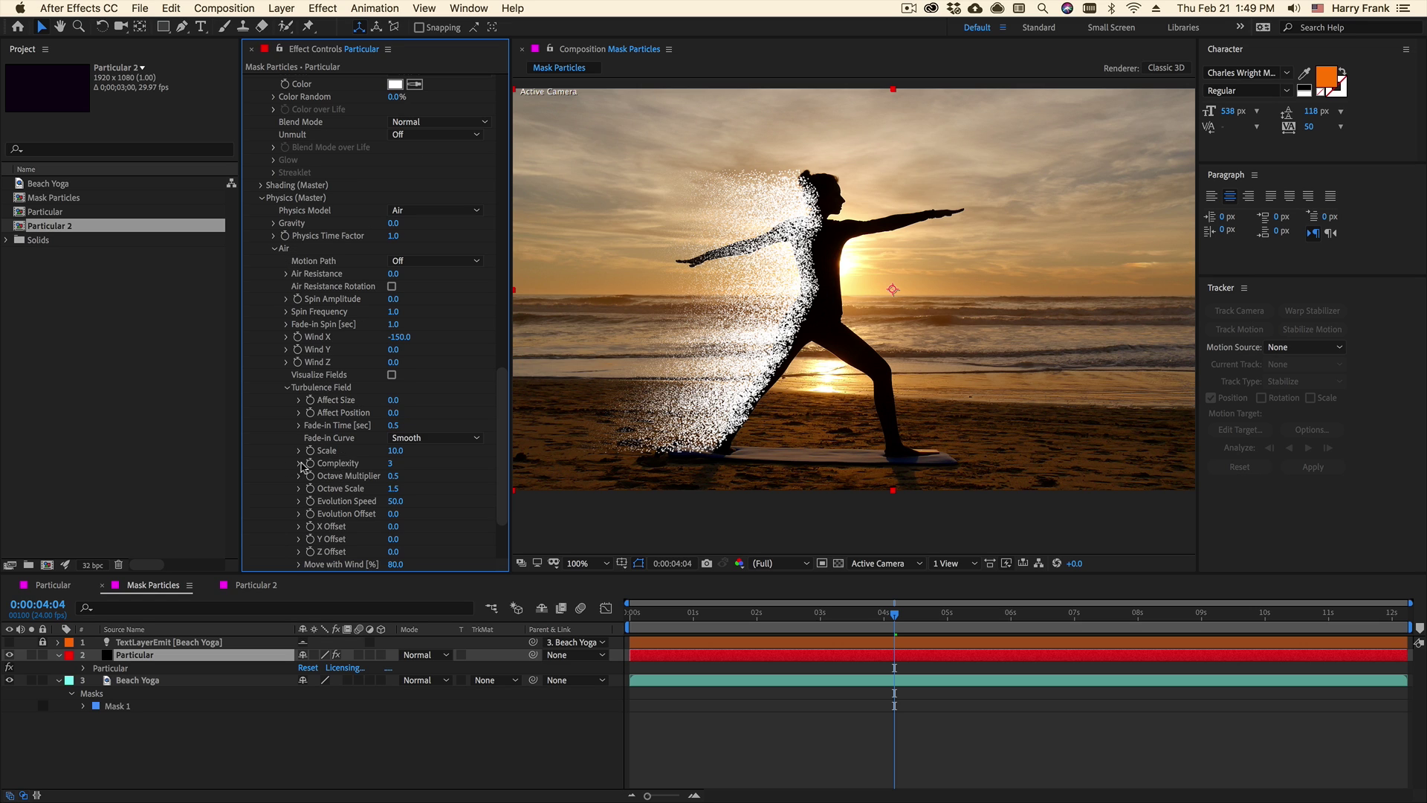
left_click(396, 413)
key("Return")
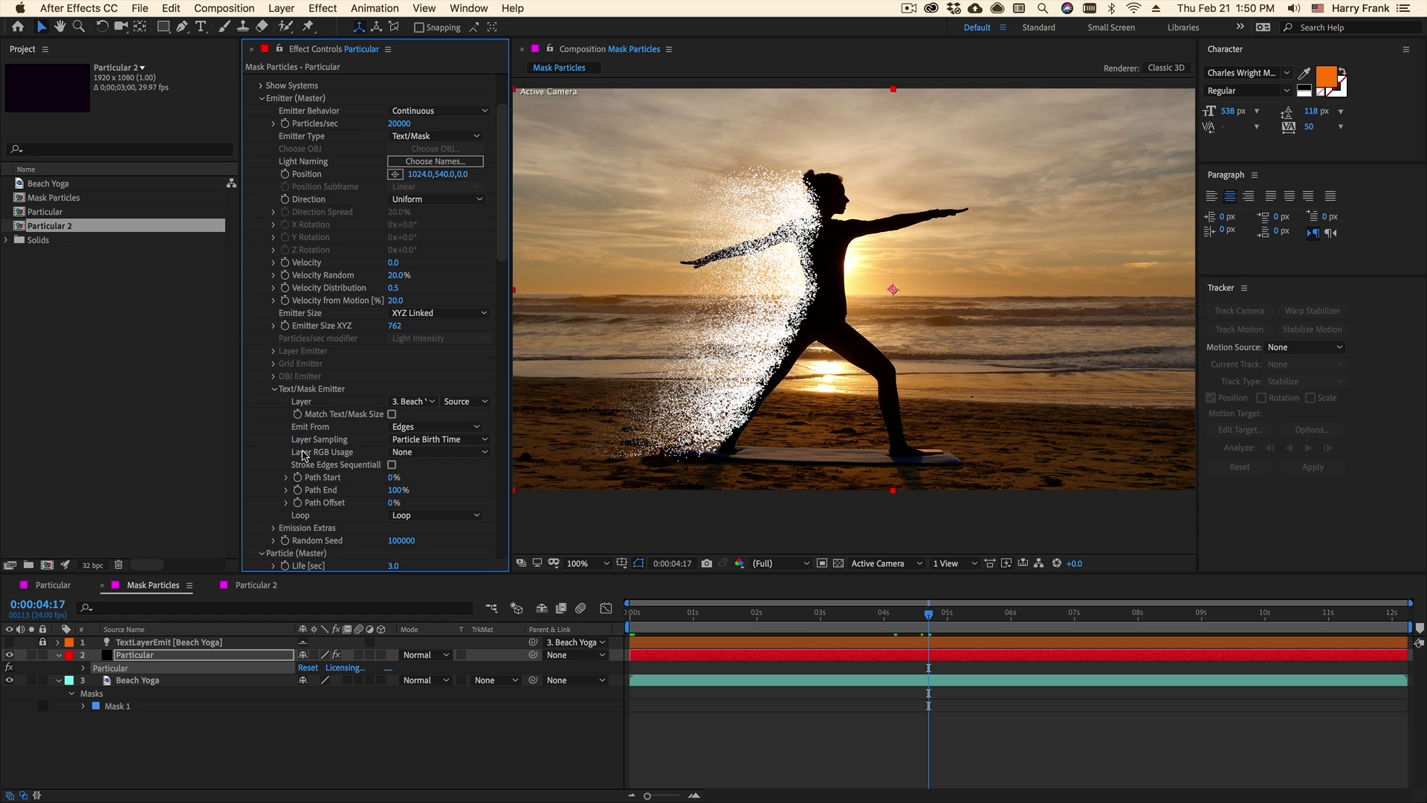
Set Layer RGB Usage to RGB - Particle Color and check the yoga mask one frame later
left_click(438, 452)
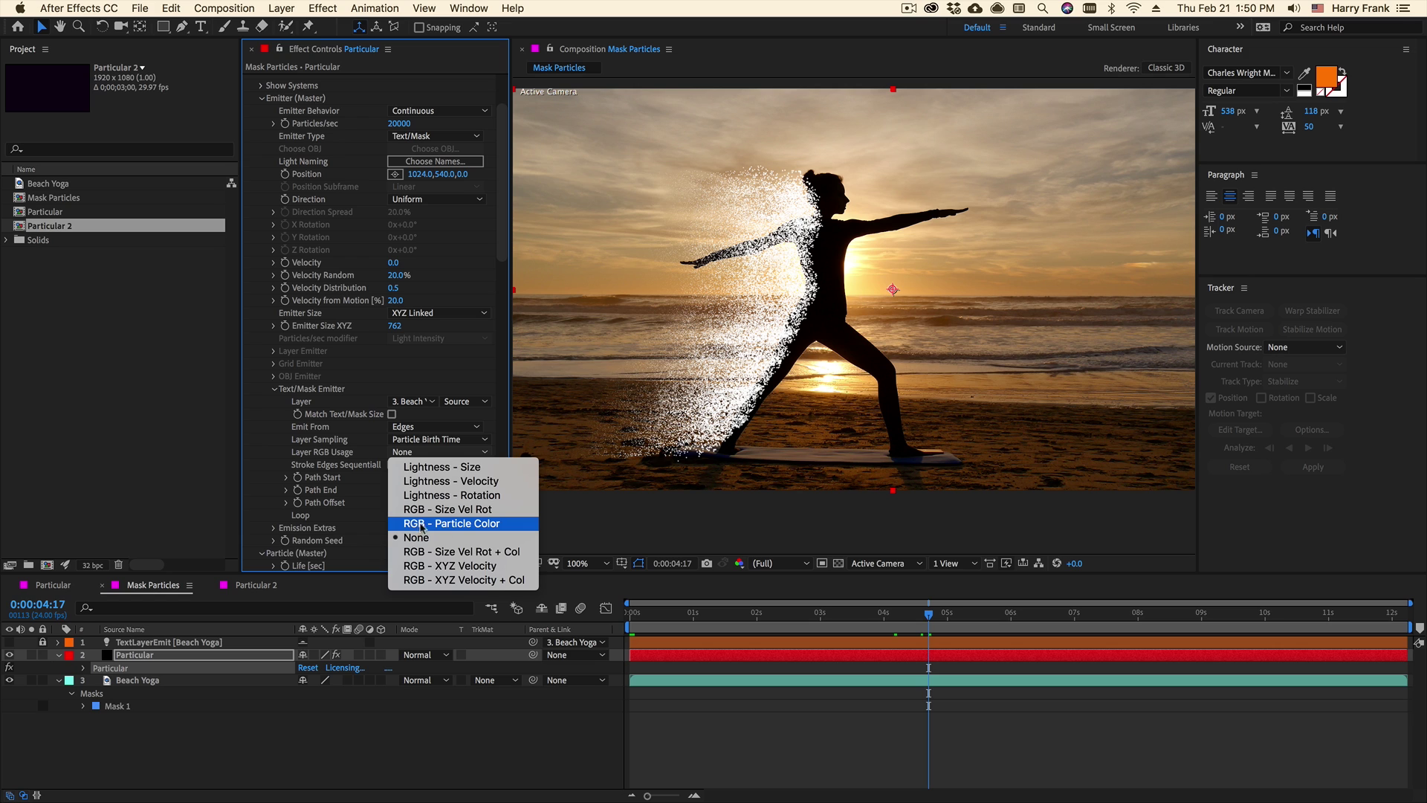
left_click(466, 524)
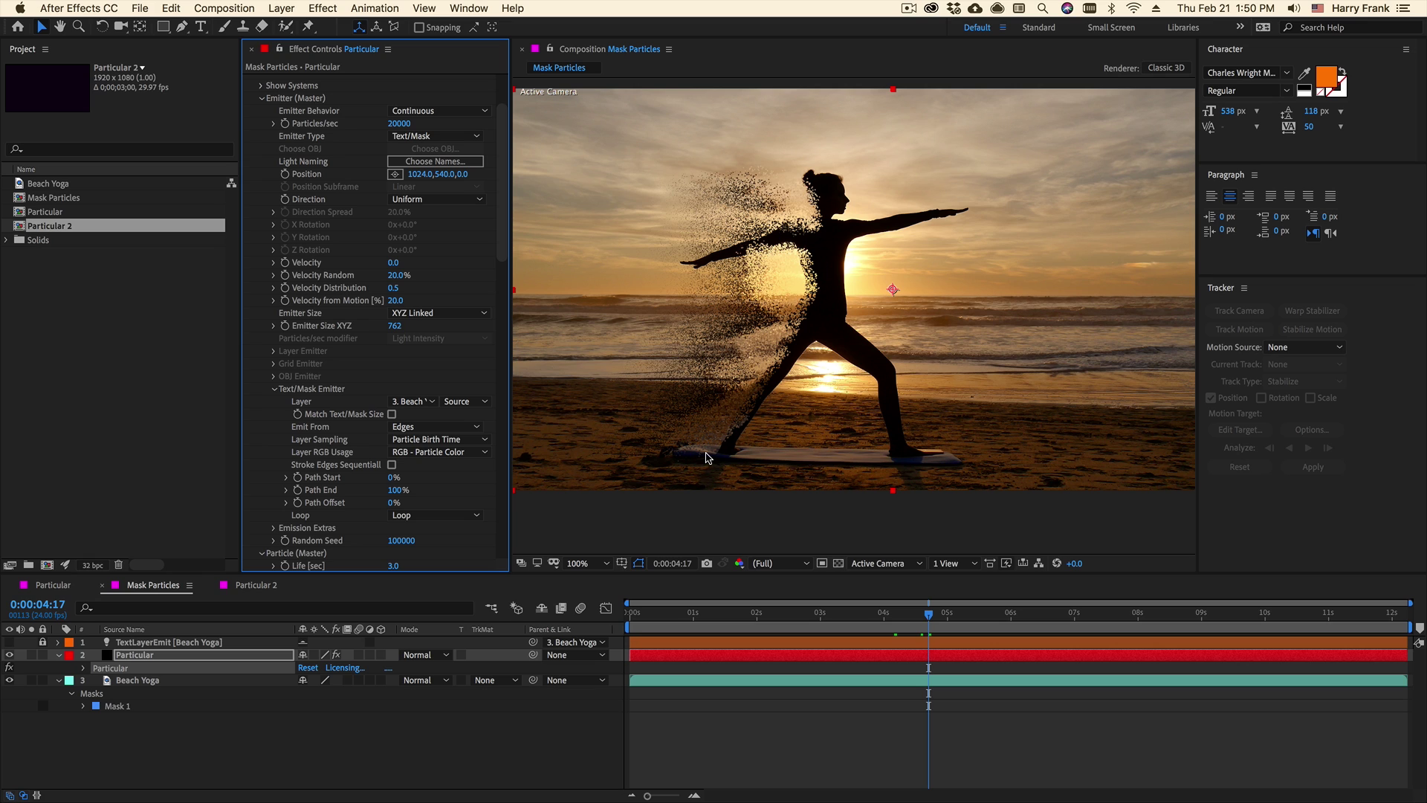
left_click(116, 707)
key("ctrl+t")
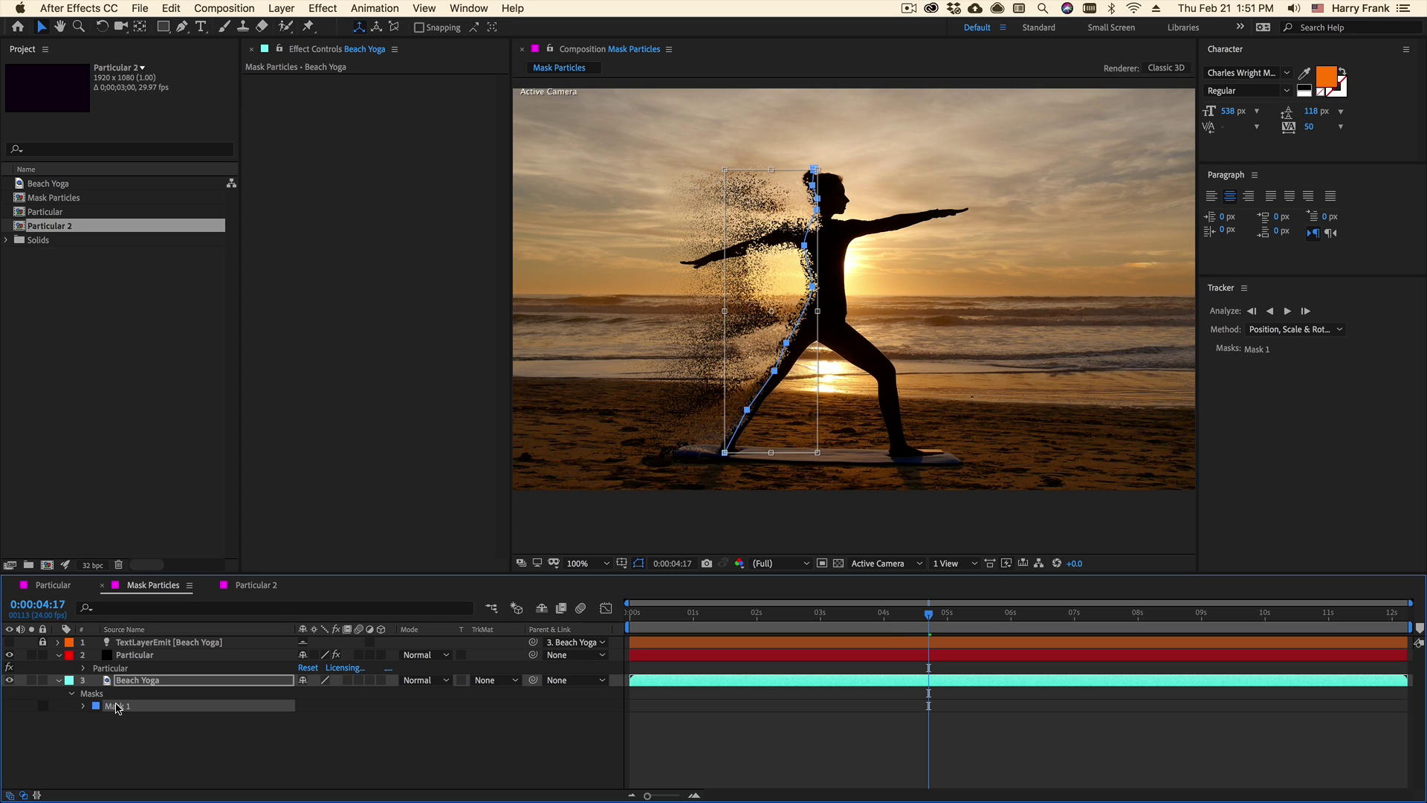
key("Return")
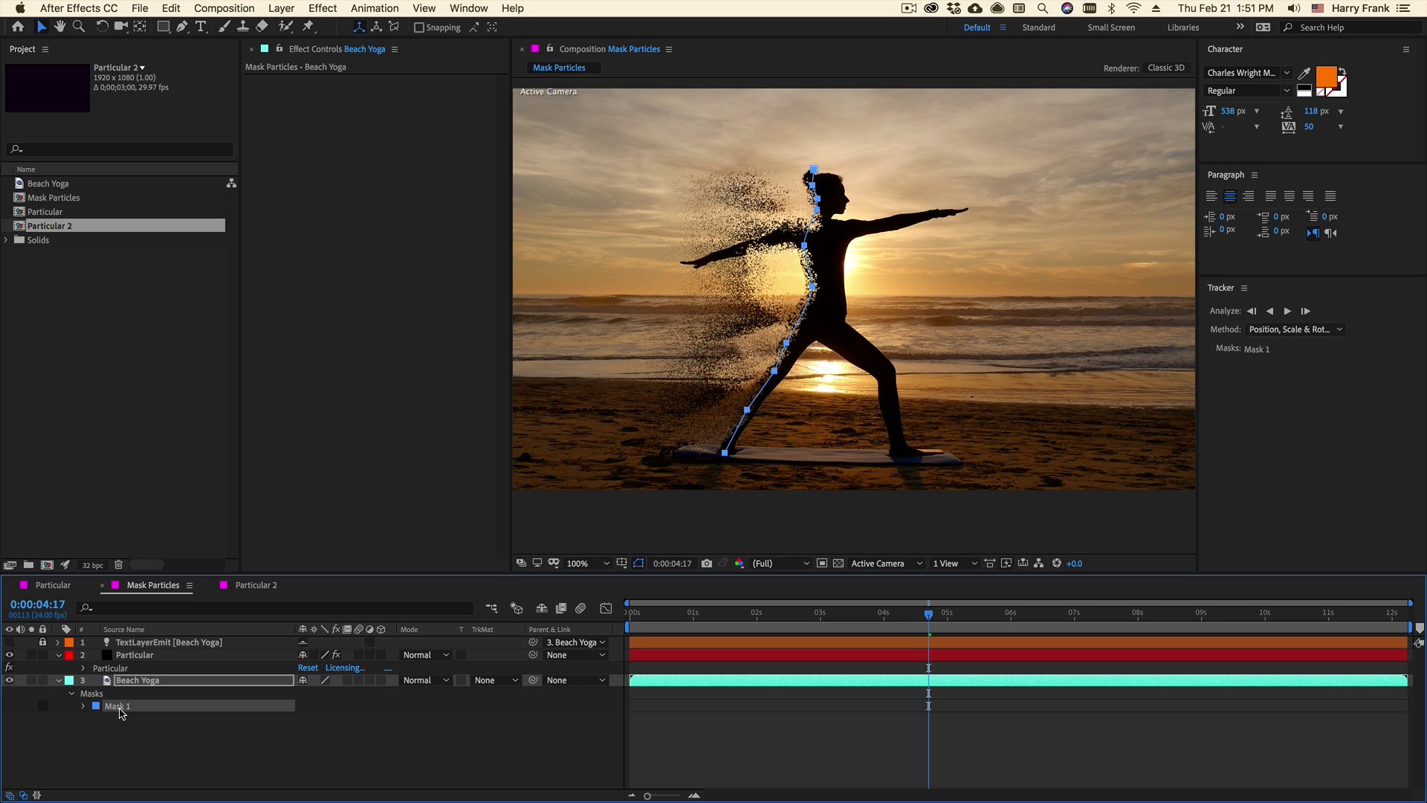
key("Page_Down")
Hide the Particular layer and reveal Beach Yoga's Mask Path property
left_click(134, 655)
key("Page_Up")
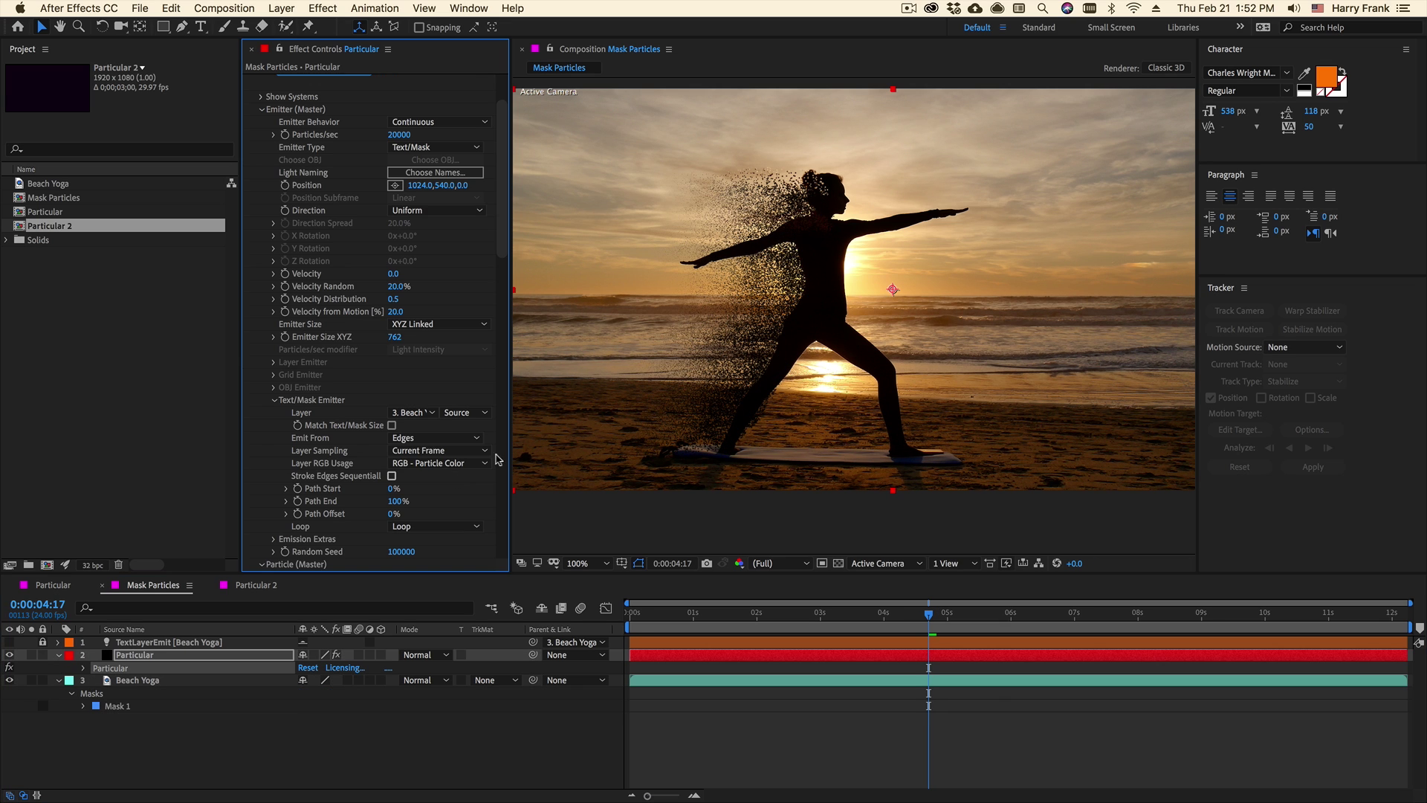
left_click(11, 656)
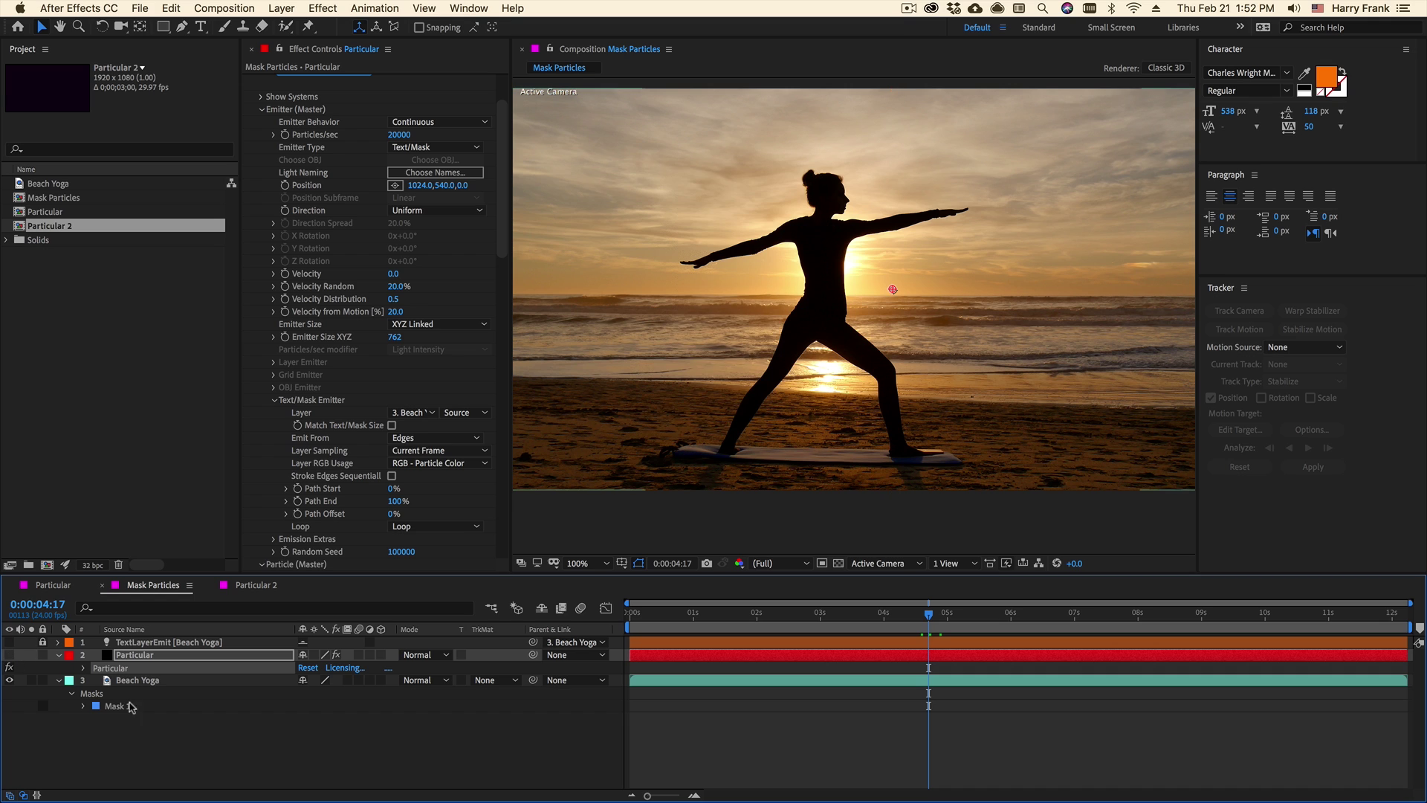
left_click(136, 680)
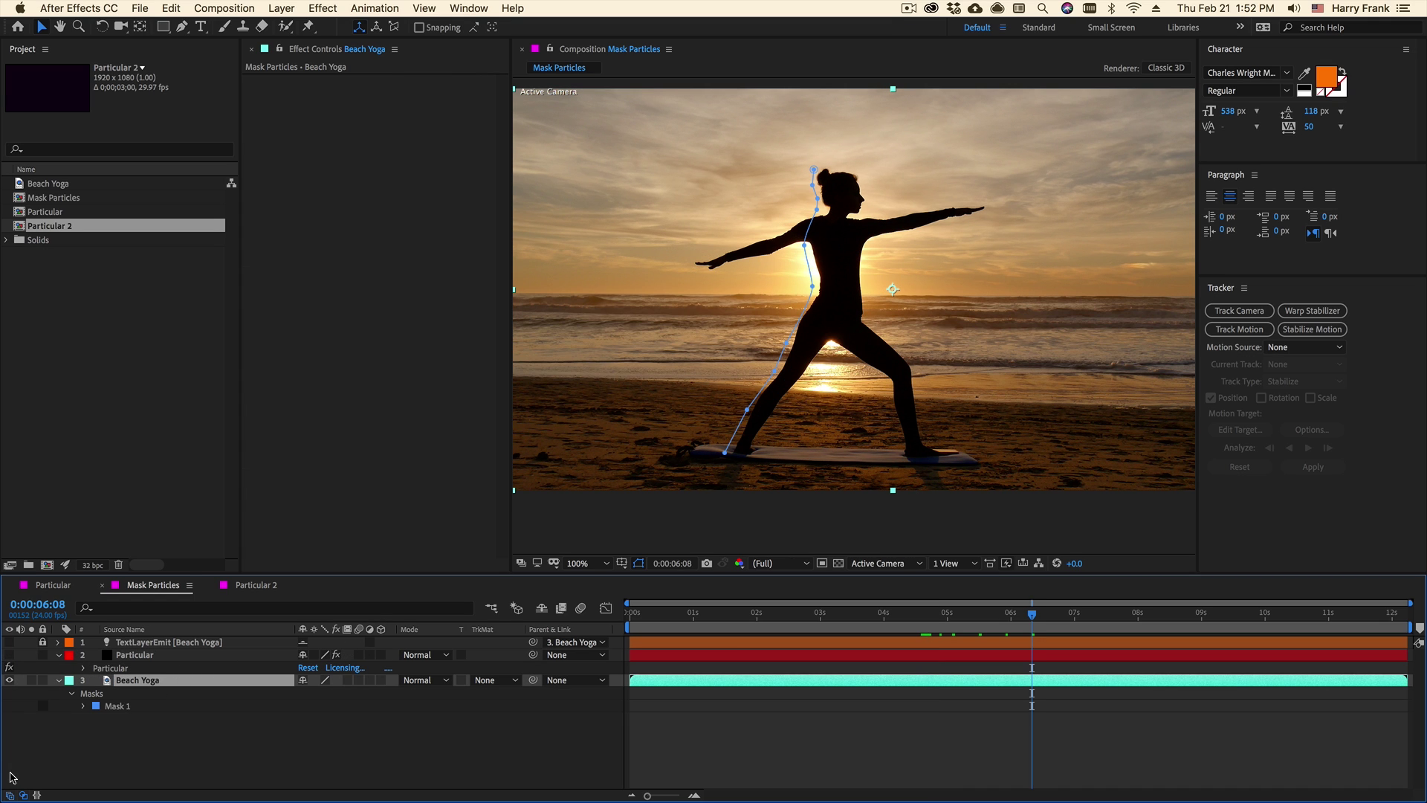
key("m")
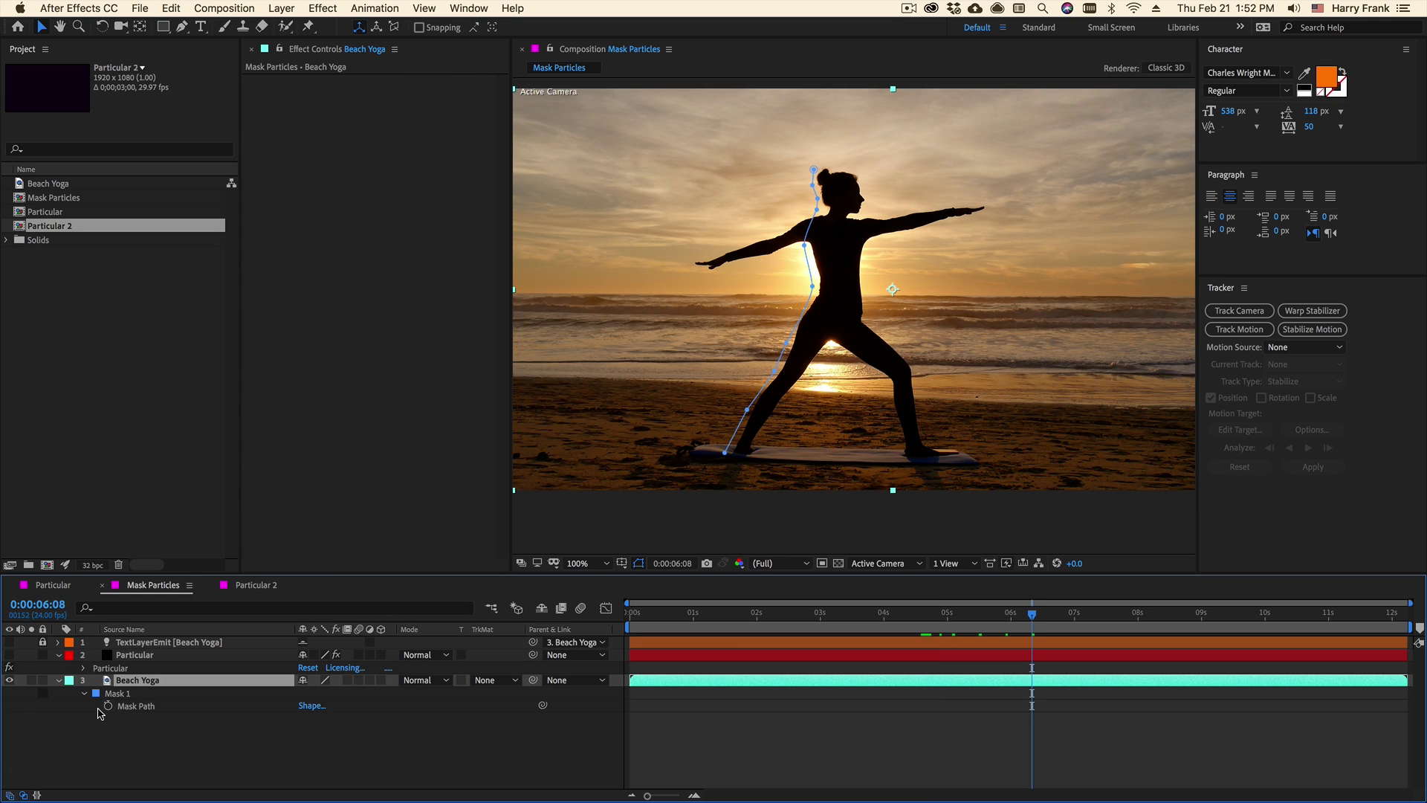
left_click(257, 692)
At 0:00, move the yoga mask left onto the woman's silhouette
key("Home")
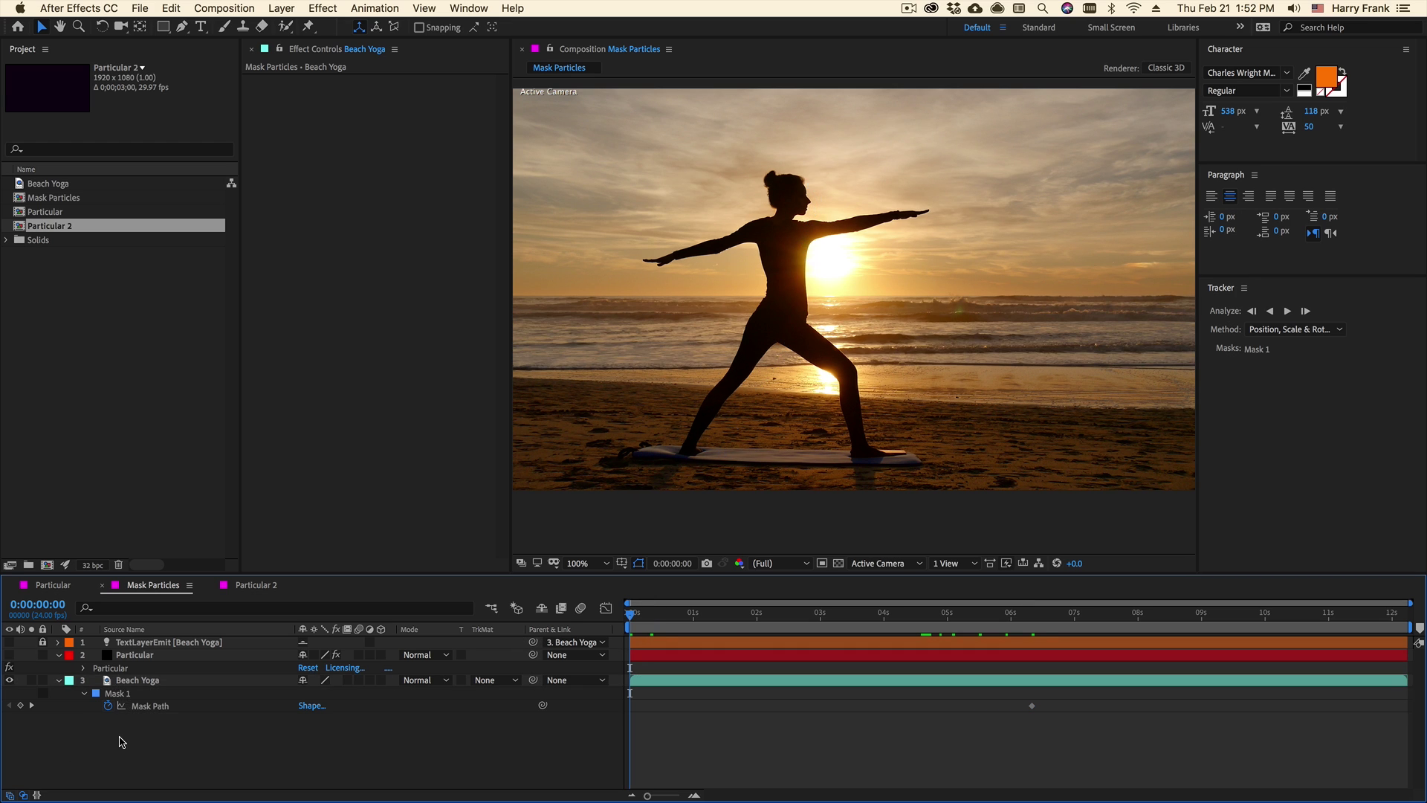
left_click(118, 696)
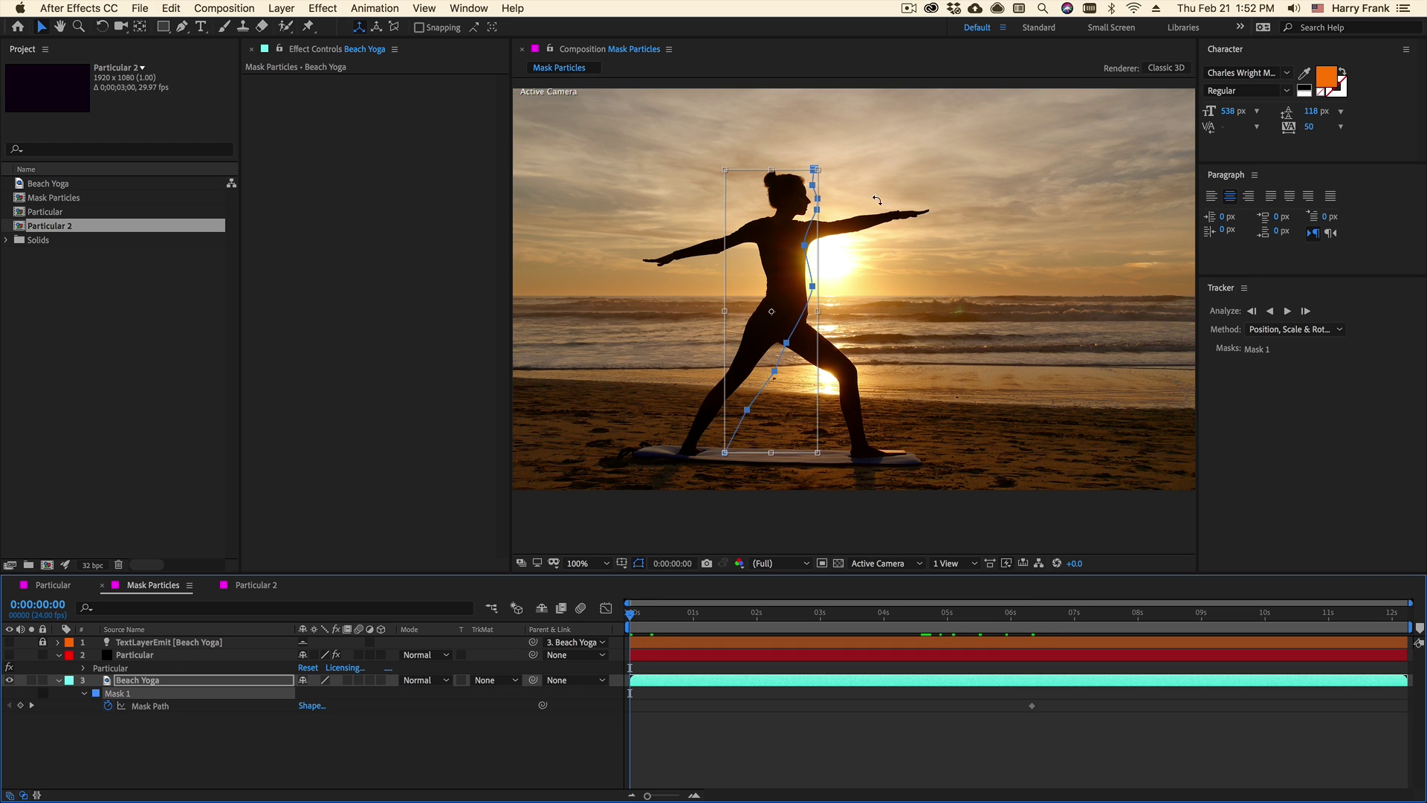
left_click_drag(767, 342, 719, 328)
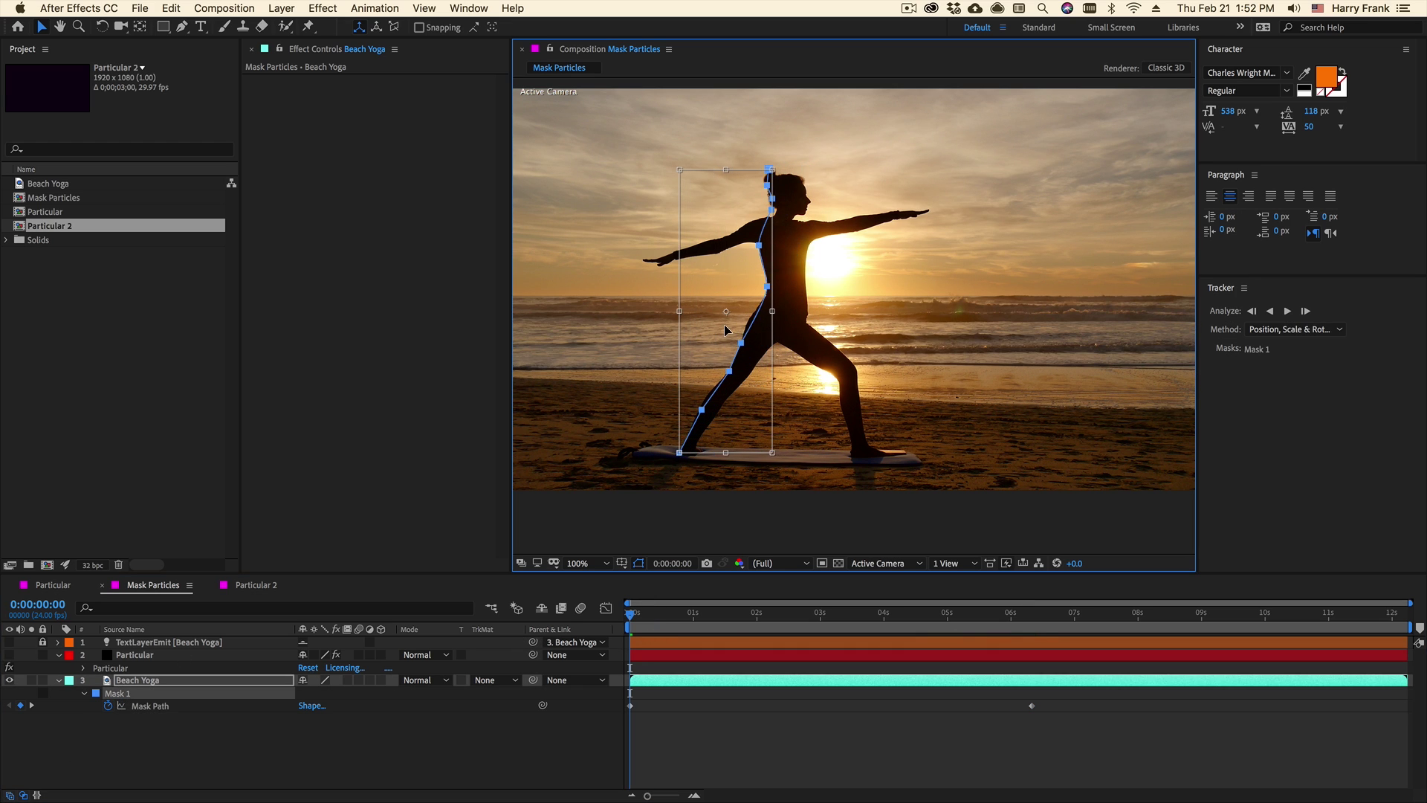
key("Left")
key("Left")
key("Left")
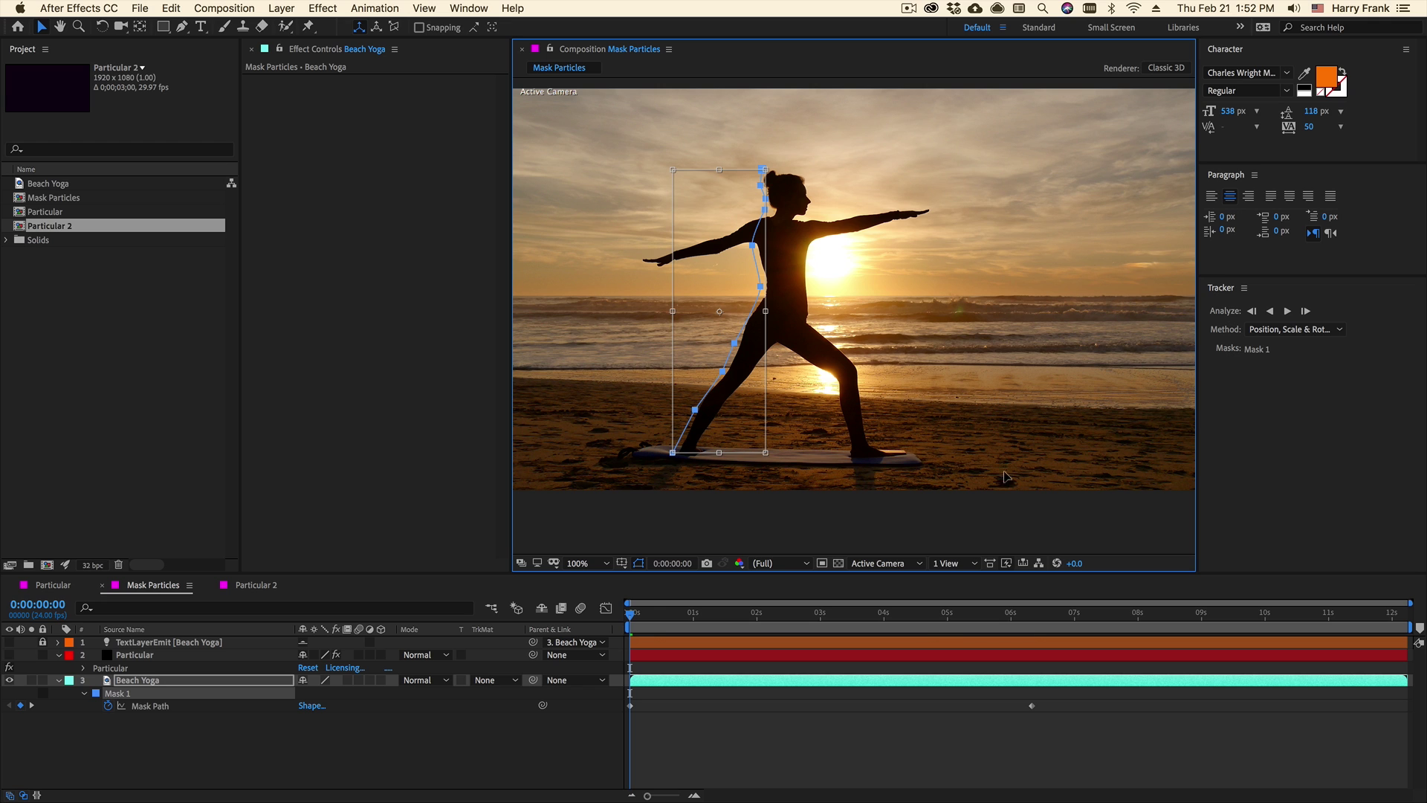
At the comp end, move the mask right onto the silhouette and preview mid-clip
key("End")
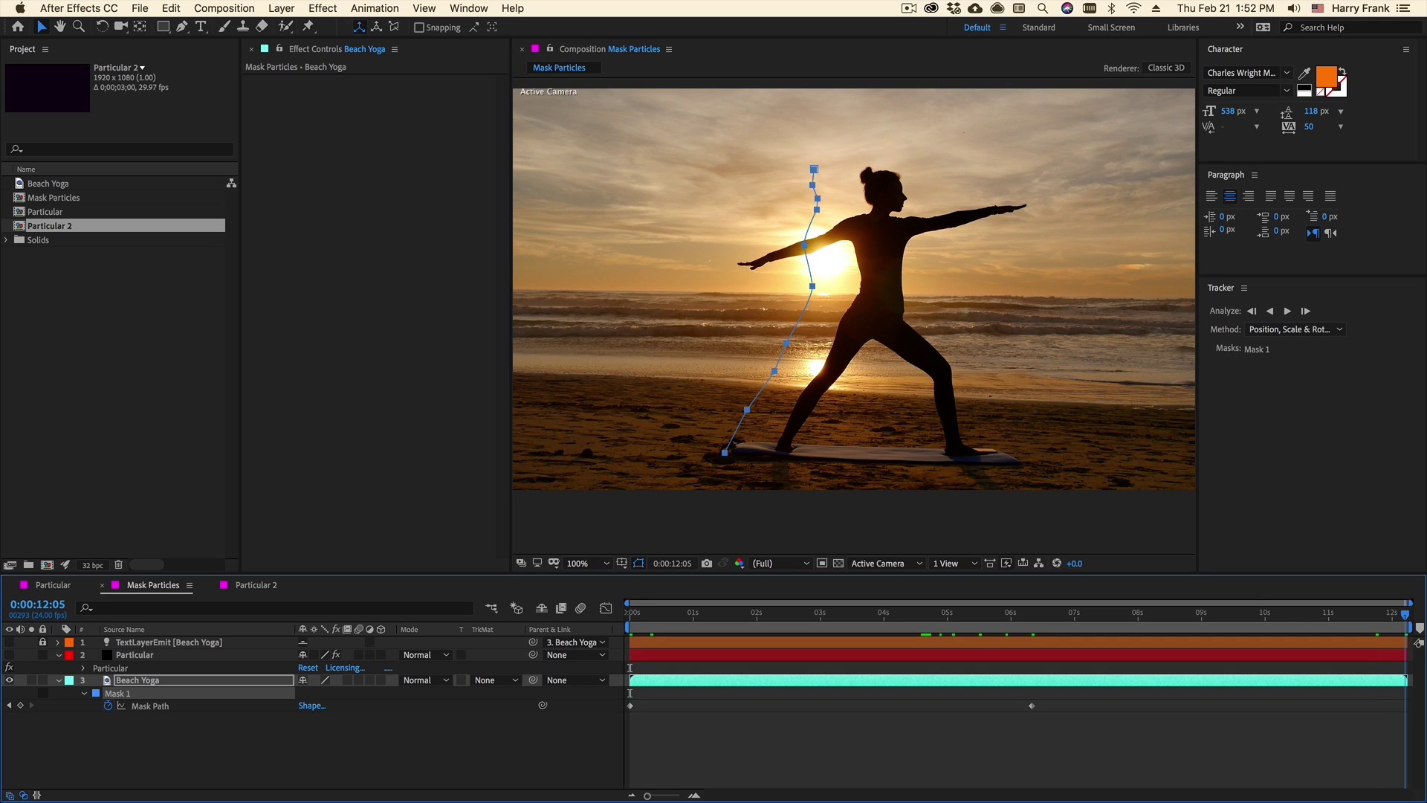
left_click_drag(780, 305, 821, 303)
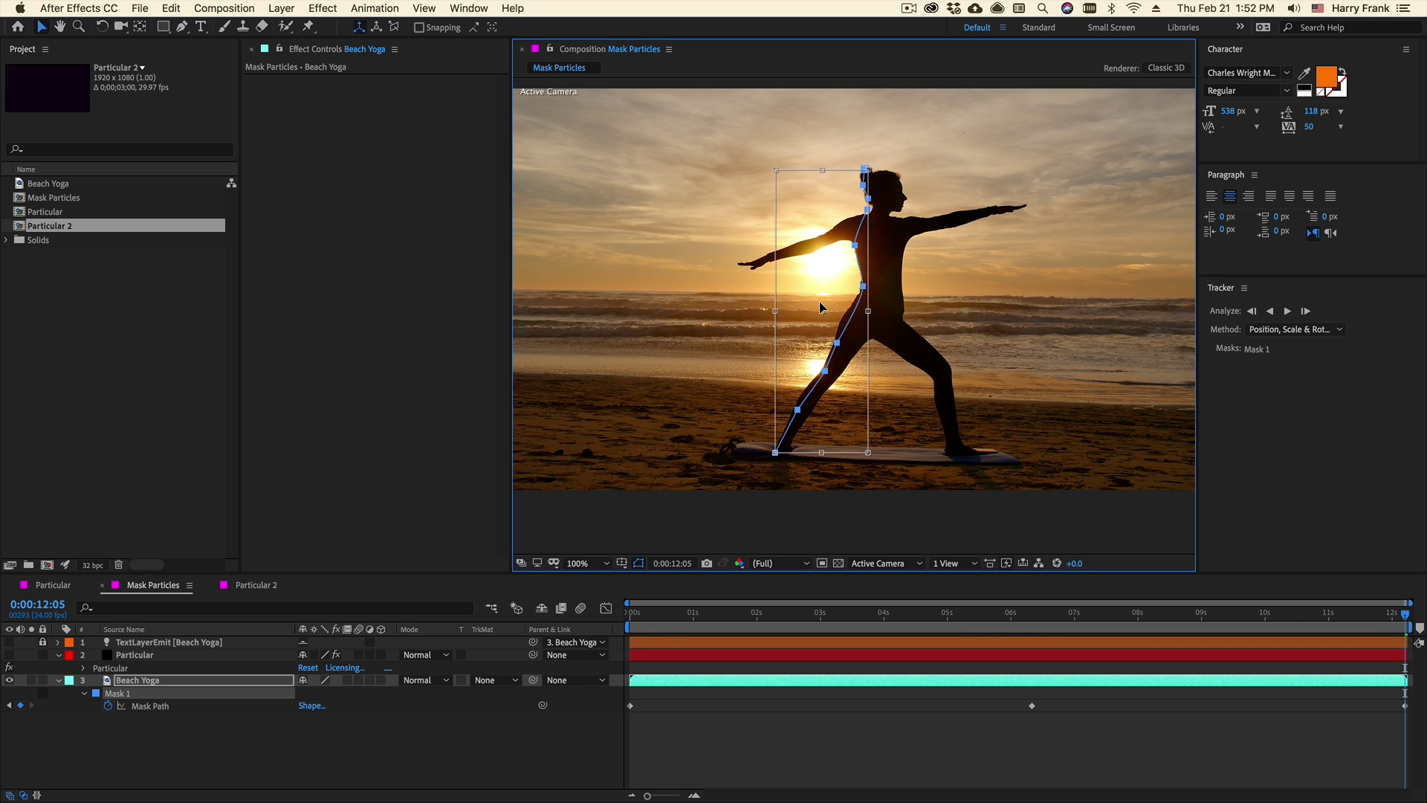
key("Right")
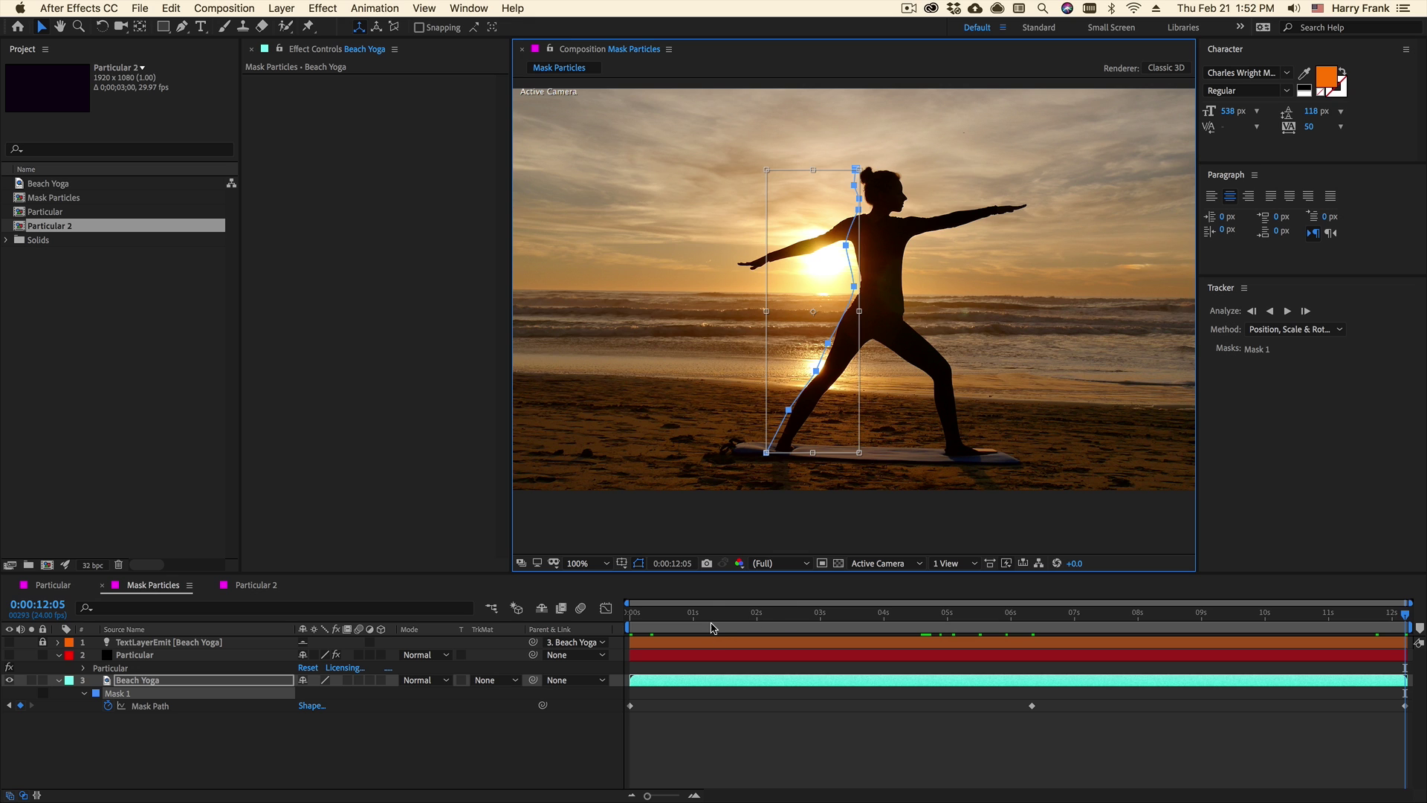
left_click_drag(715, 624, 1070, 645)
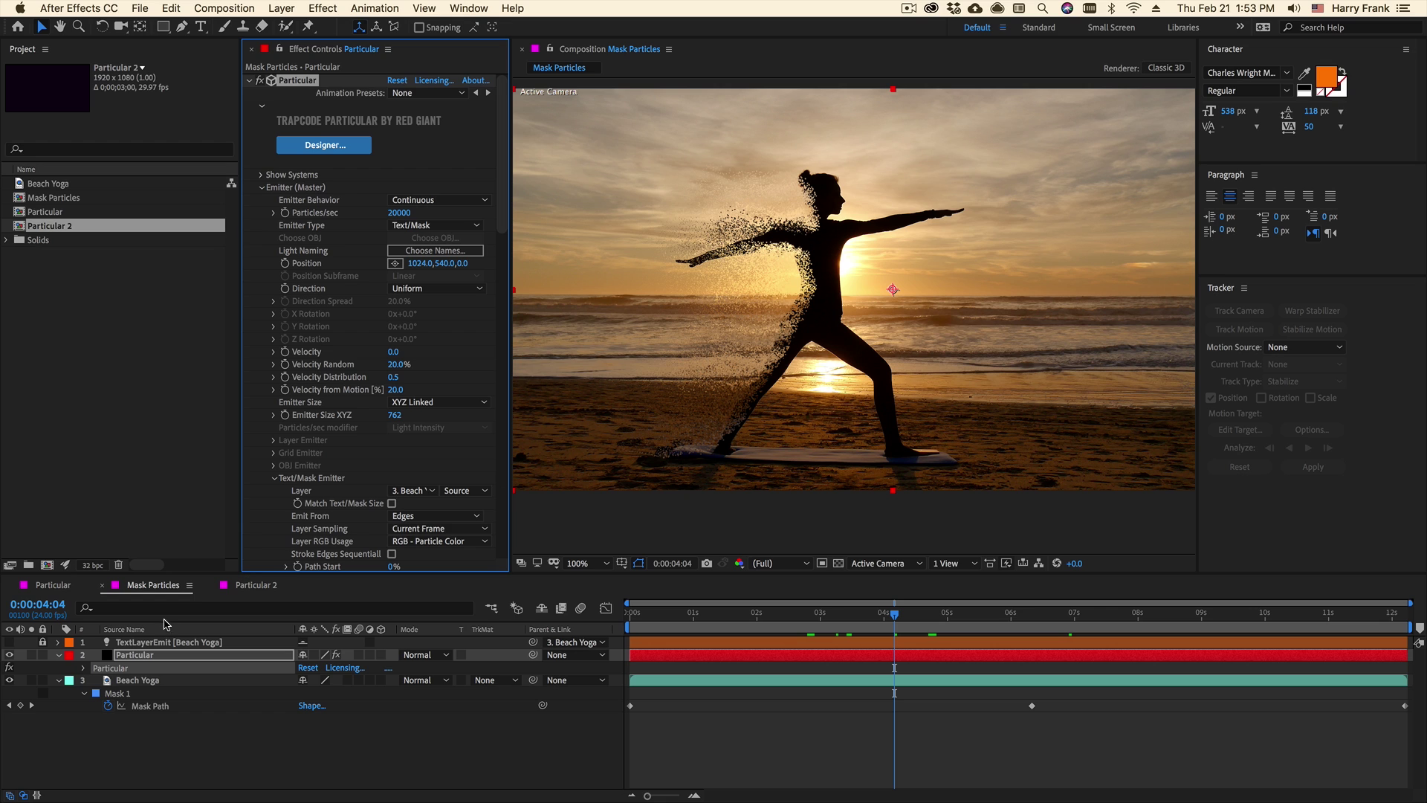
Select the Beach Yoga mask and match Particular's emitter size to the mask
left_click(140, 702)
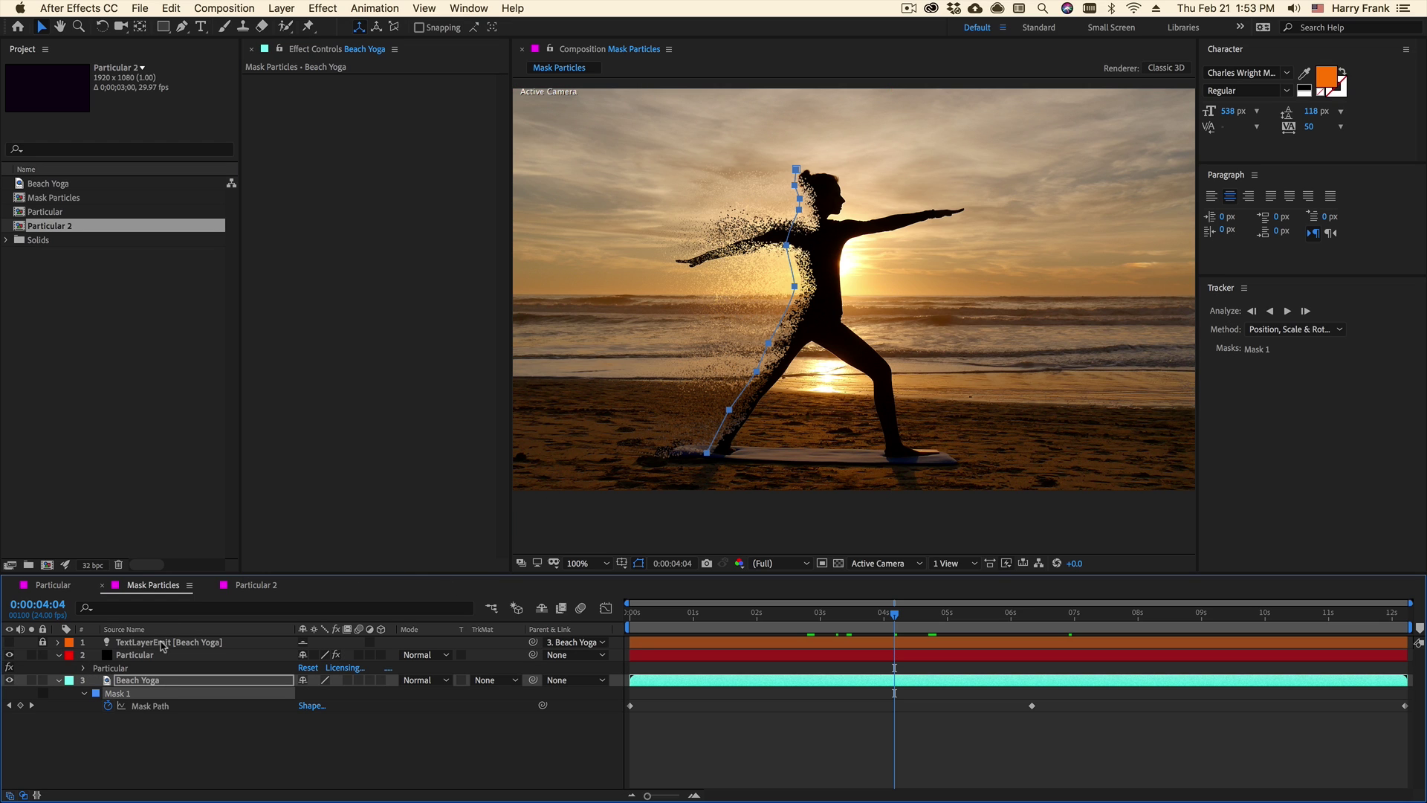
left_click(117, 670)
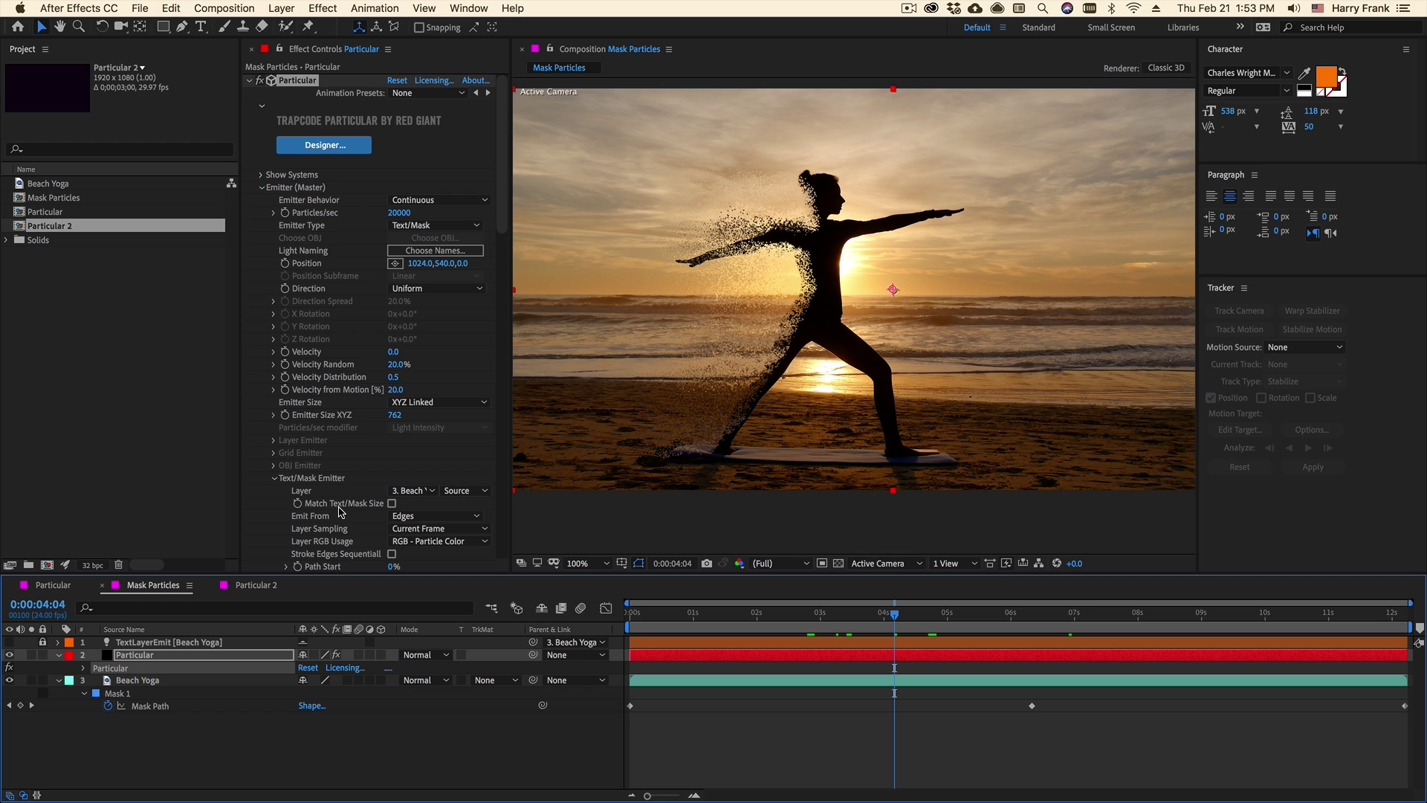
left_click(392, 505)
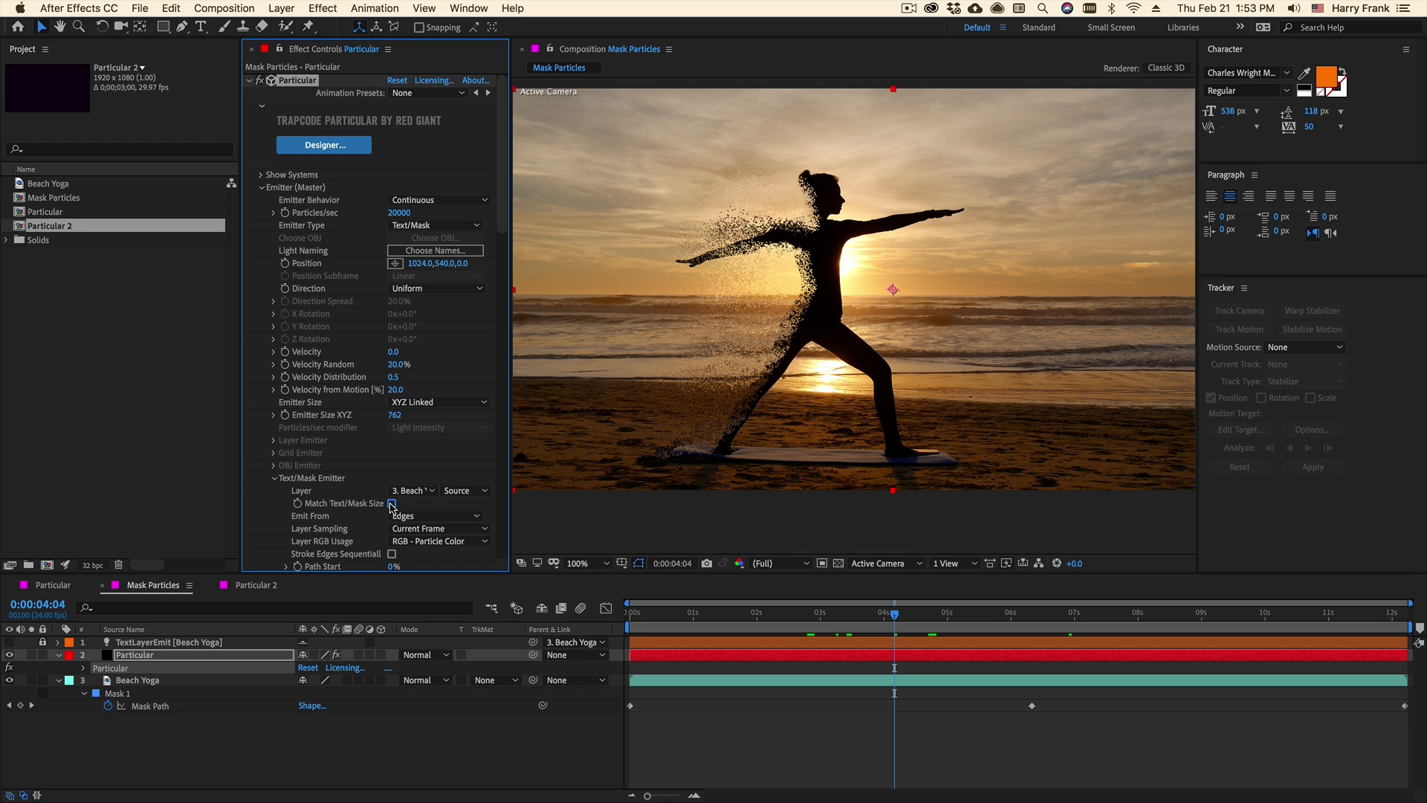
left_click(391, 505)
left_click(946, 615)
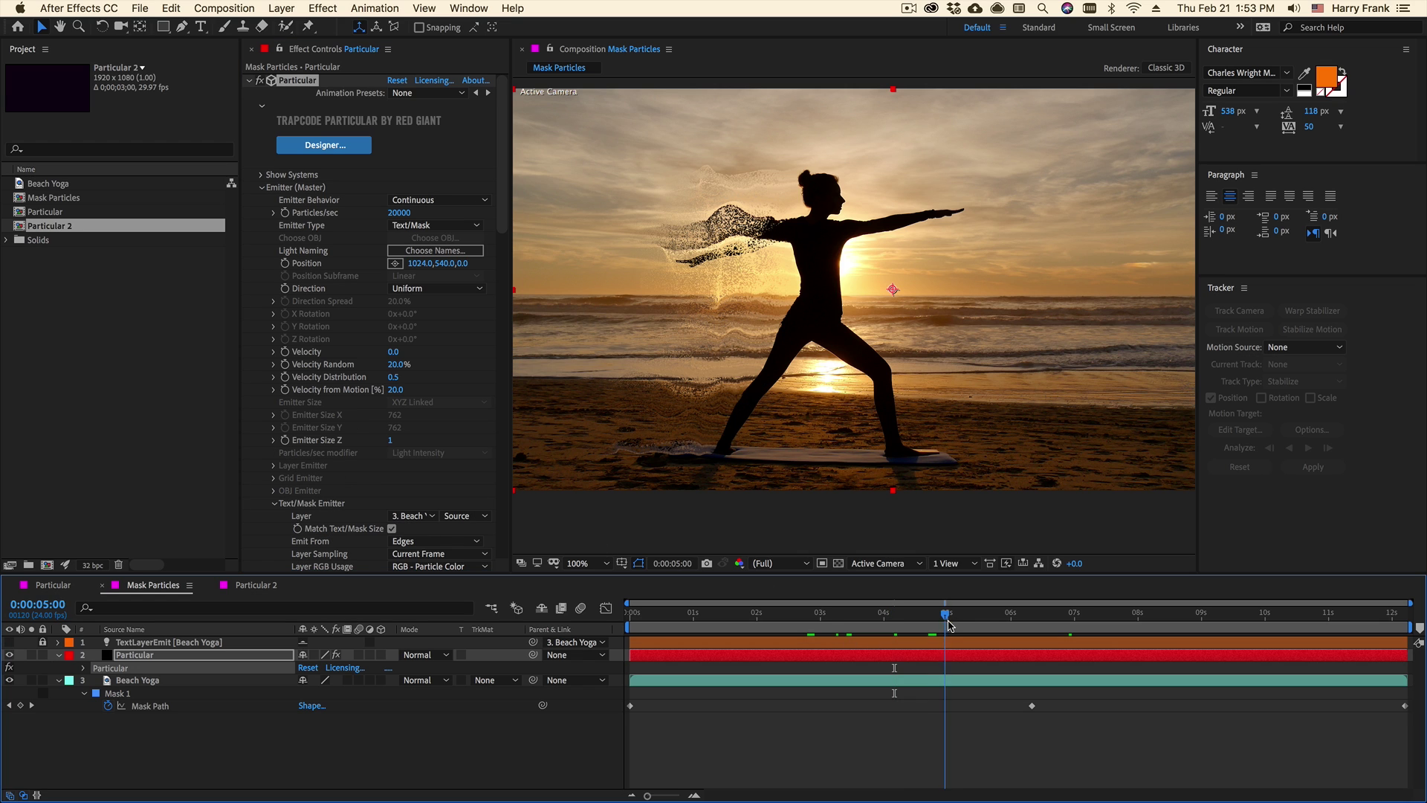
Step forward one frame and reselect Mask 1 and the Particular effect
left_click(966, 631)
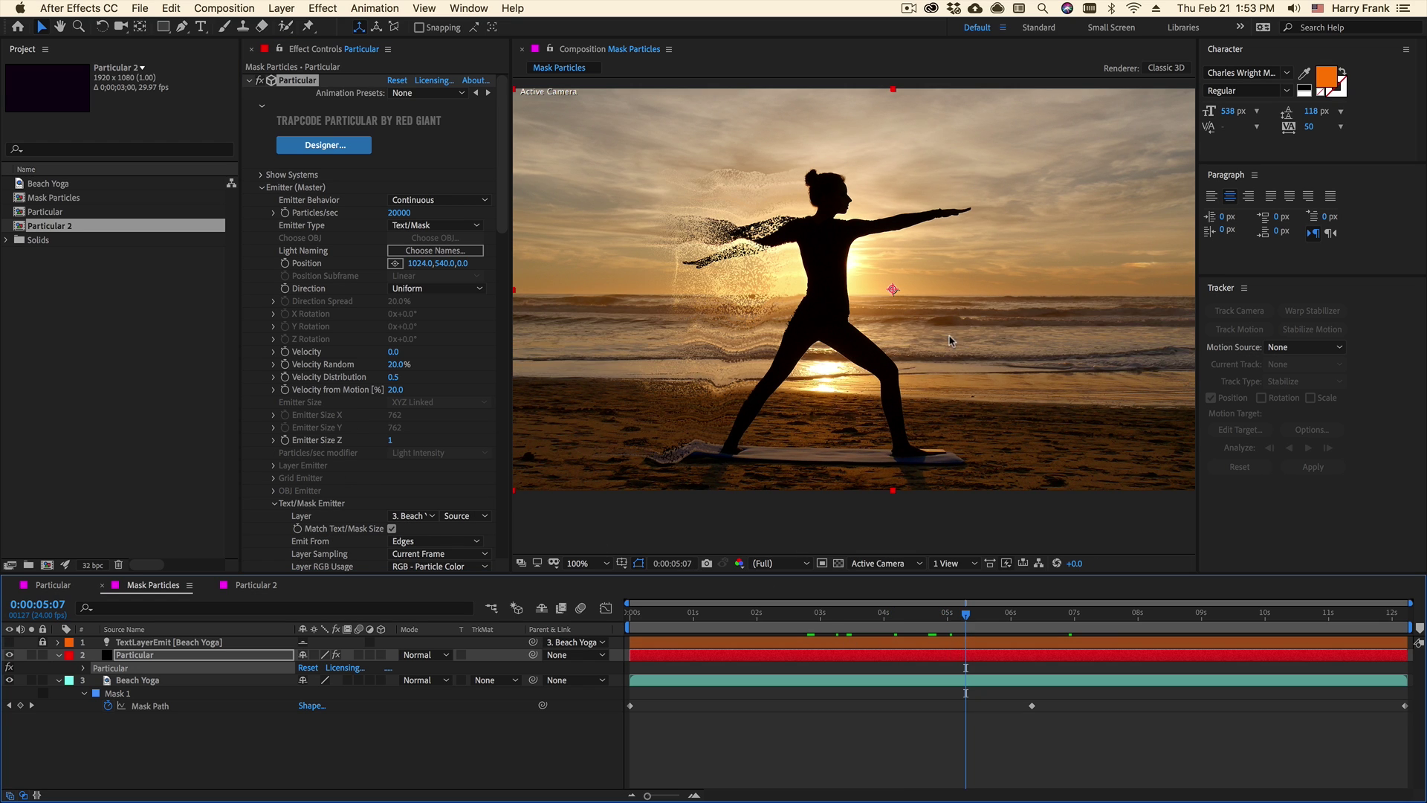
left_click(136, 693)
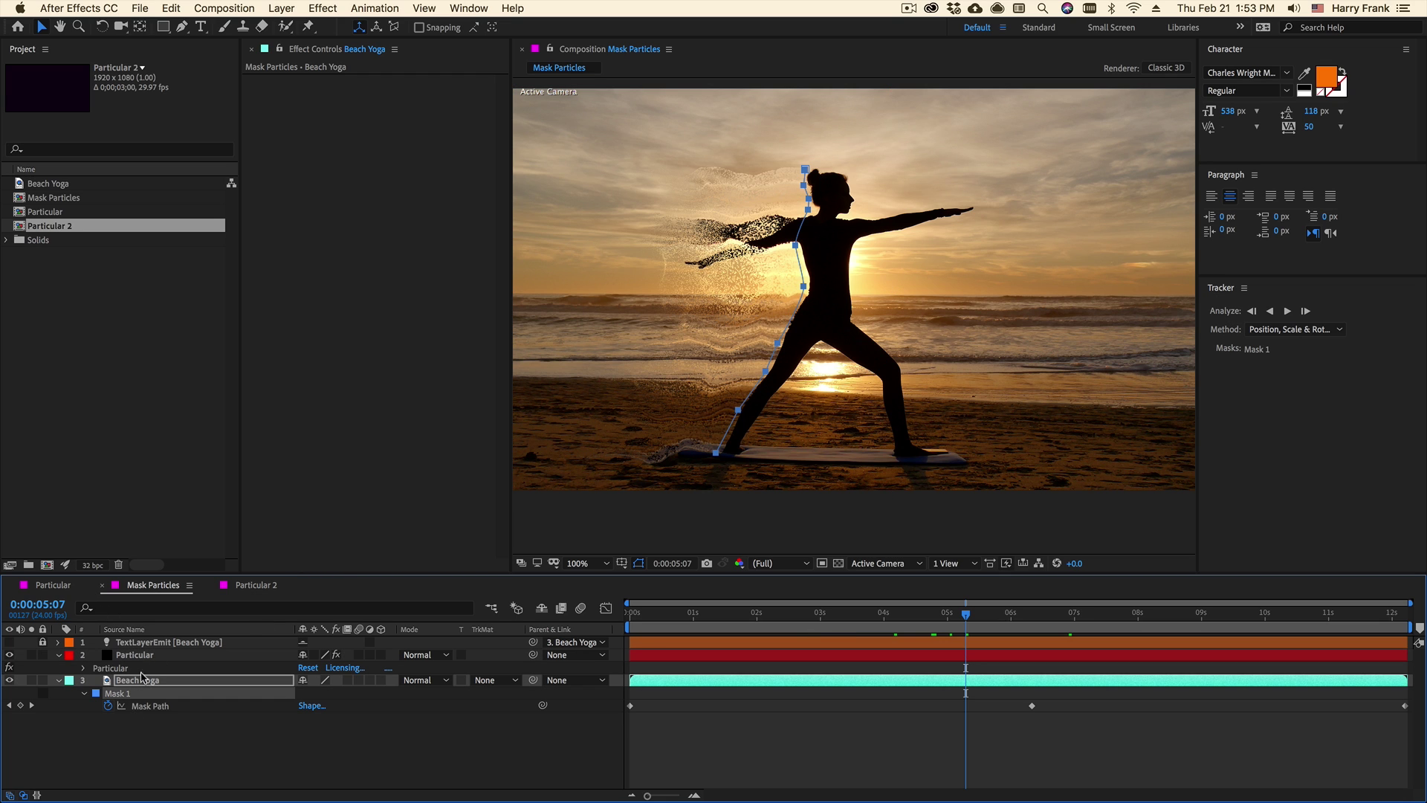
left_click(112, 669)
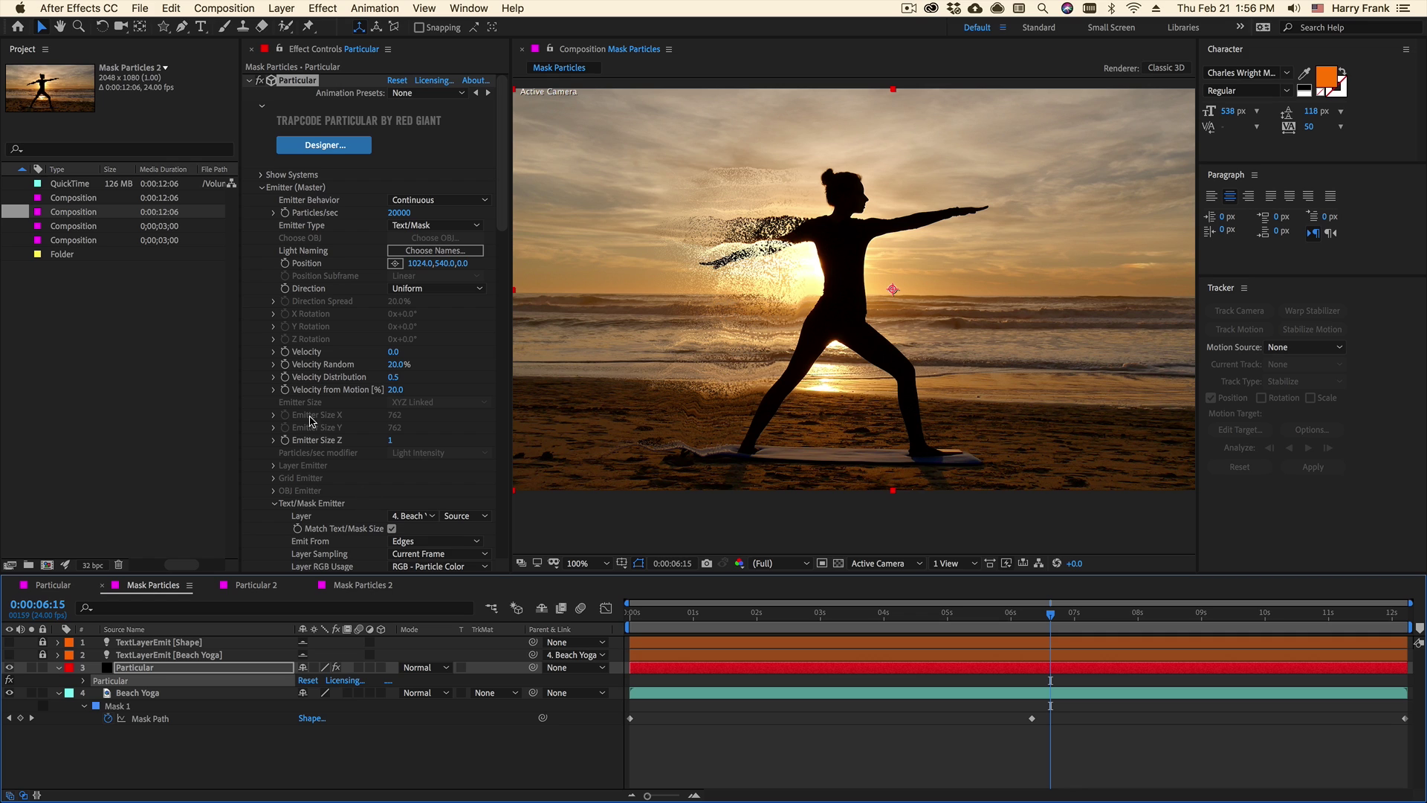
In Mask Particles 2, create a new solid named Mask
left_click(362, 586)
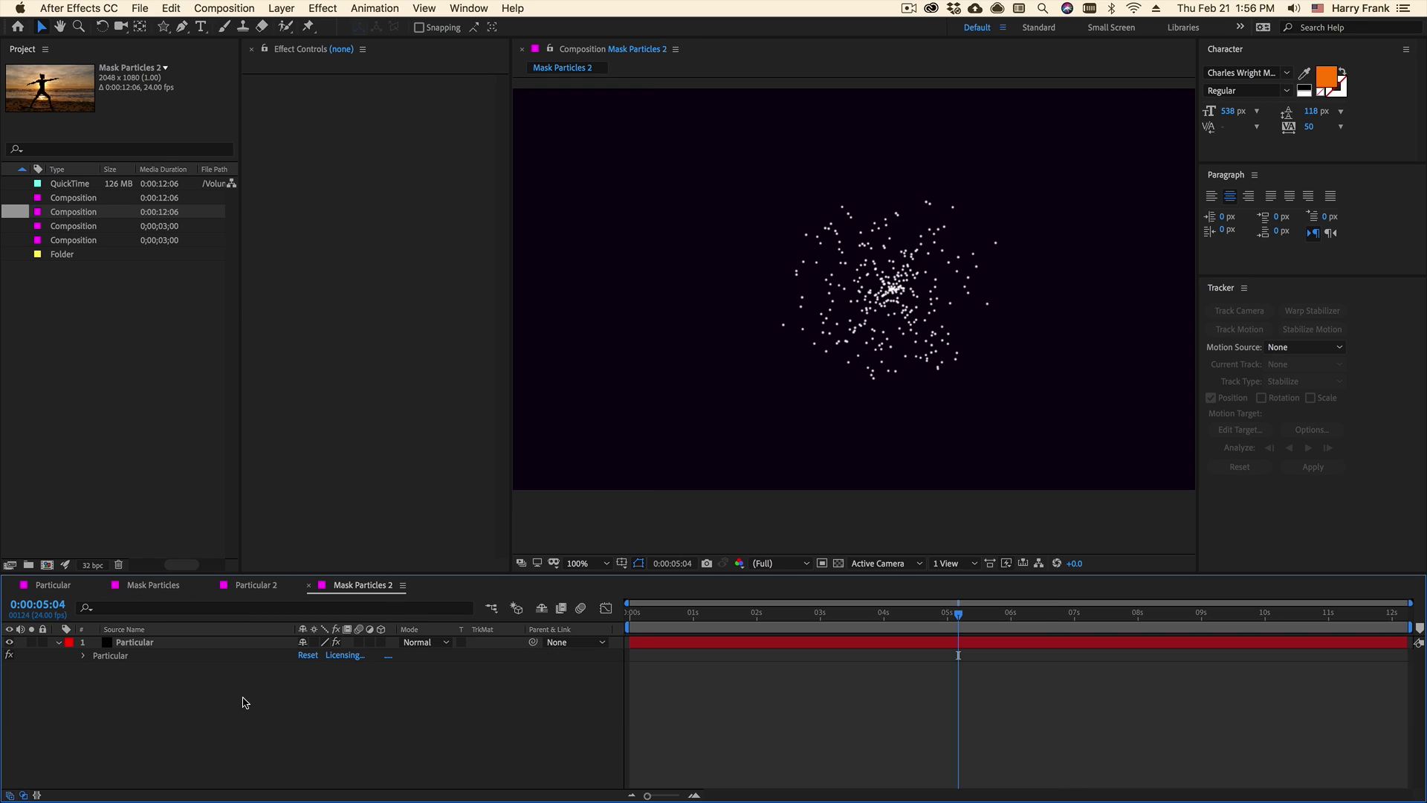
key("ctrl+y")
type("Masl")
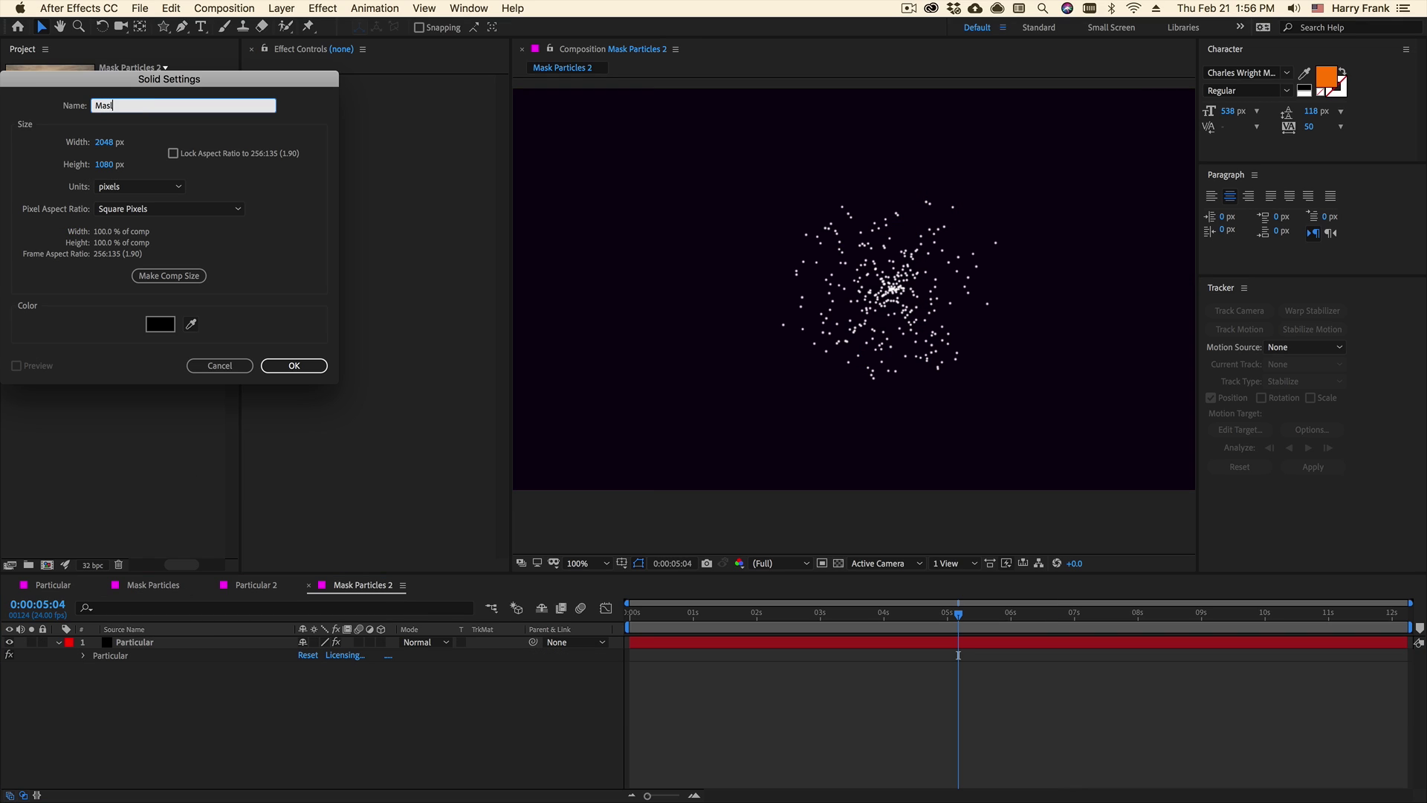
type("k")
key("Return")
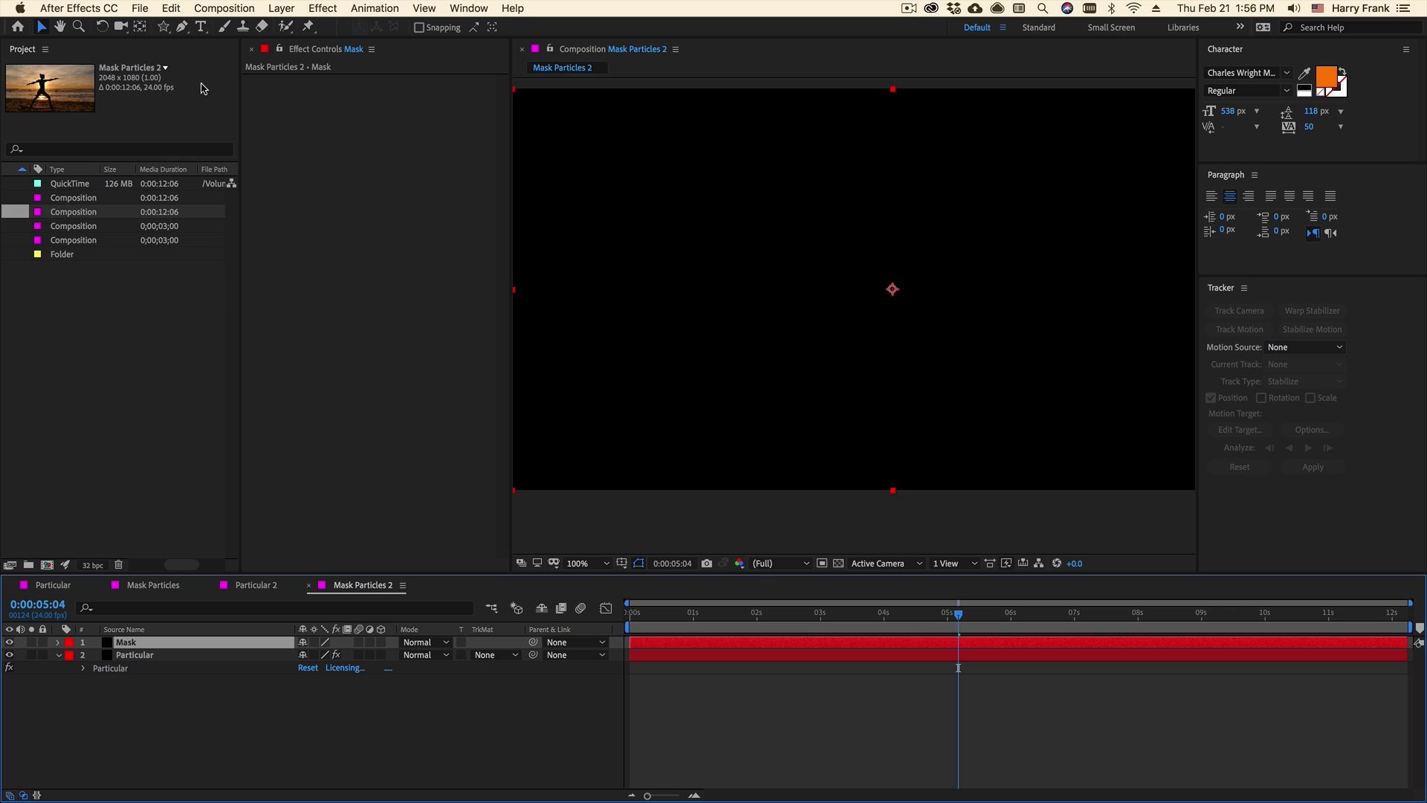
Draw a star mask on the Mask solid near the composition centre
left_click(164, 26)
left_click_drag(854, 326, 1004, 220)
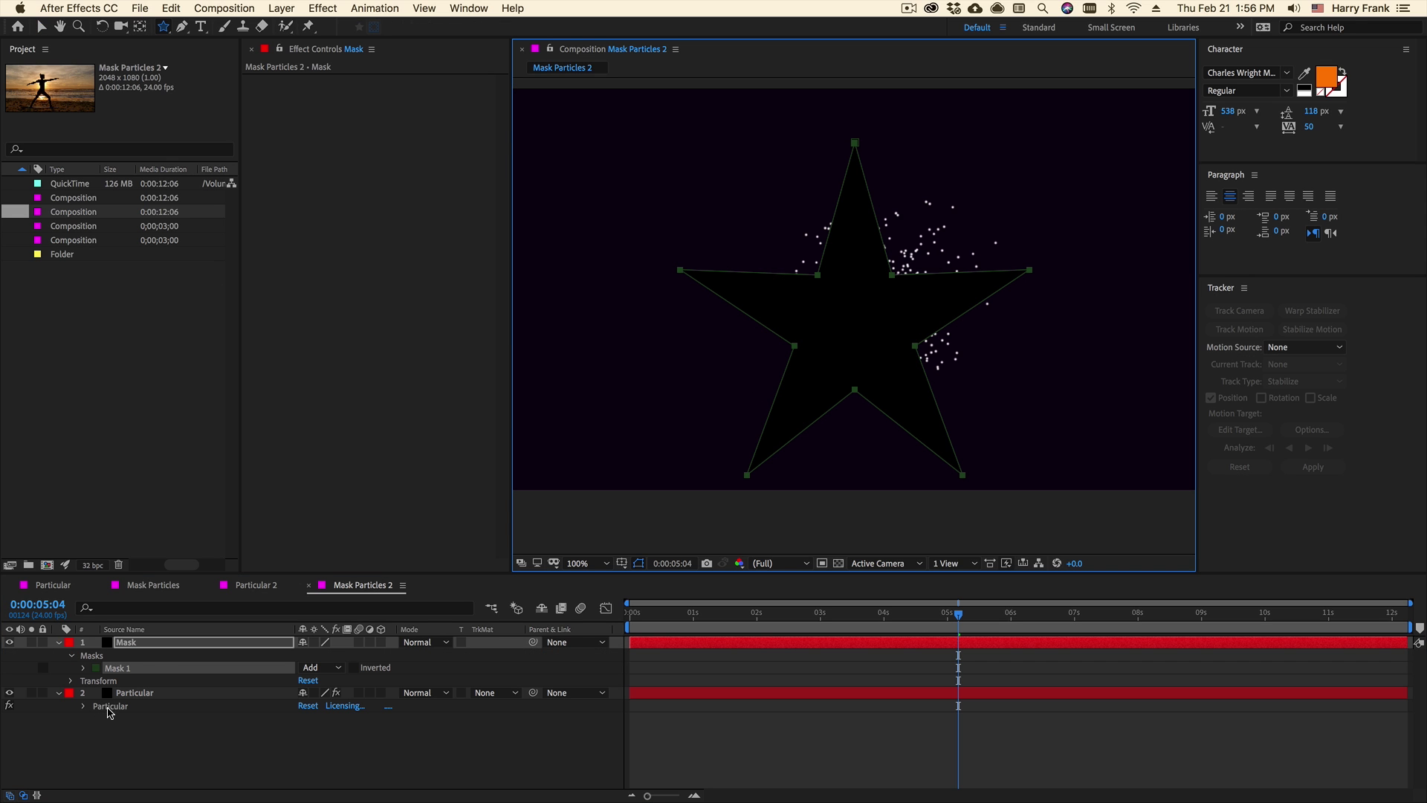
left_click(108, 709)
Set Particular's Emitter Type to Text/Mask with the Mask layer as source
left_click(260, 186)
scroll(368, 223, "down", 2)
left_click(435, 185)
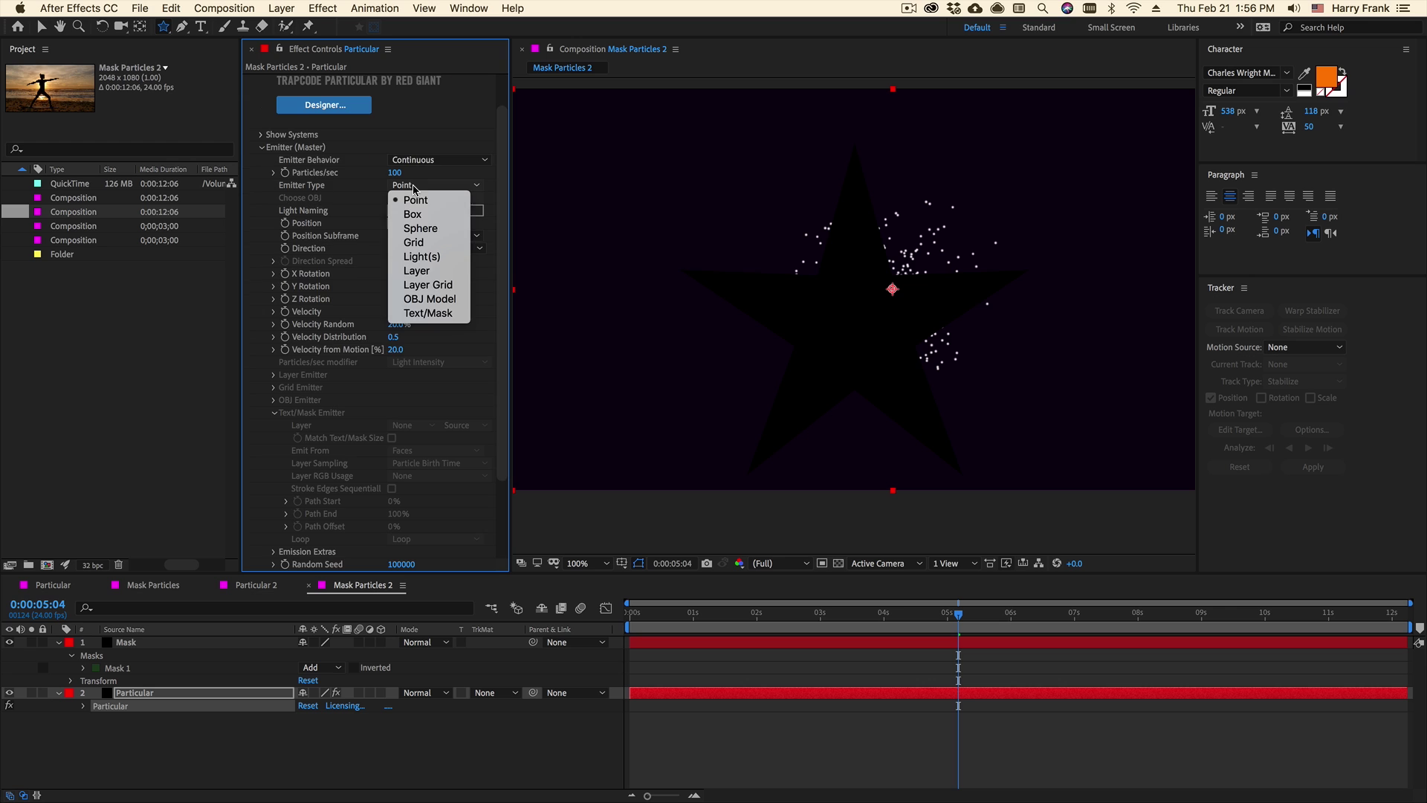
left_click(429, 313)
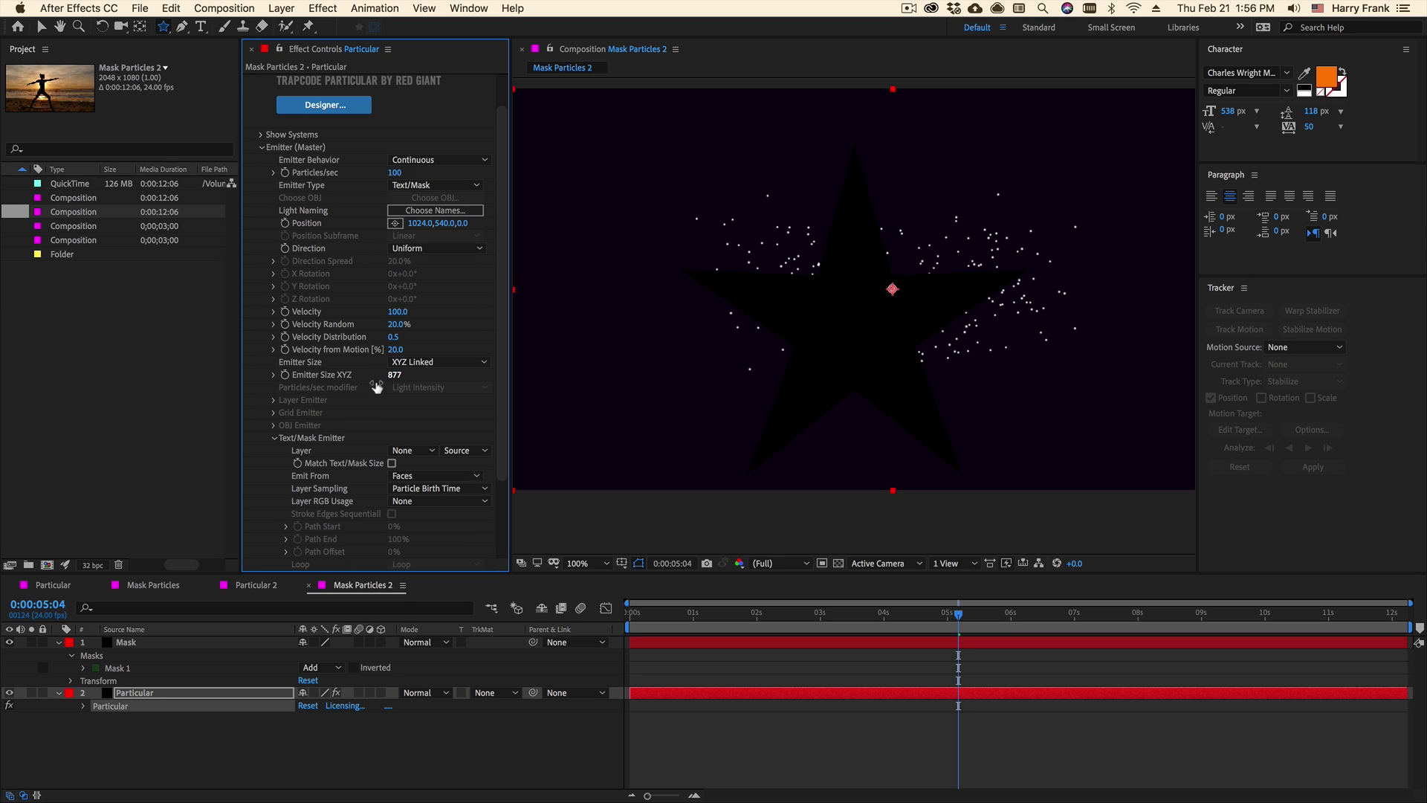
left_click(402, 452)
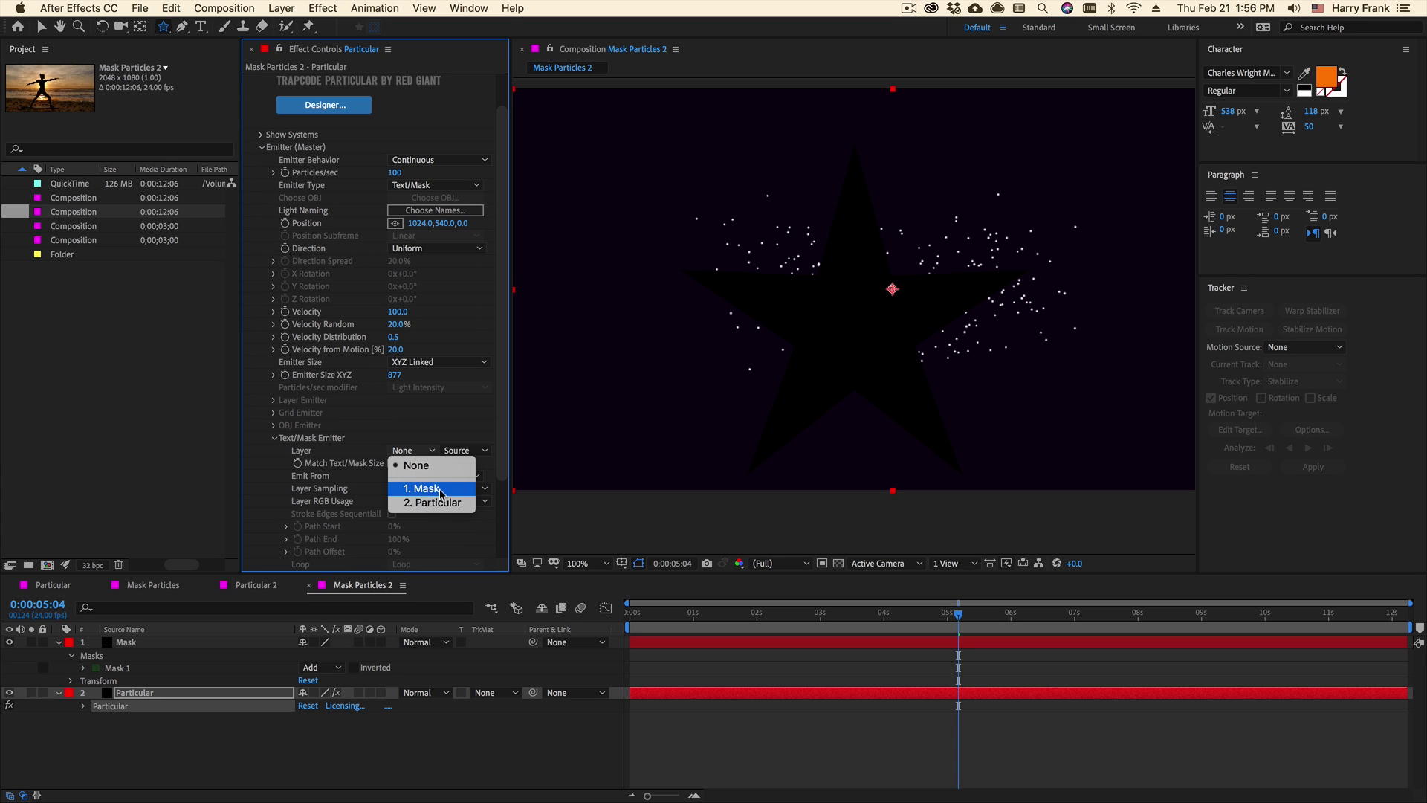
left_click(415, 485)
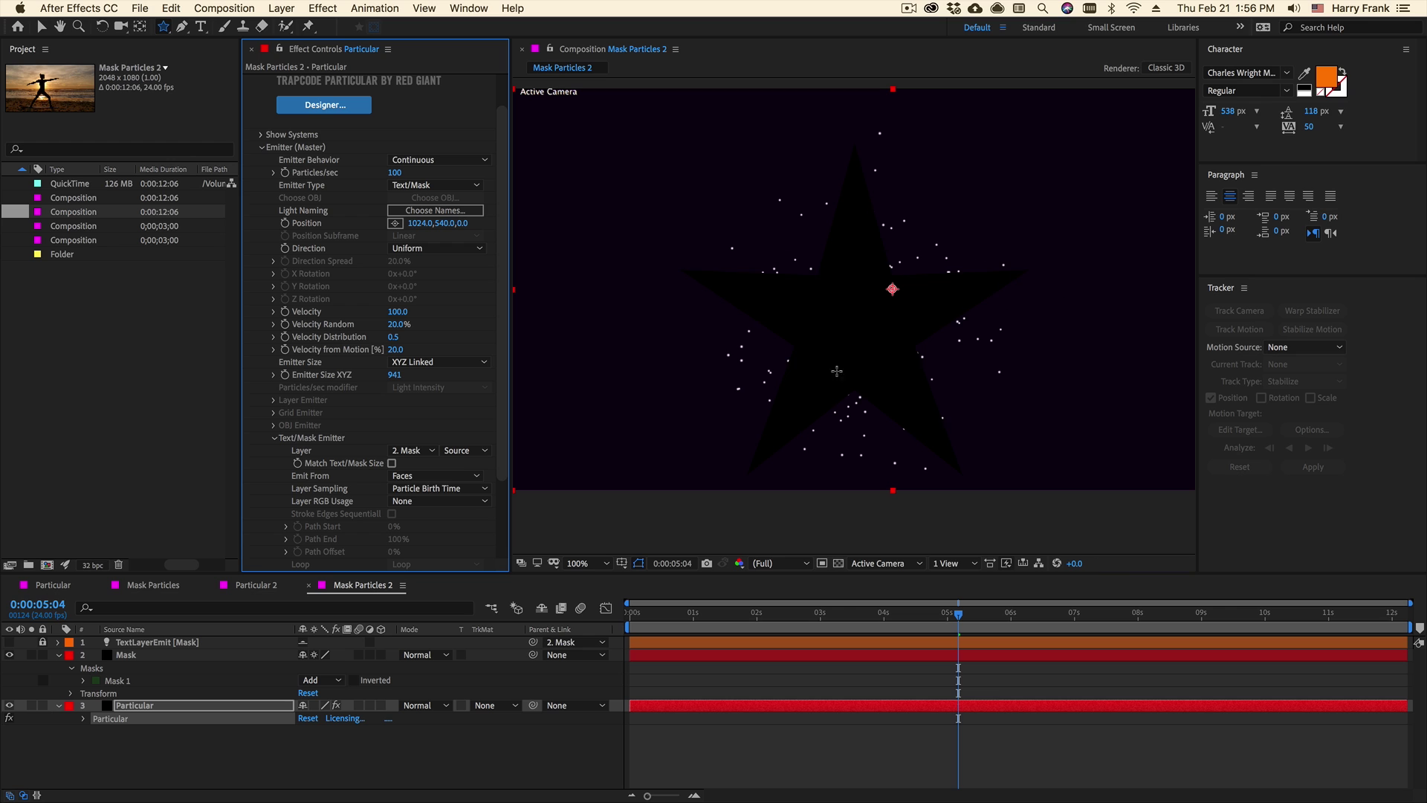
left_click(123, 679)
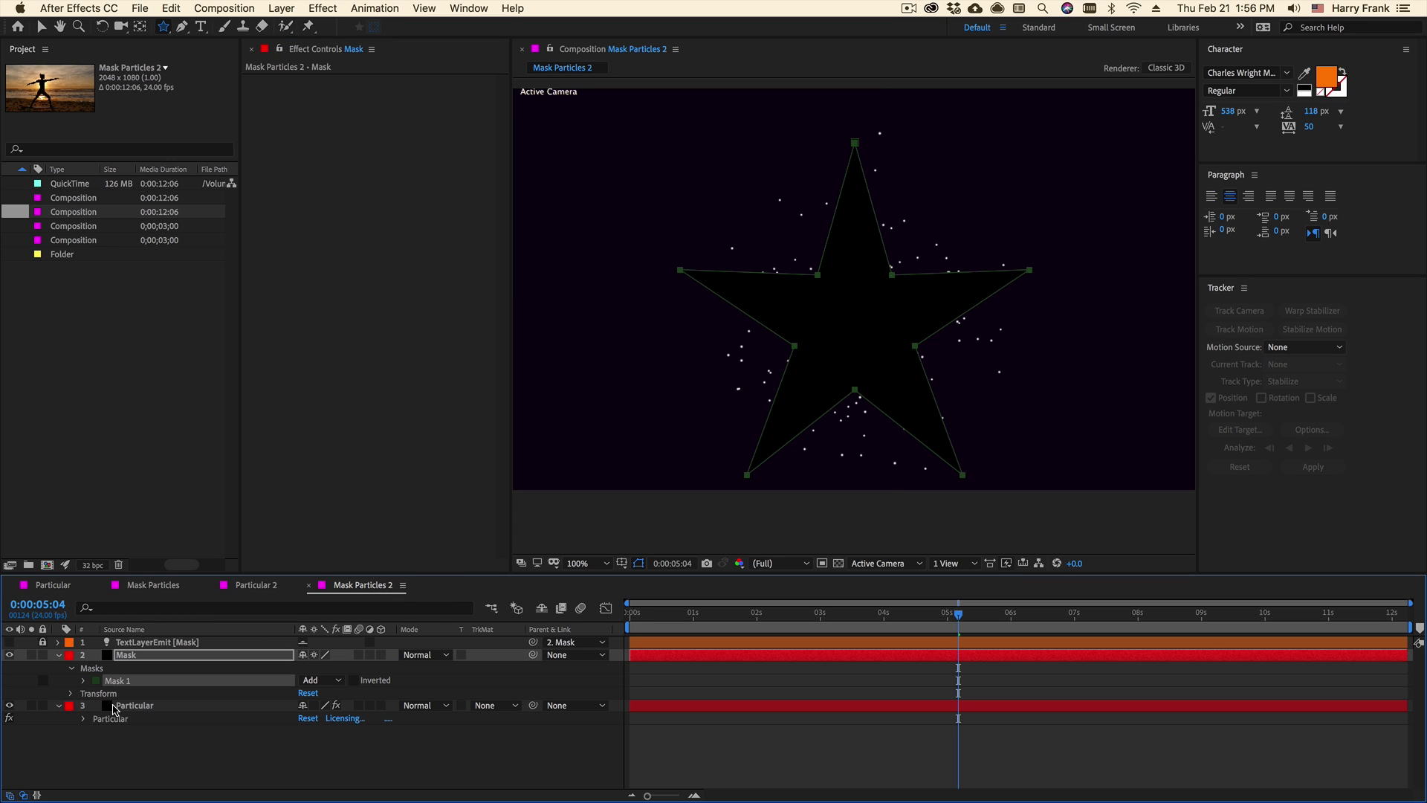
left_click(116, 706)
Raise the emission rate to 5370 particles/sec and move Mask below Particular
left_click_drag(397, 212, 468, 212)
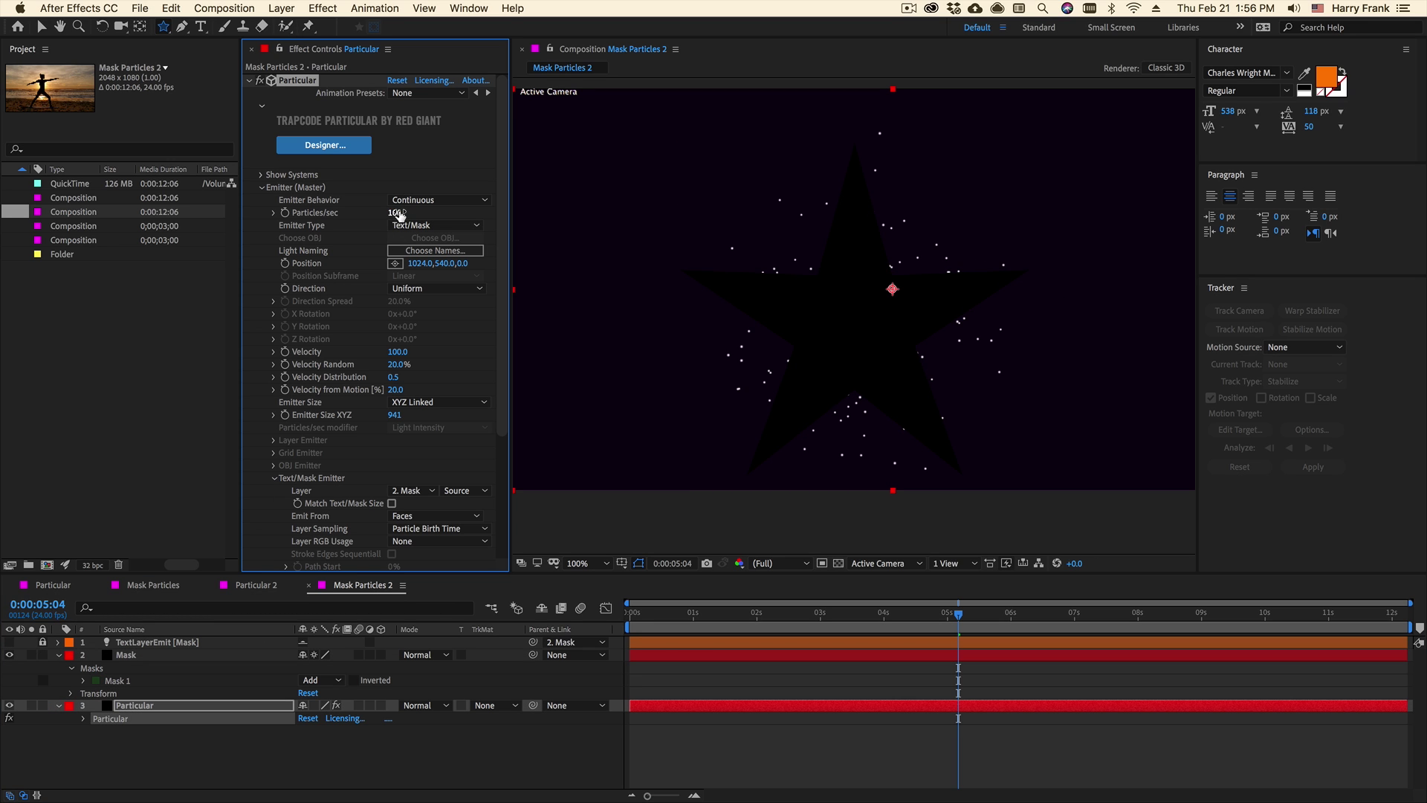
left_click_drag(130, 658, 162, 744)
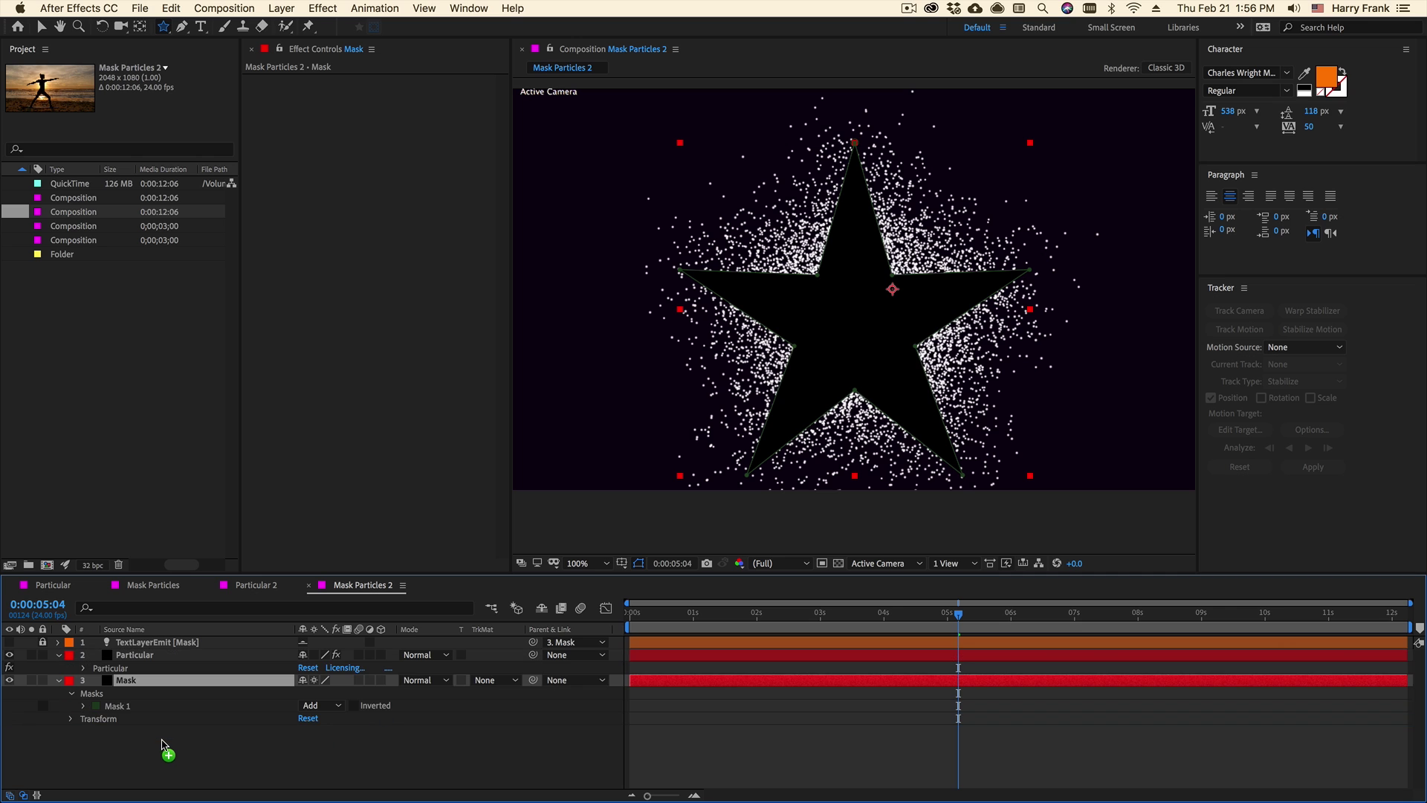
left_click(133, 654)
Set Emit From to Edges and the emission Direction to Directional
left_click(413, 490)
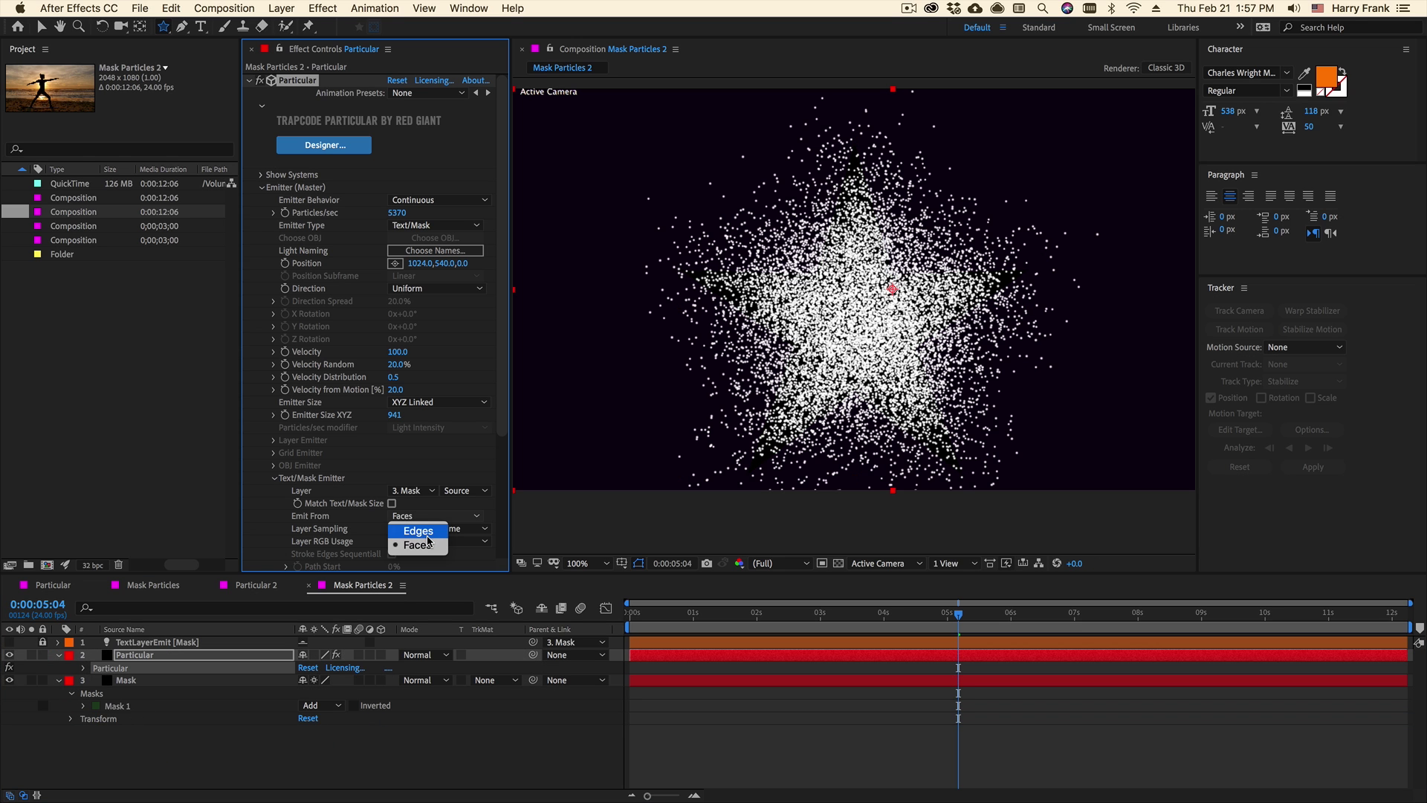
left_click(418, 535)
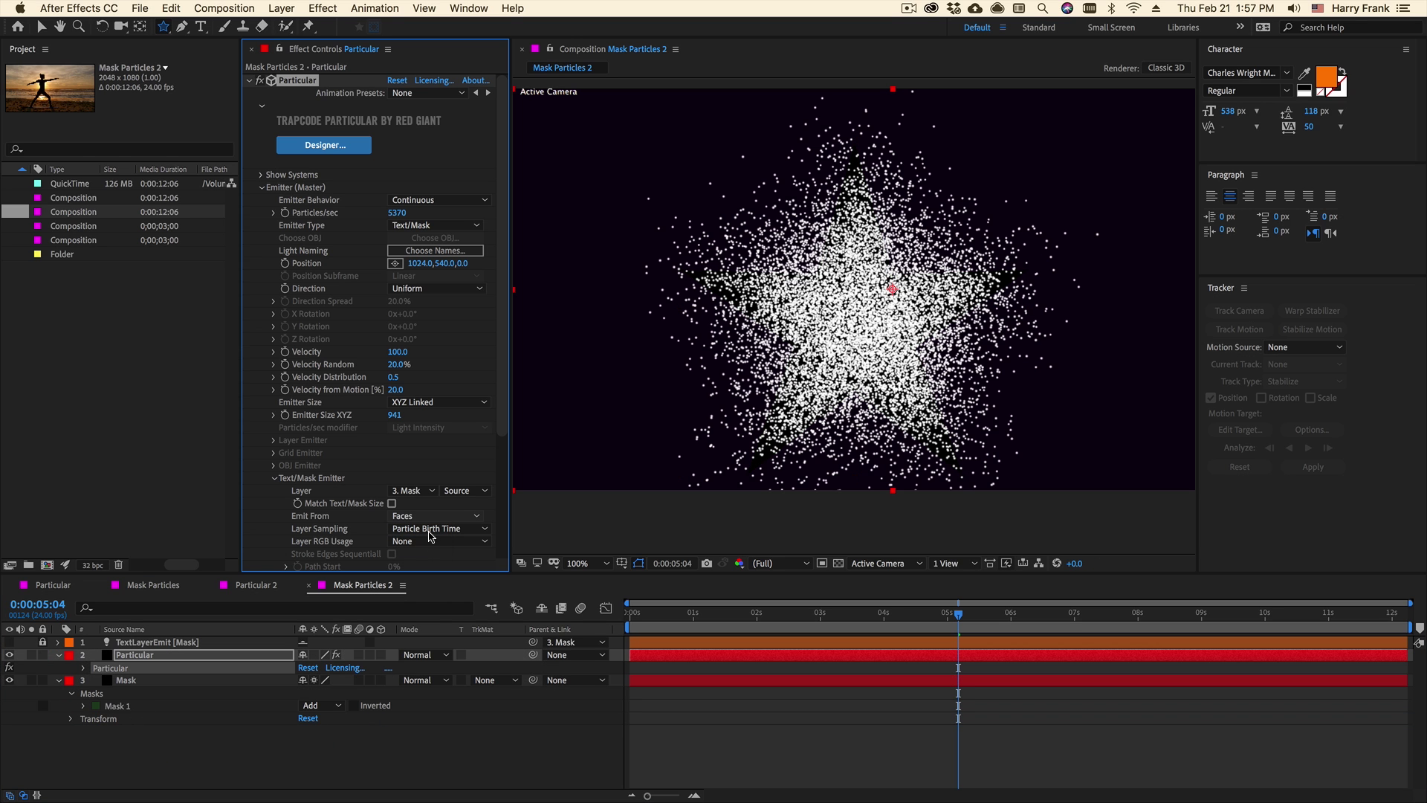
left_click(426, 289)
key("Return")
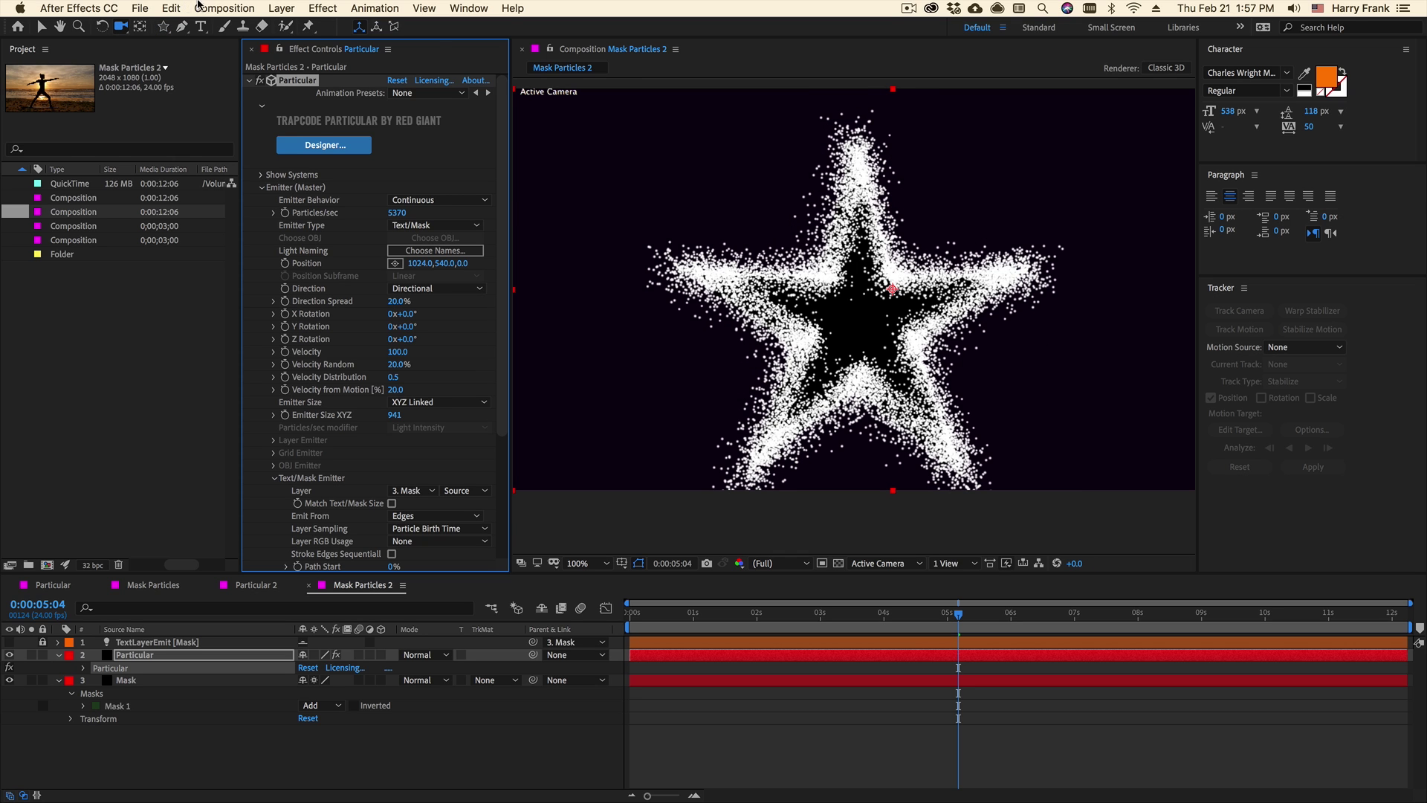
left_click(281, 8)
Add a camera to the composition and set the particle Velocity to 0
mouse_move(287, 25)
left_click(480, 73)
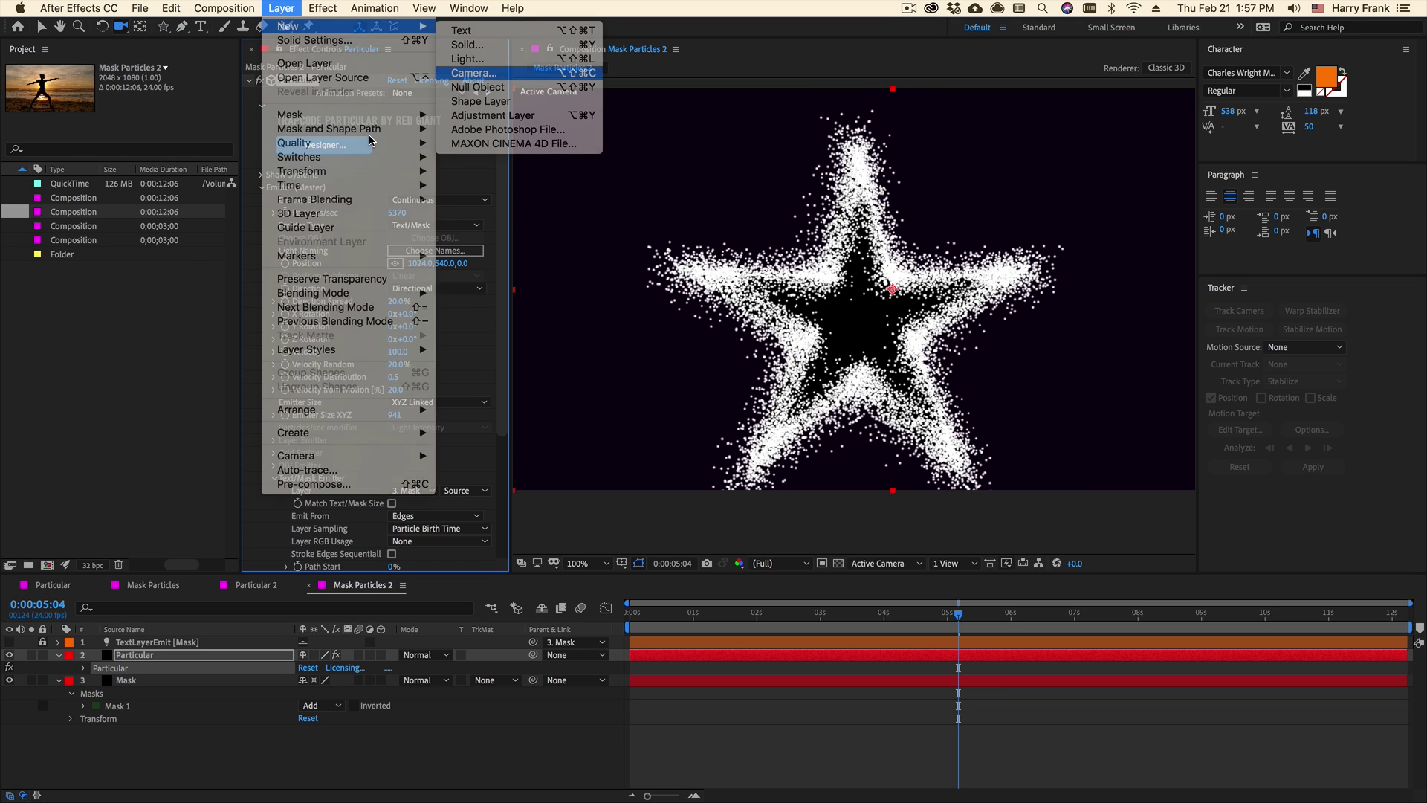
key("Return")
left_click(396, 185)
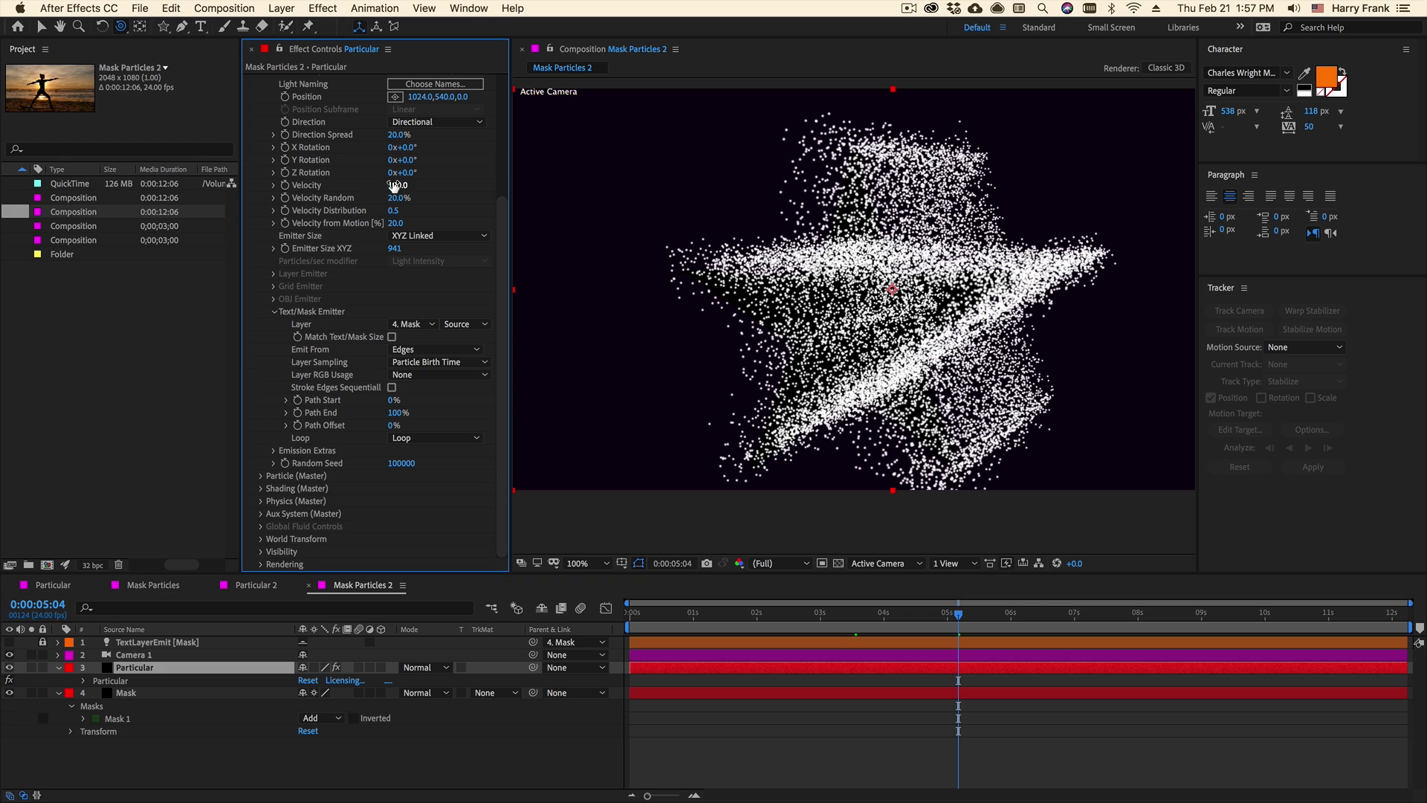
type("0")
key("Return")
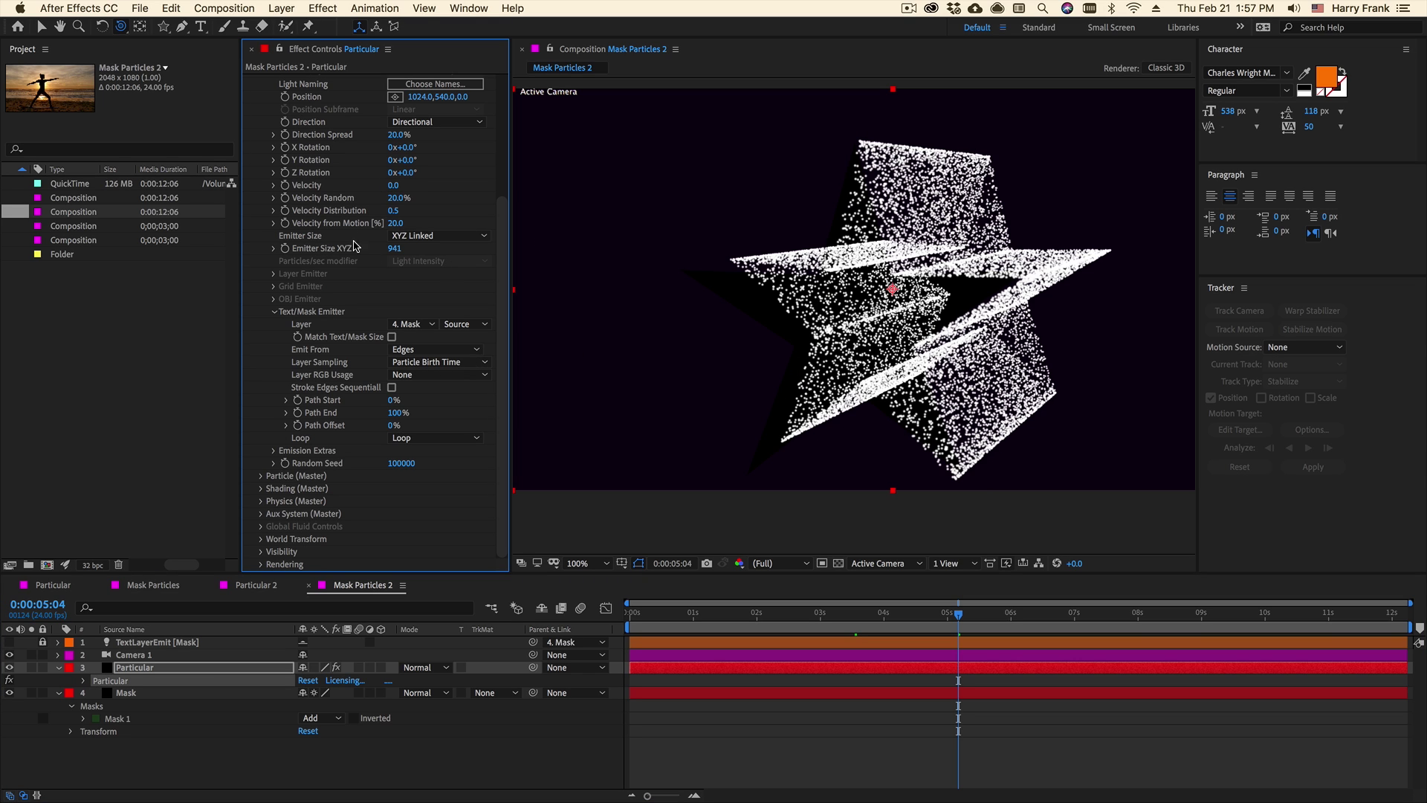
Set Emitter Size to XYZ Individual and raise Physics Turbulence Affect Position
left_click(407, 243)
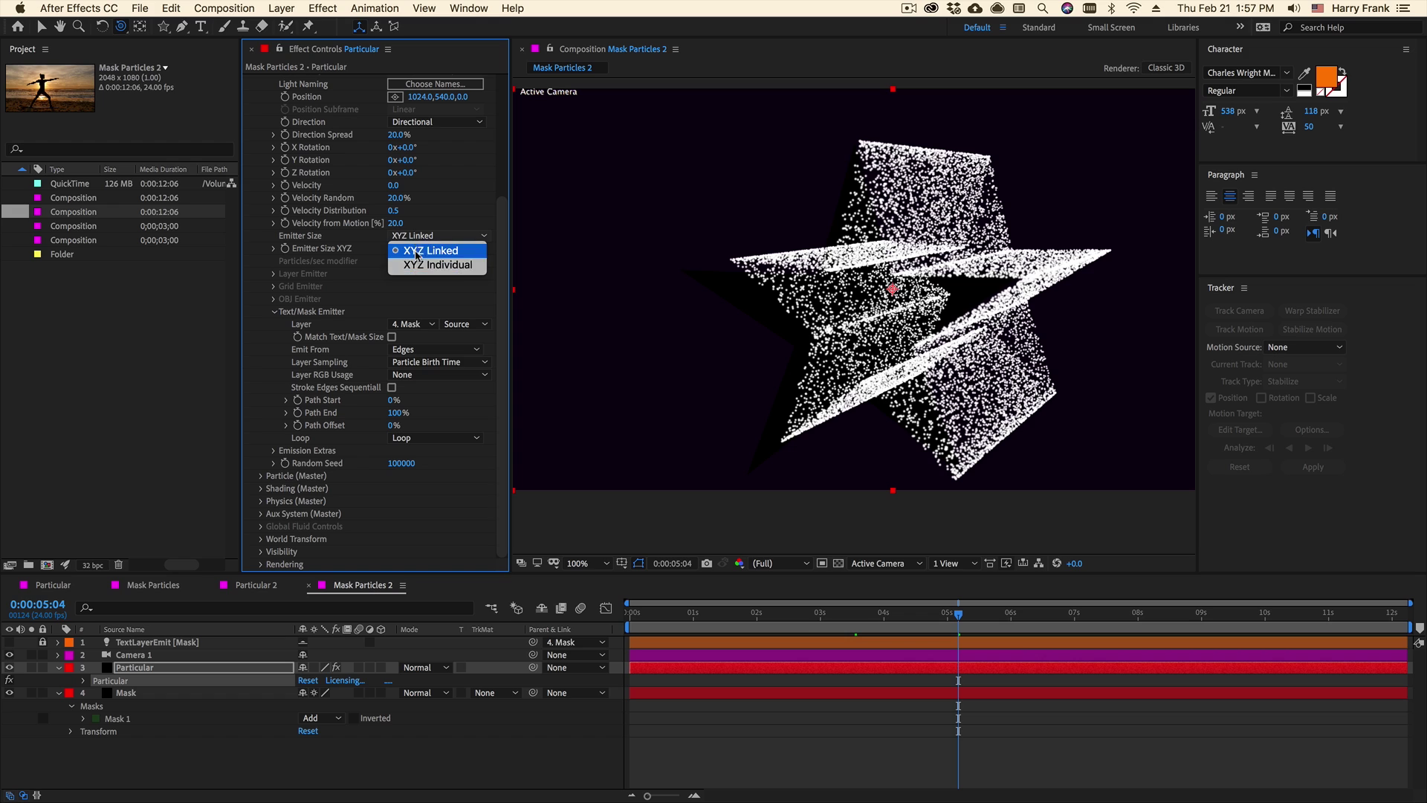
left_click(417, 265)
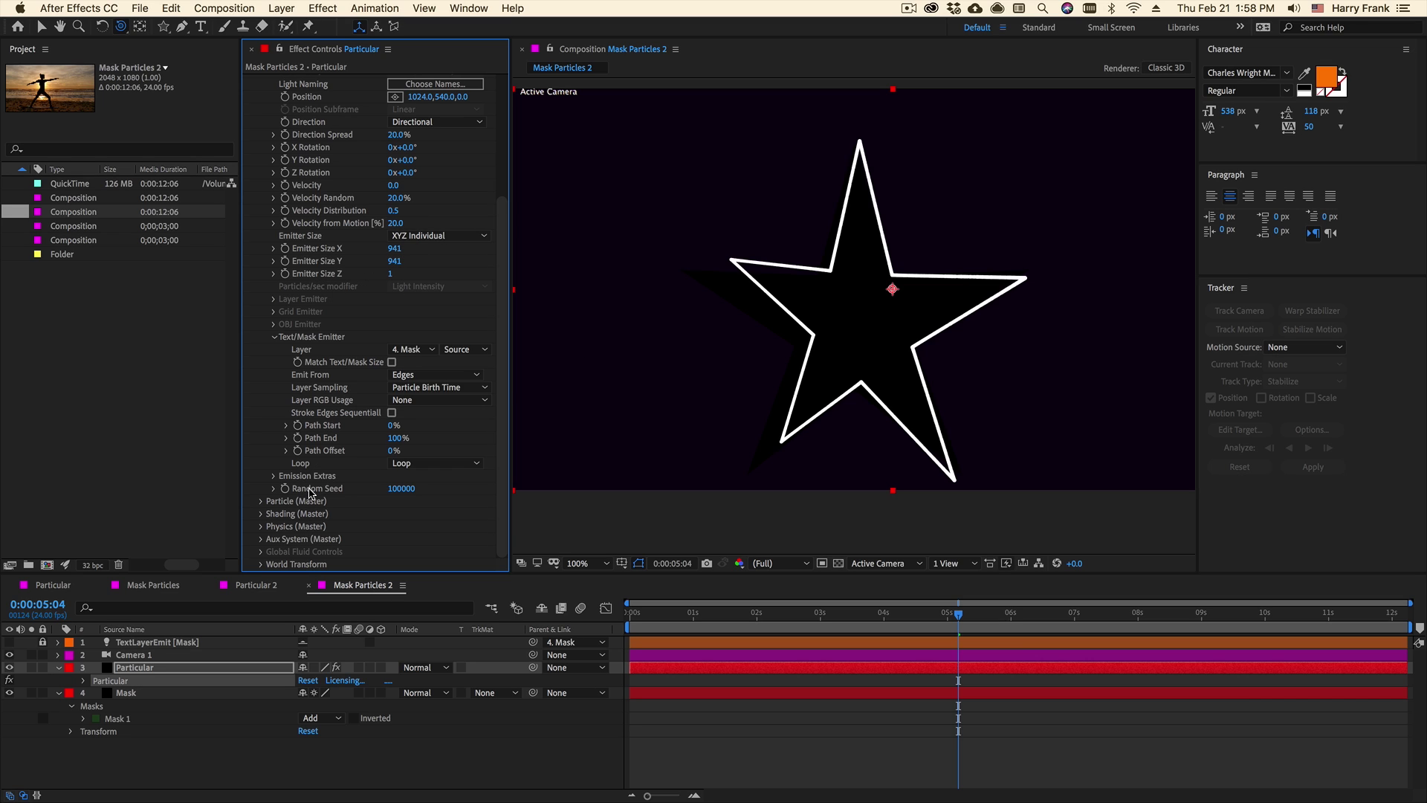
left_click(261, 527)
scroll(334, 447, "down", 5)
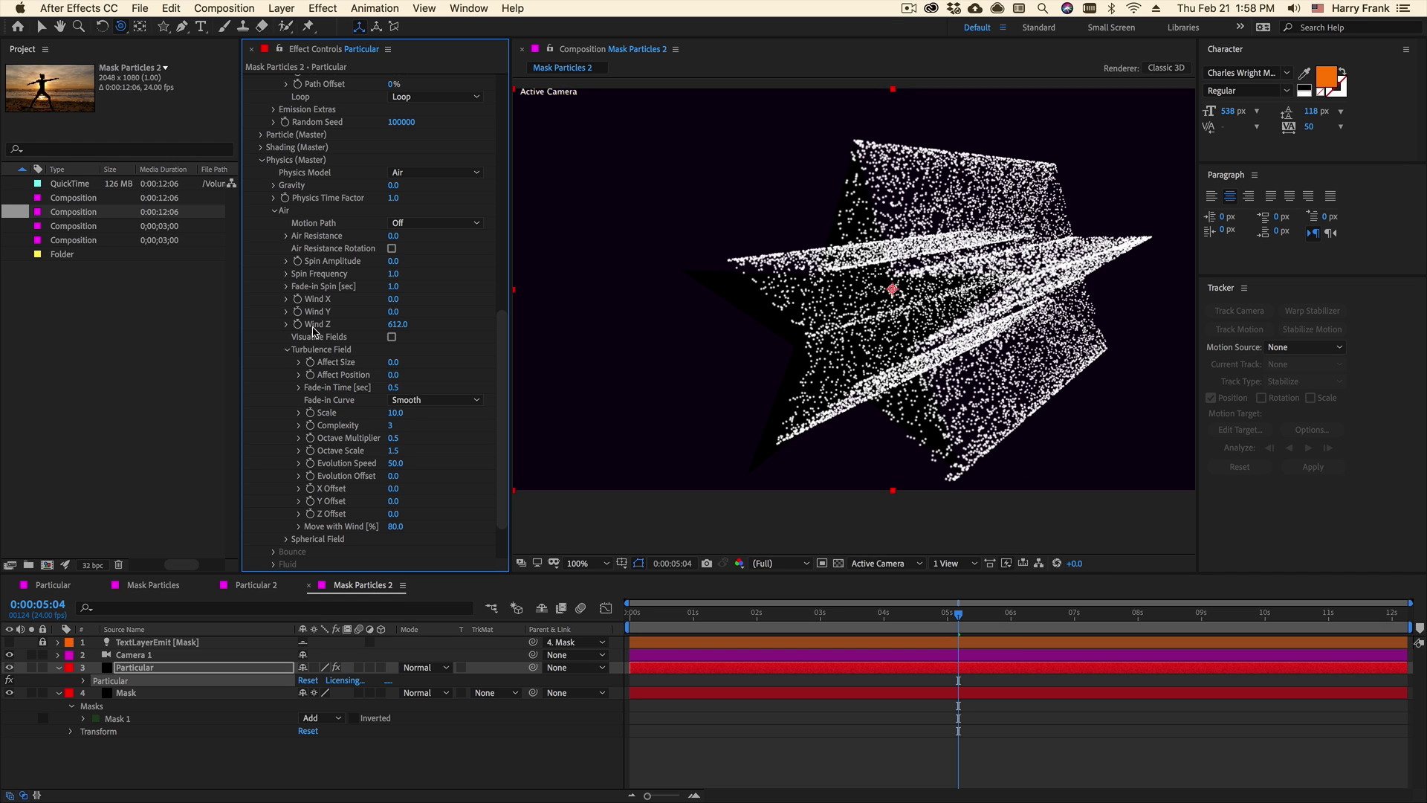
scroll(315, 406, "down", 2)
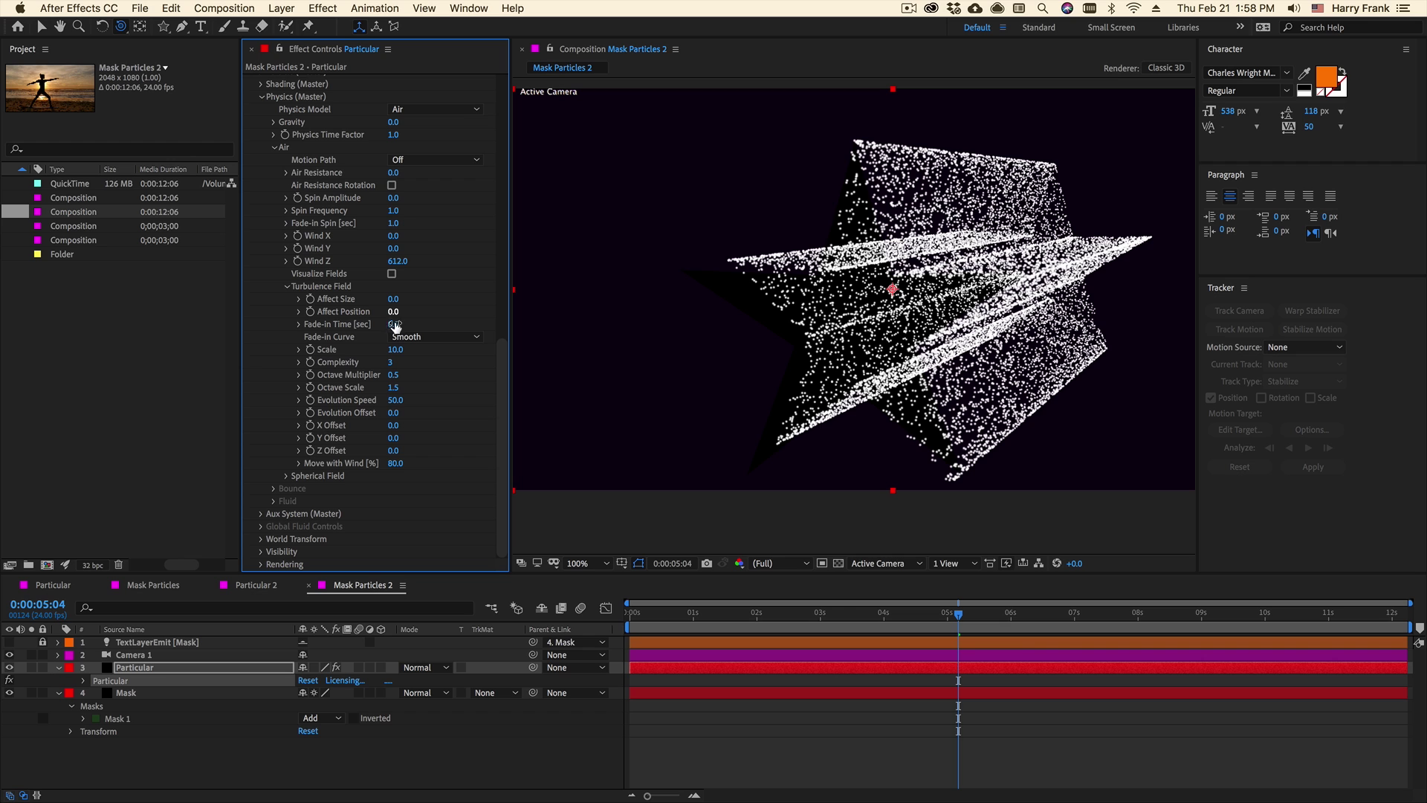
left_click_drag(414, 316, 485, 320)
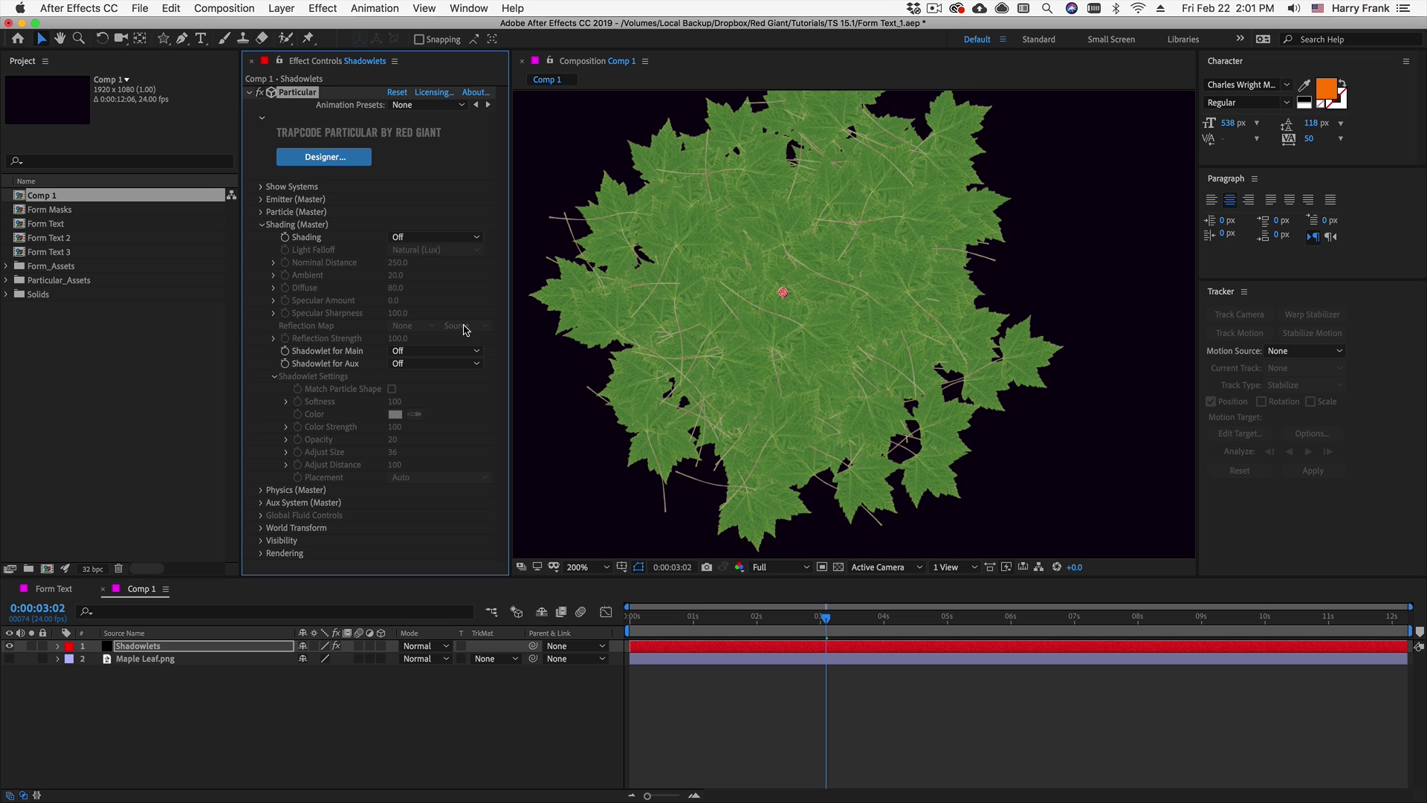
Turn on Shadowlets for Main particles, then pan in to inspect the leaf shadows
left_click(413, 364)
left_click(422, 385)
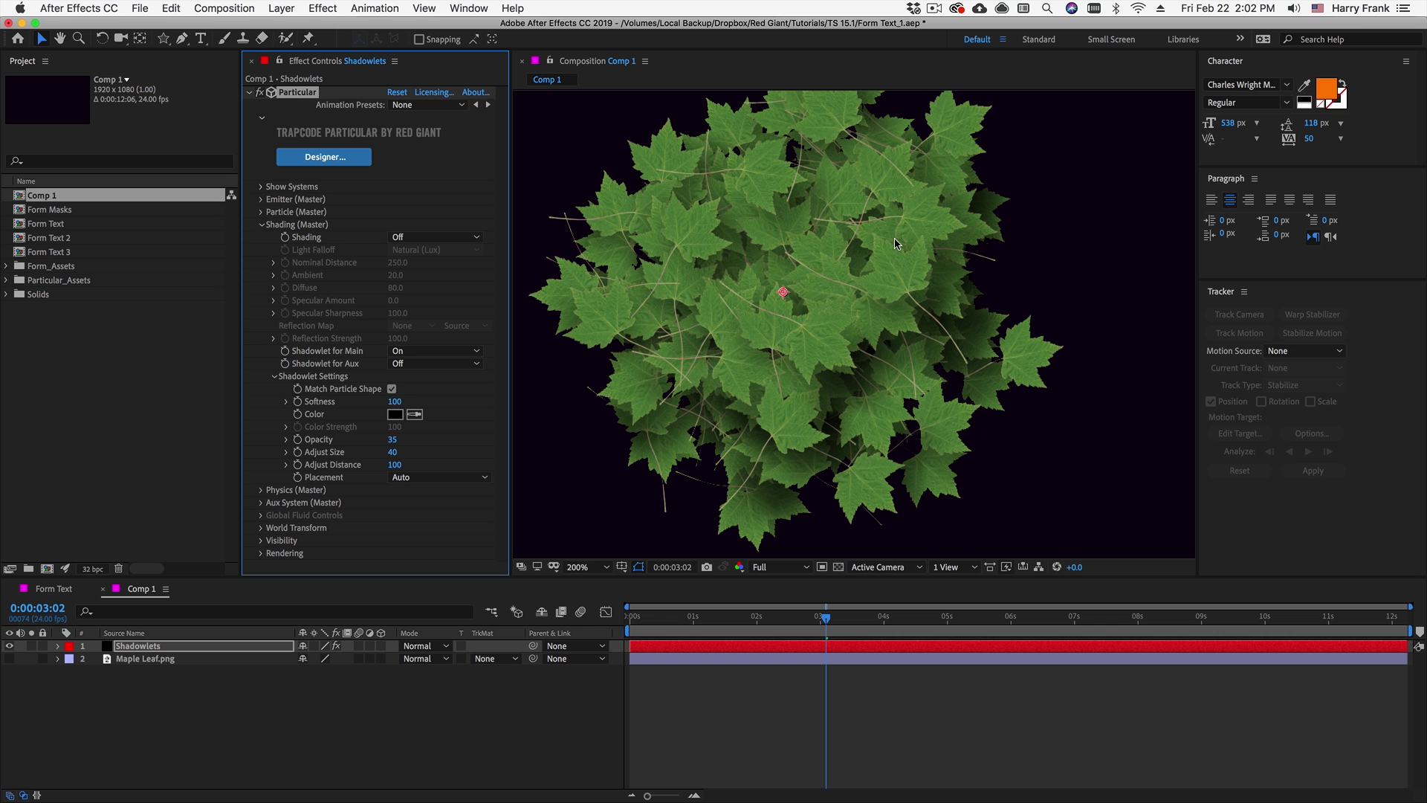
scroll(894, 243, "up", 2)
left_click_drag(971, 260, 938, 329)
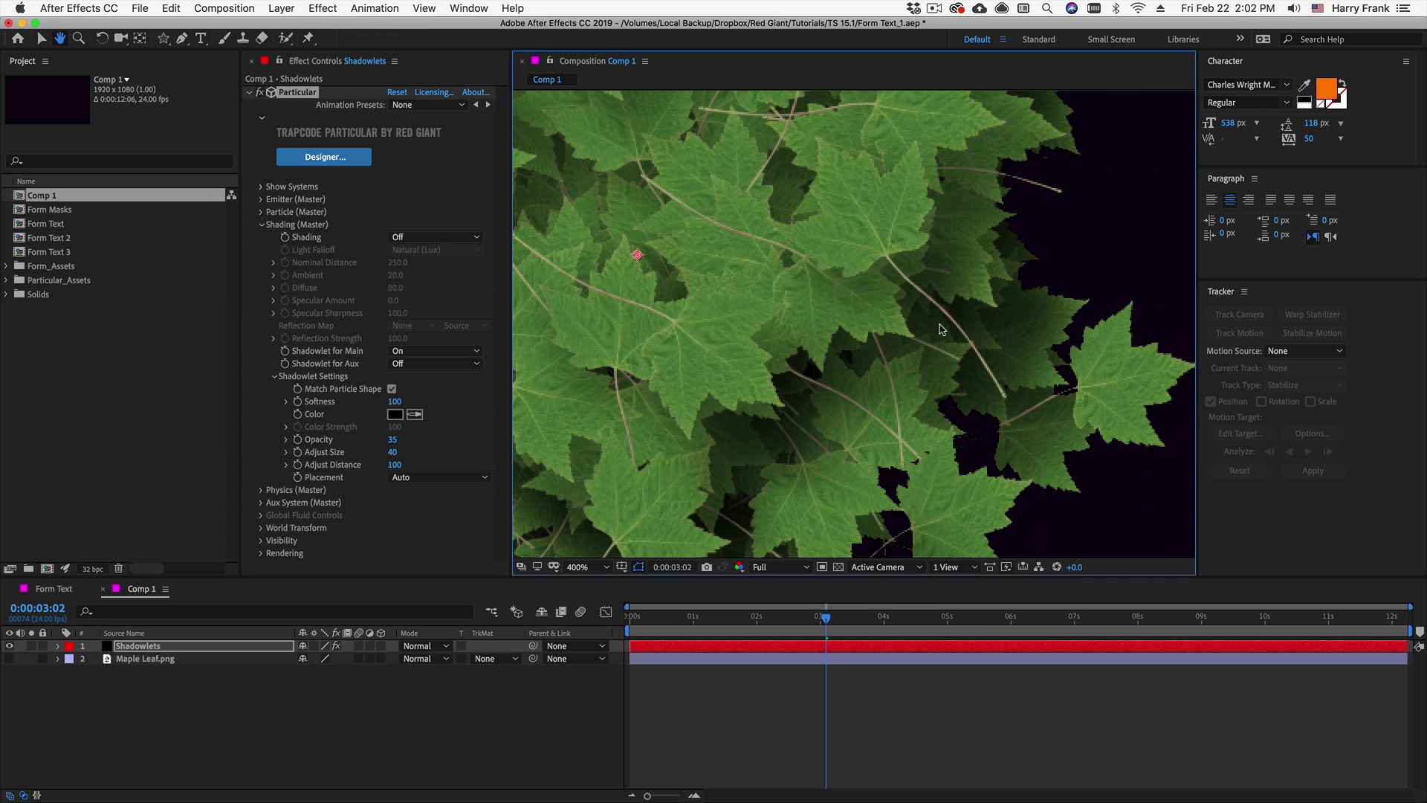
key("v")
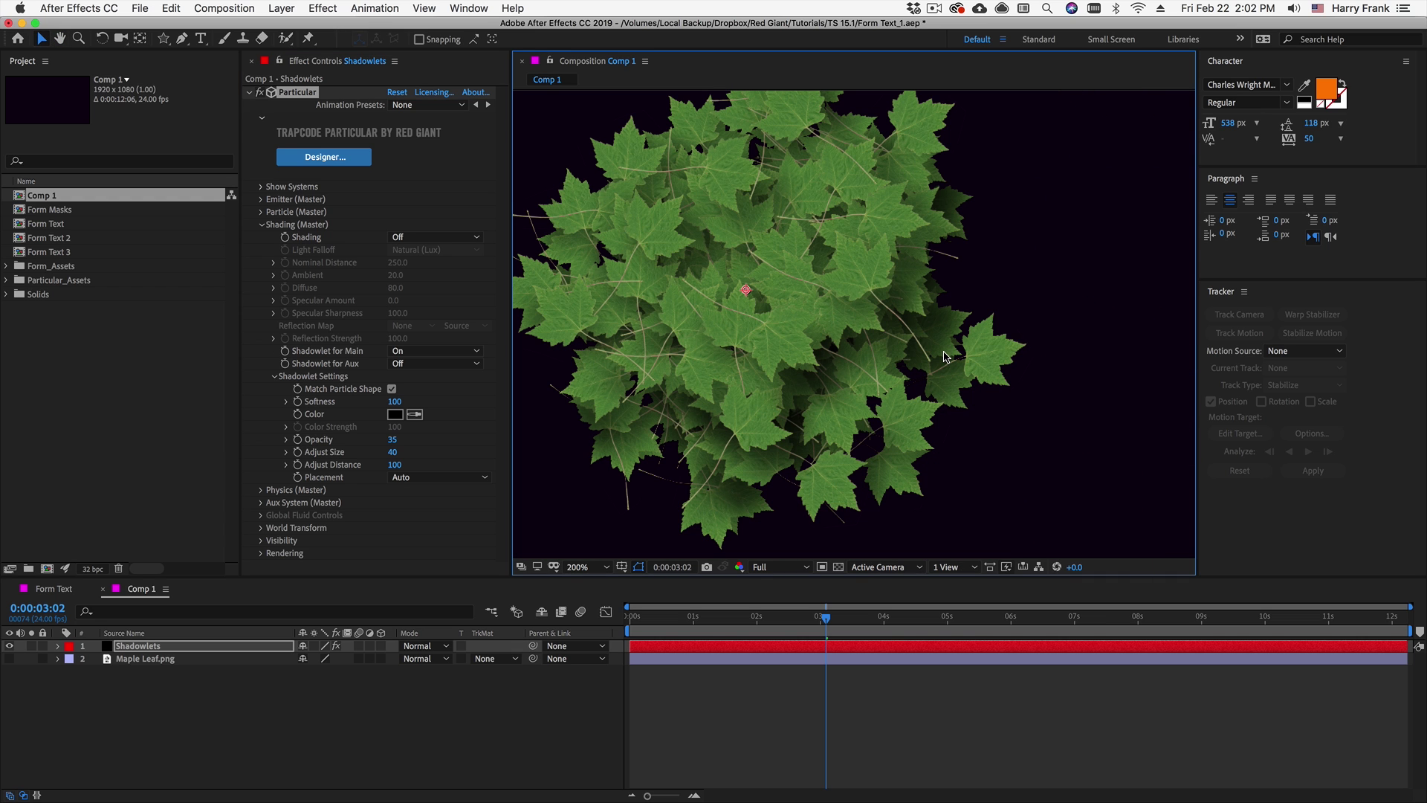